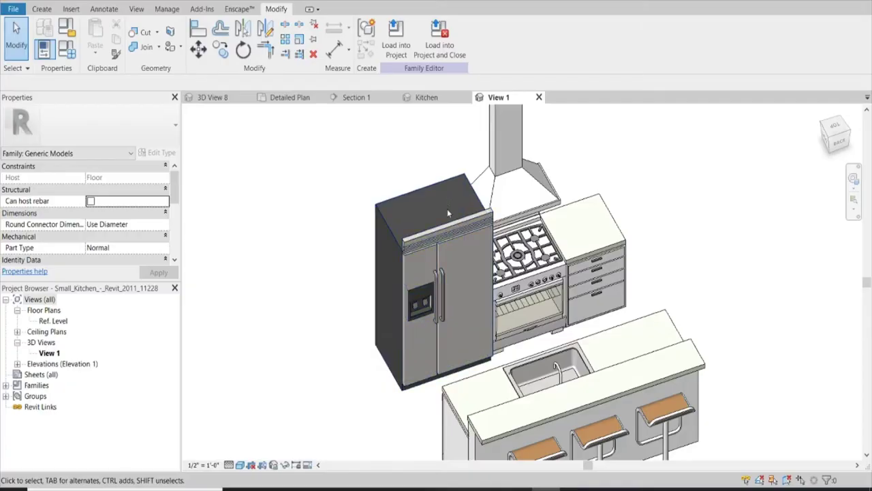
- Delete the side-by-side refrigerator from the kitchen family and load the family back into the project
left_click(449, 229)
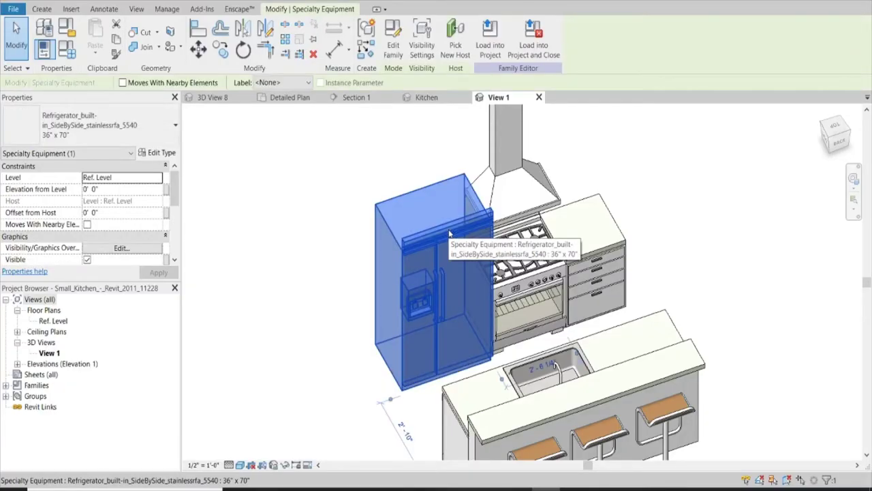
key("Delete")
scroll(391, 231, "down", 3)
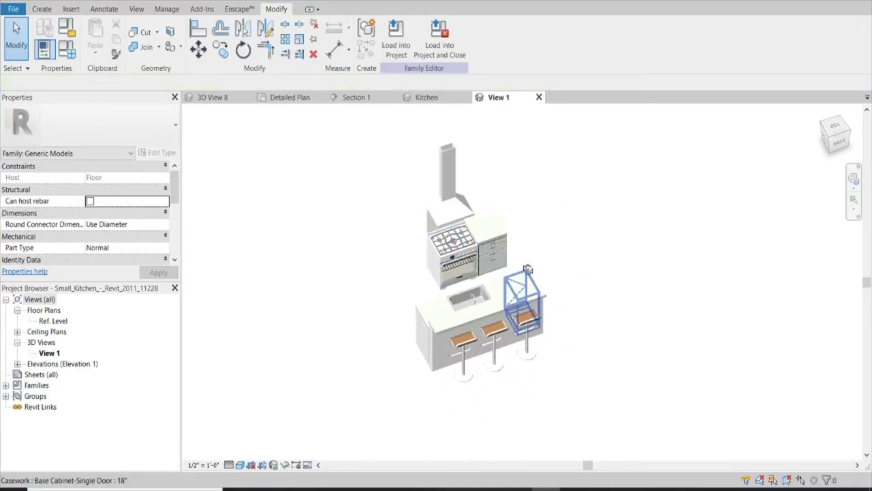
mouse_move(529, 269)
middle_mouse_down("shift")
mouse_move(604, 107)
mouse_move(432, 140)
middle_mouse_up("shift")
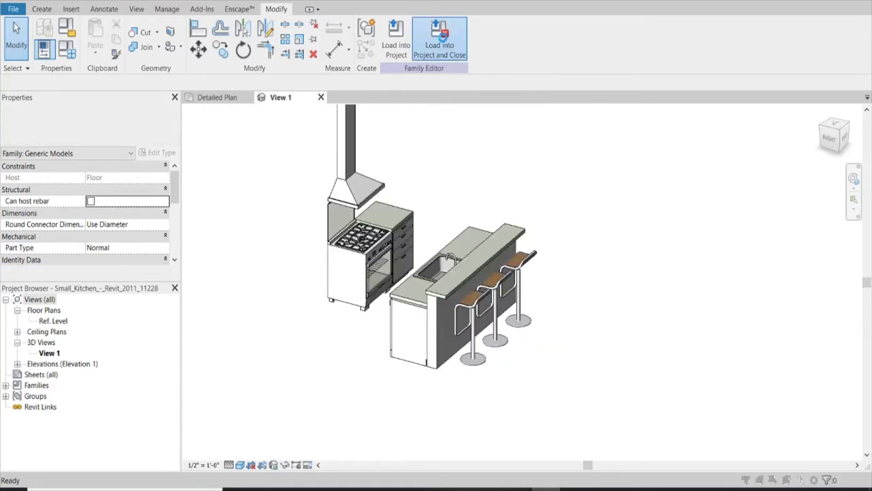
left_click(442, 40)
- Skip saving the family file and overwrite the existing kitchen version and its parameter values
left_click(463, 251)
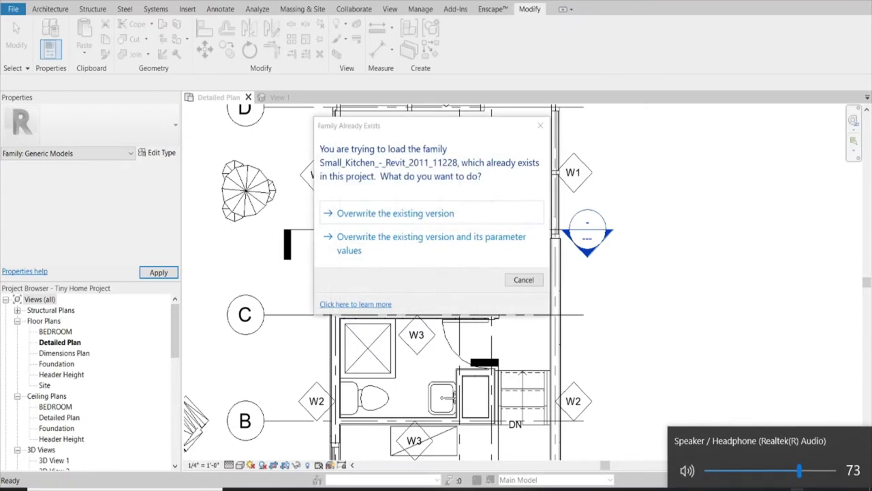
left_click(431, 245)
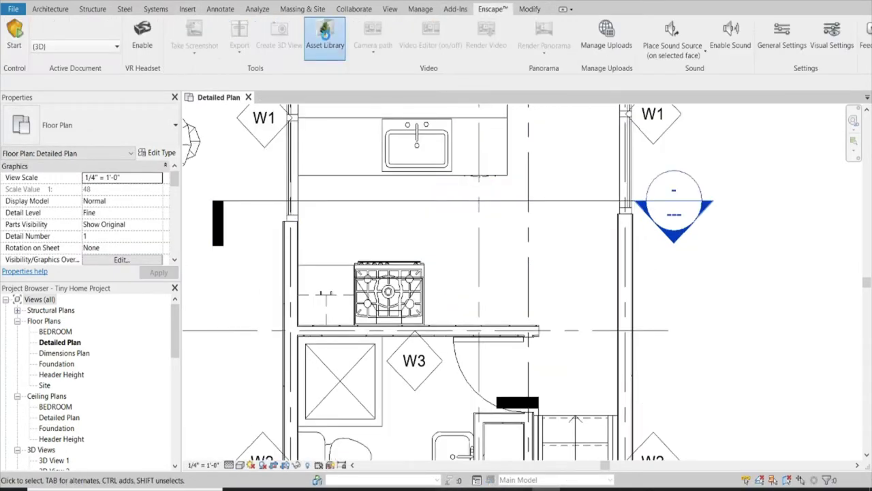
- Search the Enscape Asset Library for 'refri' and pick the refrigerator asset
left_click(325, 32)
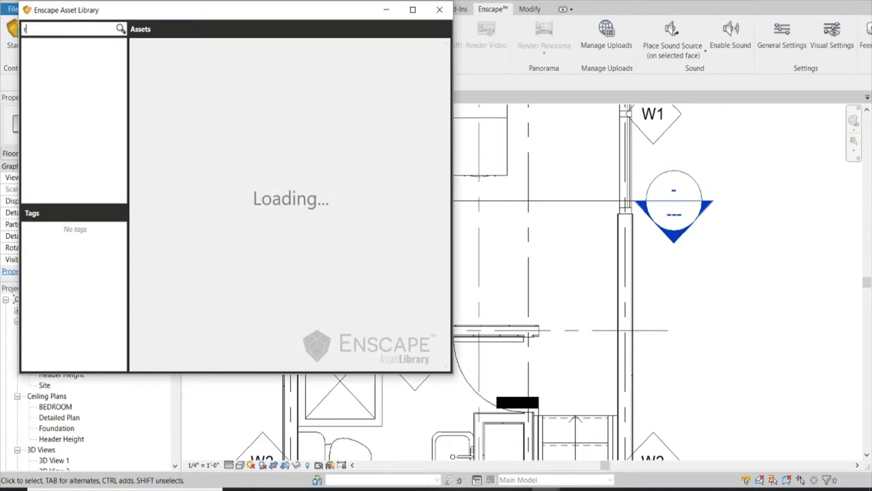
type("efr")
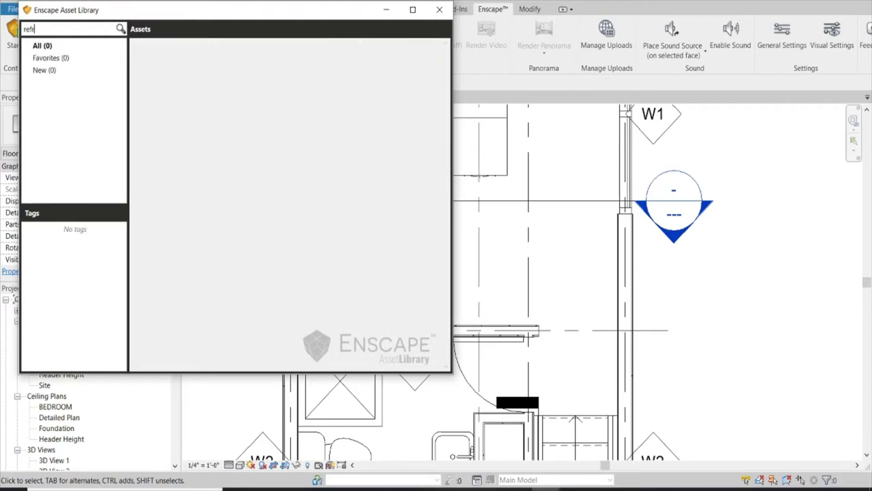
type("i")
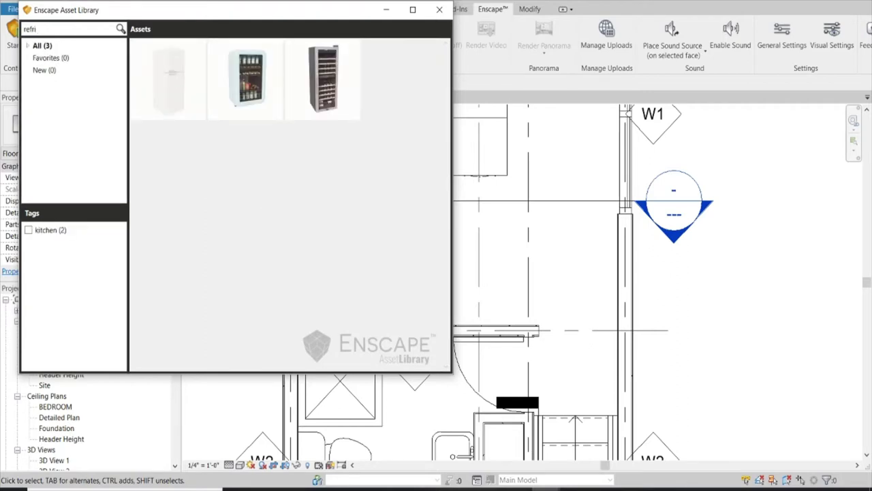
left_click(207, 97)
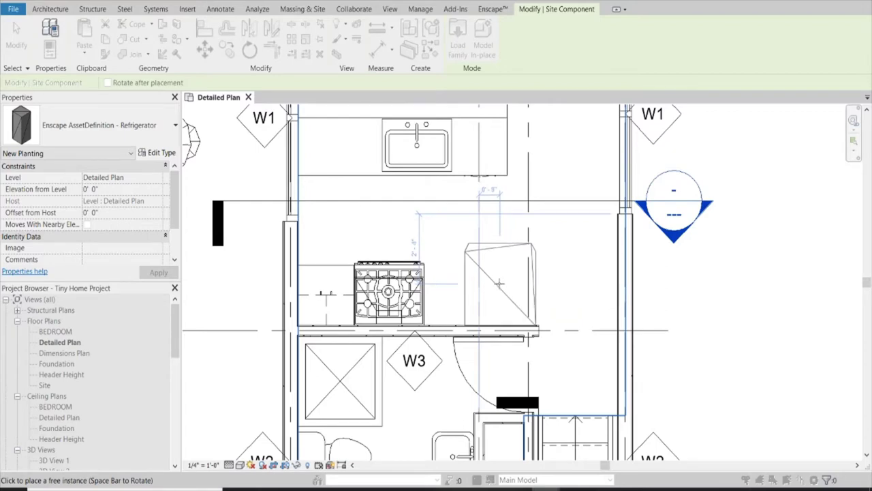
- Place one Enscape refrigerator in the plan to the right of the stove
left_click(499, 283)
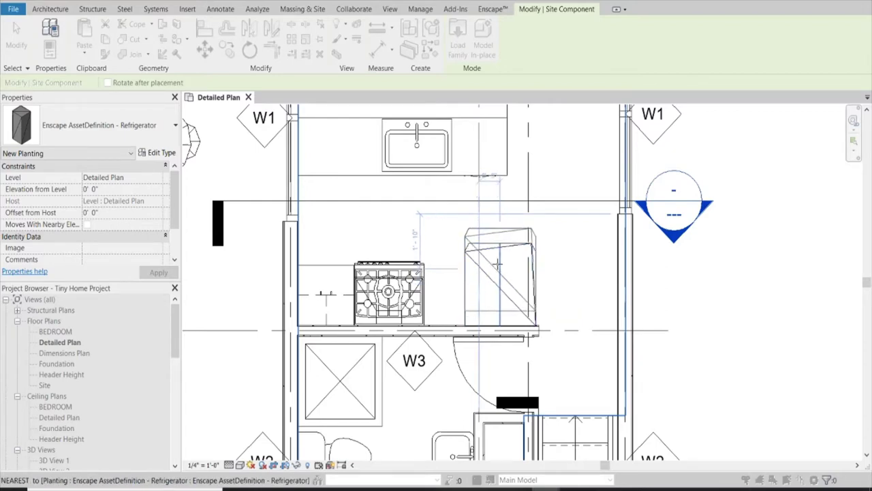
key("Escape")
scroll(416, 280, "up", 3)
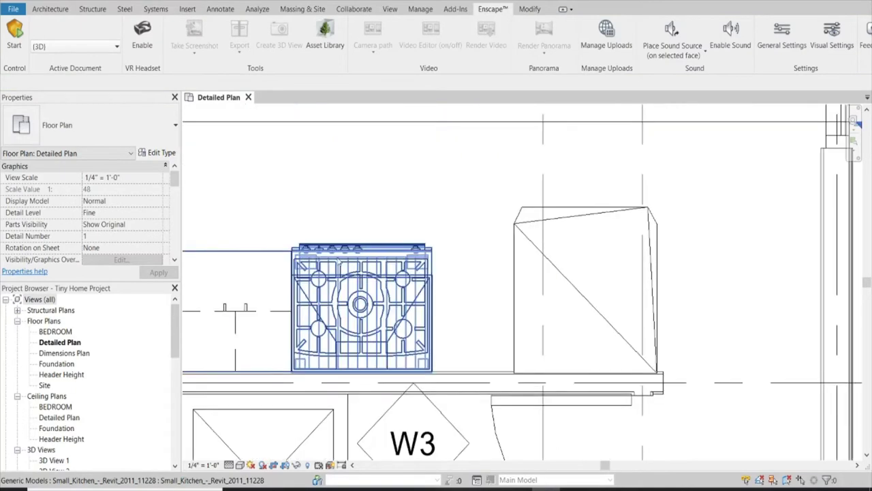
scroll(468, 282, "down", 1)
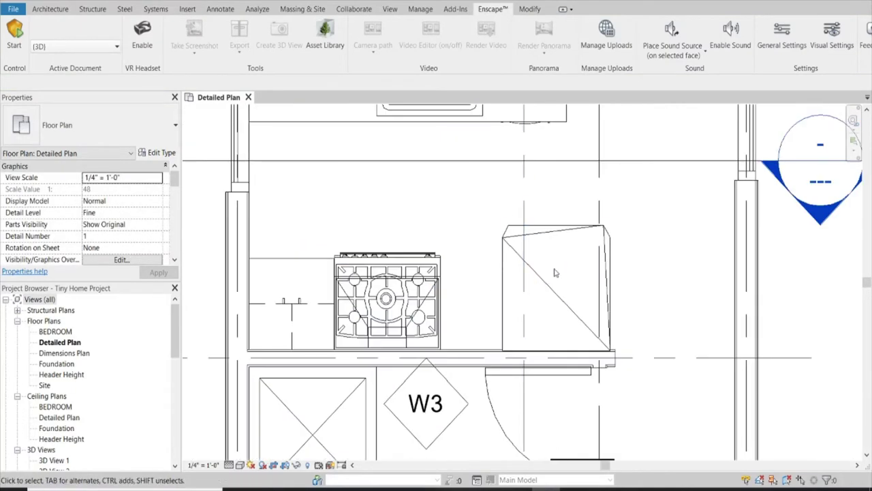
- Drag the refrigerator over so it sits against the counter edge
left_click(576, 234)
left_click_drag(579, 232, 589, 231)
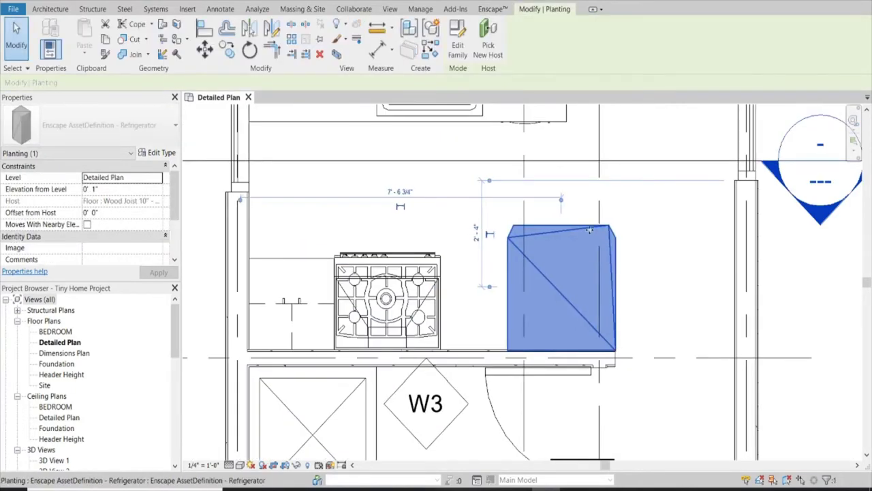
scroll(444, 326, "up", 3)
scroll(339, 352, "up", 3)
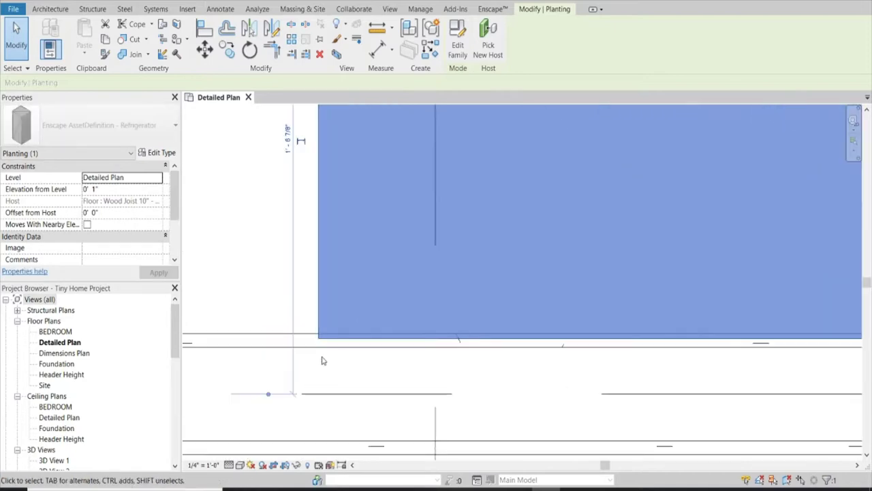
scroll(300, 297, "up", 3)
scroll(300, 302, "up", 3)
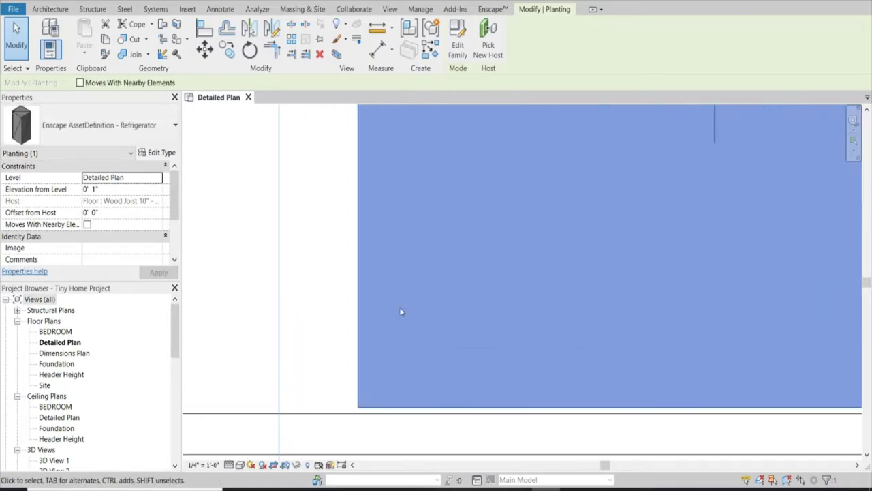
left_click(798, 490)
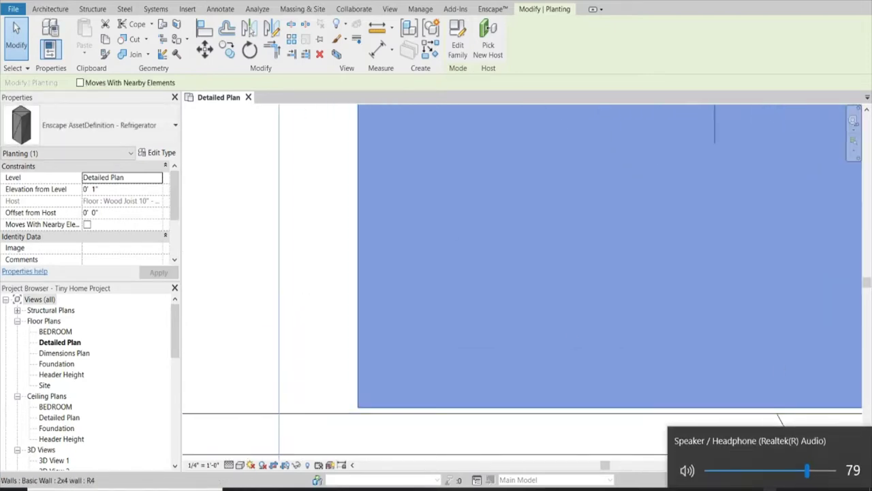
left_click(798, 489)
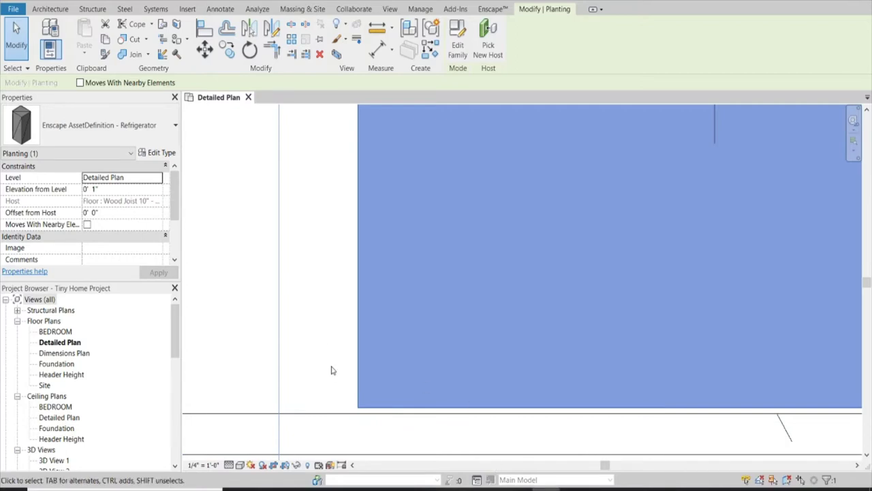
- Align the refrigerator's edge to the wall line with AL
key("a")
key("l")
left_click(398, 412)
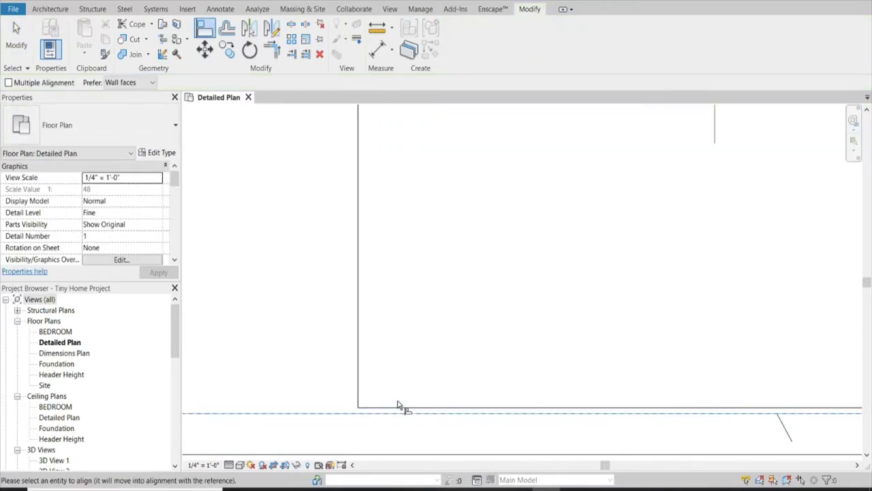
left_click(398, 412)
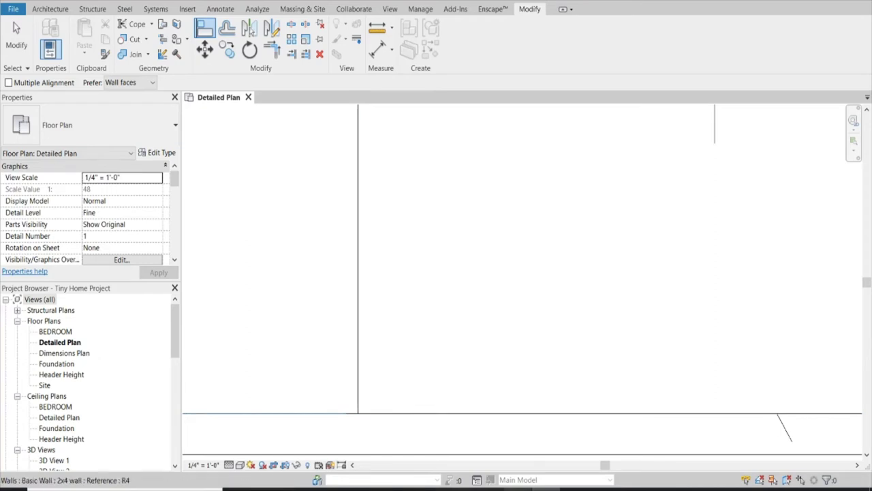
- Dimension the gap from the stove's right edge to the fridge, about 1'-7 3/32"
key("d")
key("i")
scroll(341, 305, "up", 2)
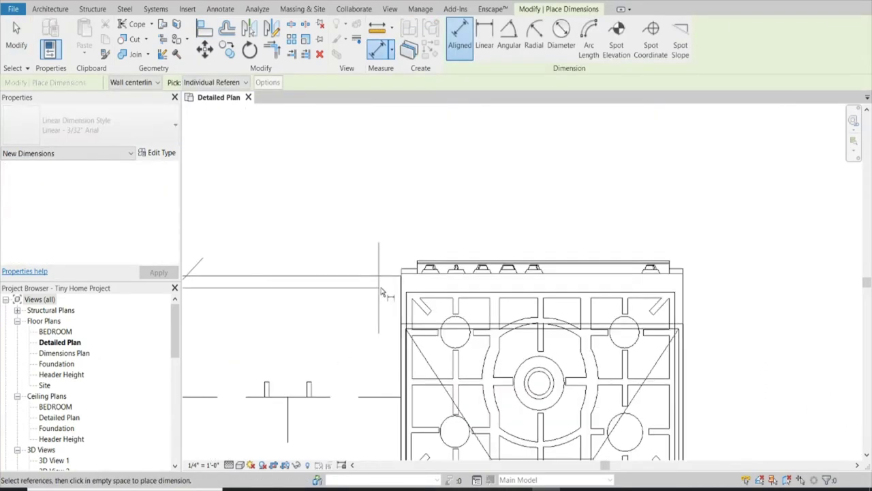
scroll(398, 295, "up", 2)
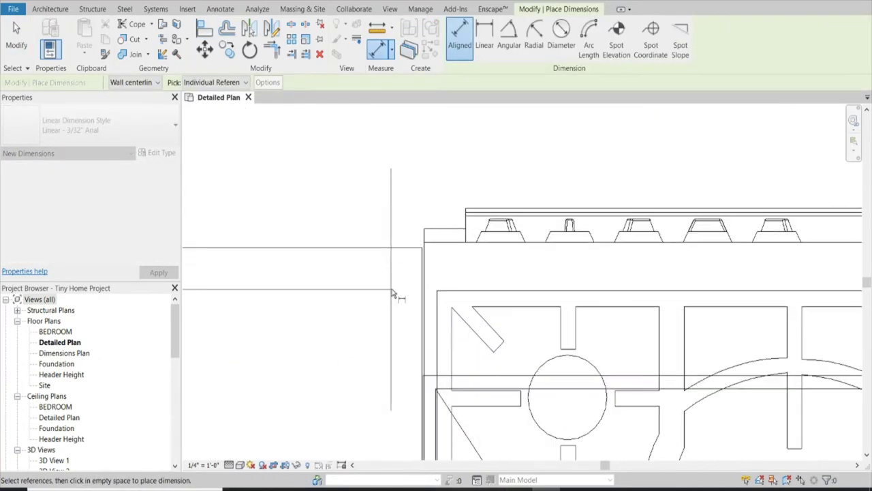
scroll(430, 273, "down", 2)
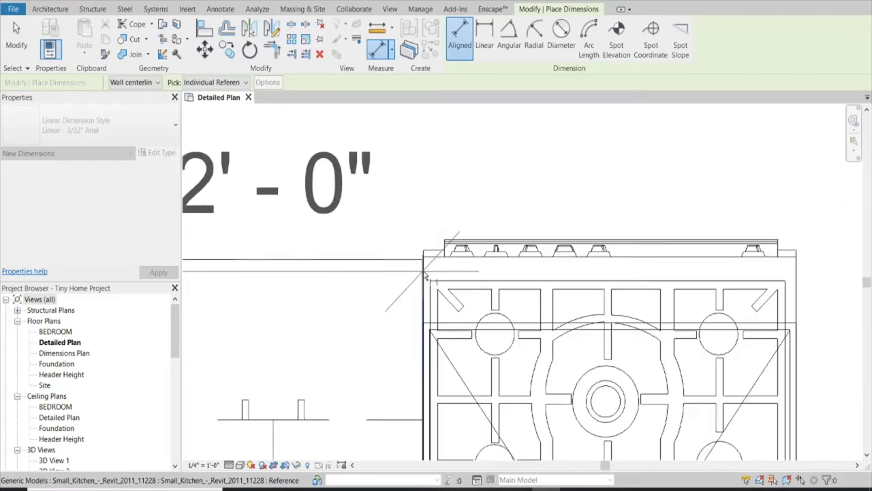
scroll(426, 276, "down", 2)
scroll(477, 287, "up", 2)
scroll(522, 295, "up", 2)
scroll(522, 300, "up", 2)
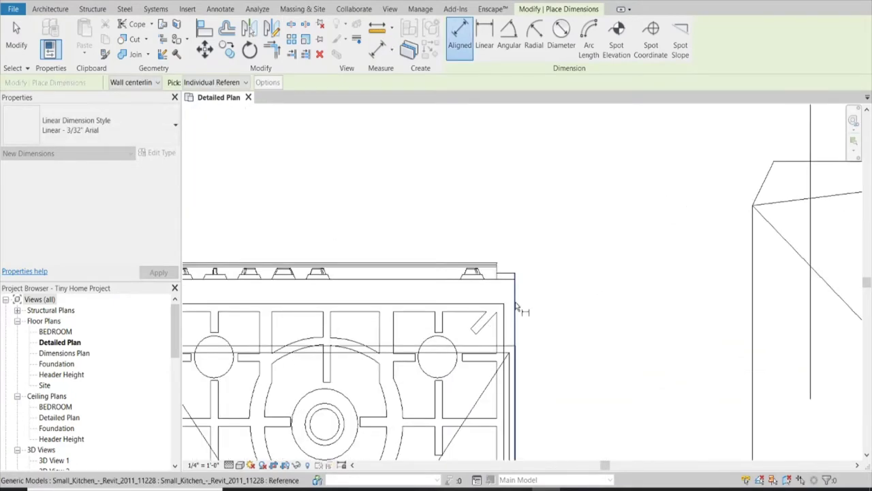
left_click(757, 314)
scroll(736, 303, "down", 2)
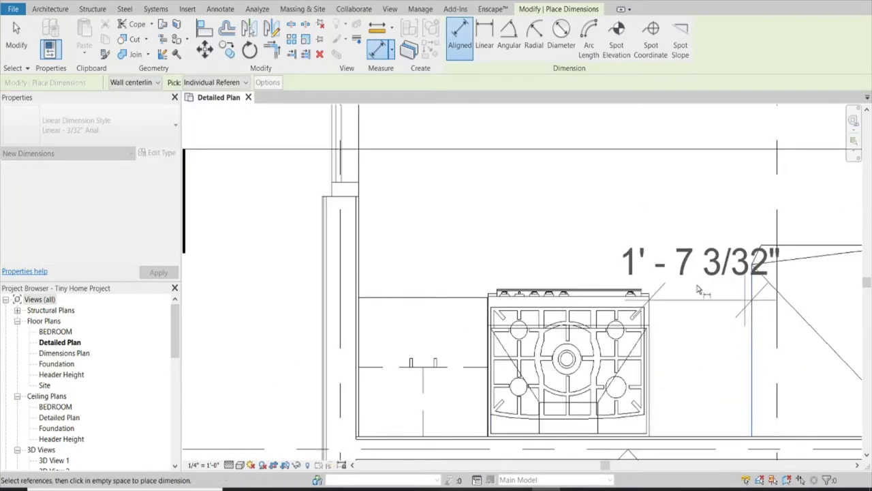
scroll(700, 290, "down", 2)
scroll(694, 288, "up", 2)
scroll(654, 280, "up", 1)
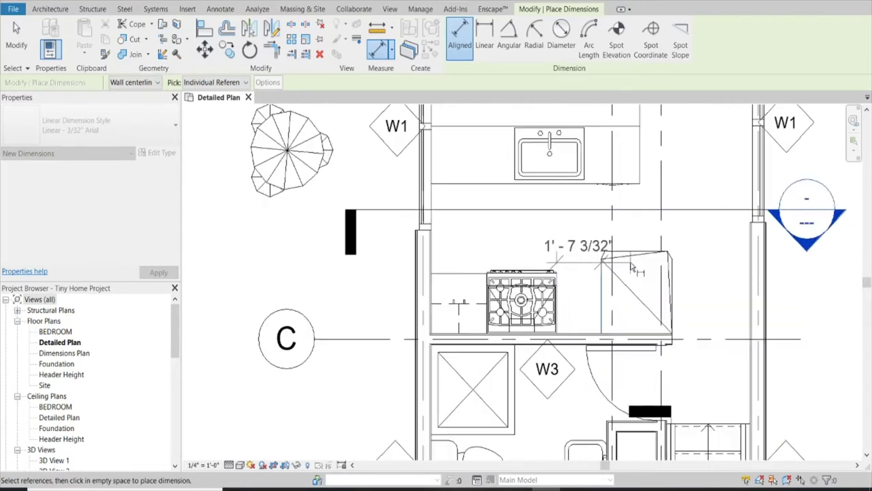
scroll(614, 269, "up", 1)
scroll(573, 259, "up", 1)
scroll(579, 262, "up", 3)
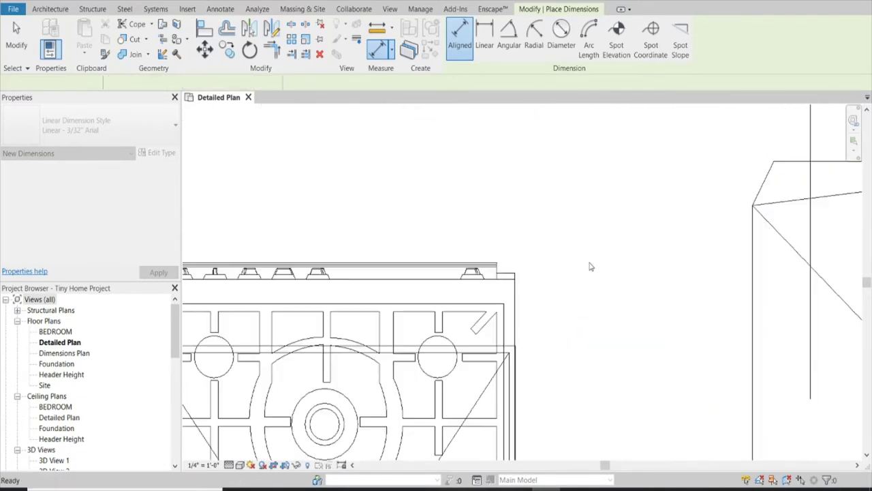
scroll(594, 268, "down", 3)
key("Escape")
- Begin a 2' - 0" detail line from the range's edge toward the refrigerator
scroll(594, 306, "up", 1)
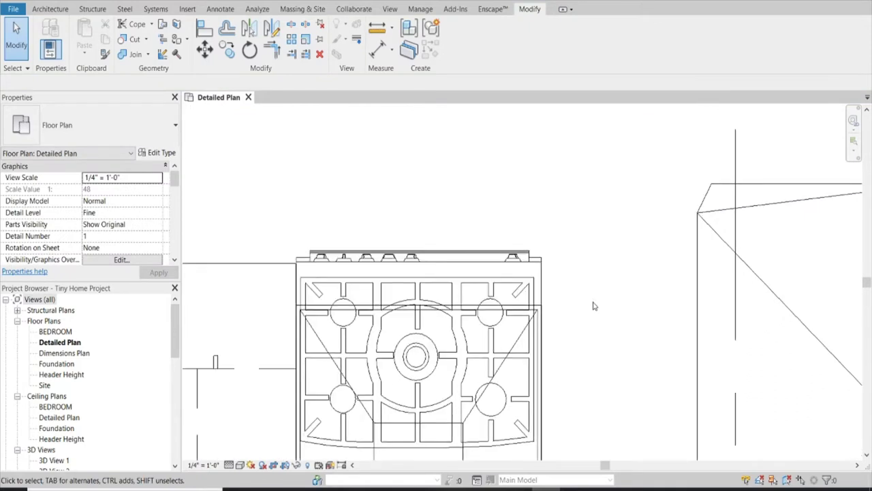
key("d")
key("l")
scroll(558, 297, "up", 2)
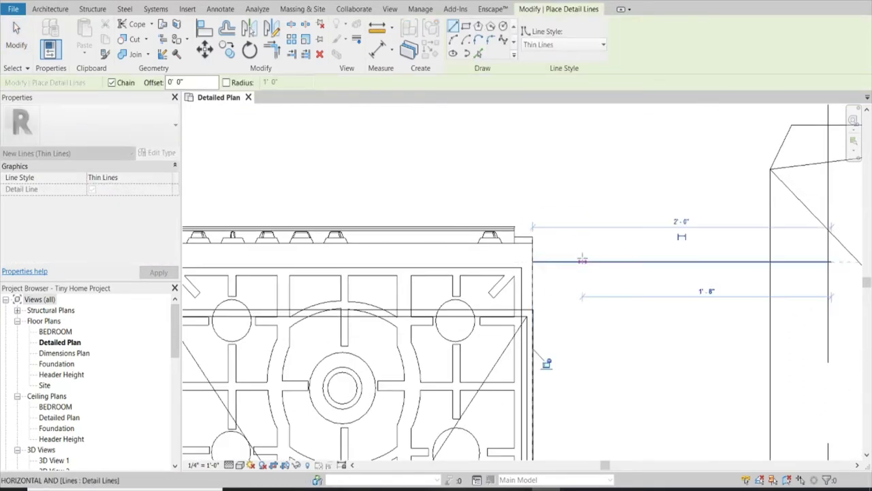
- Stop the detail line and move the refrigerator into its final spot beside the range
scroll(582, 260, "down", 3)
key("Escape")
key("Escape")
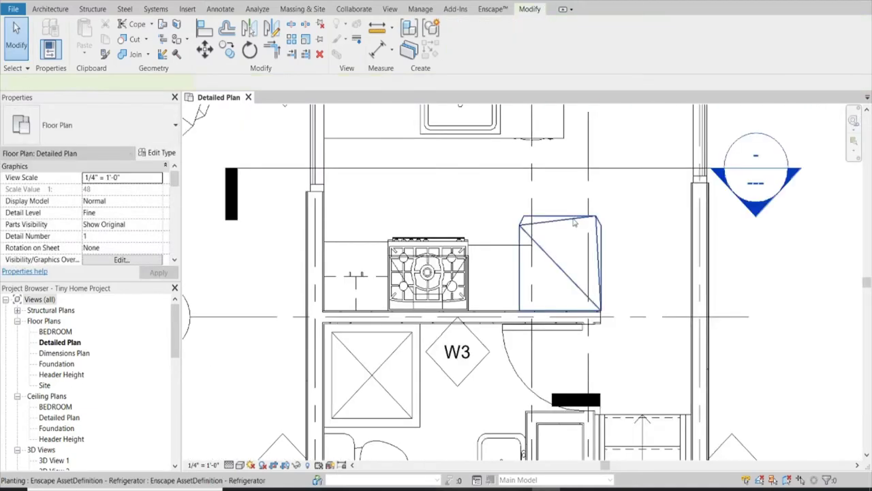
left_click(574, 223)
key("v")
scroll(518, 245, "up", 3)
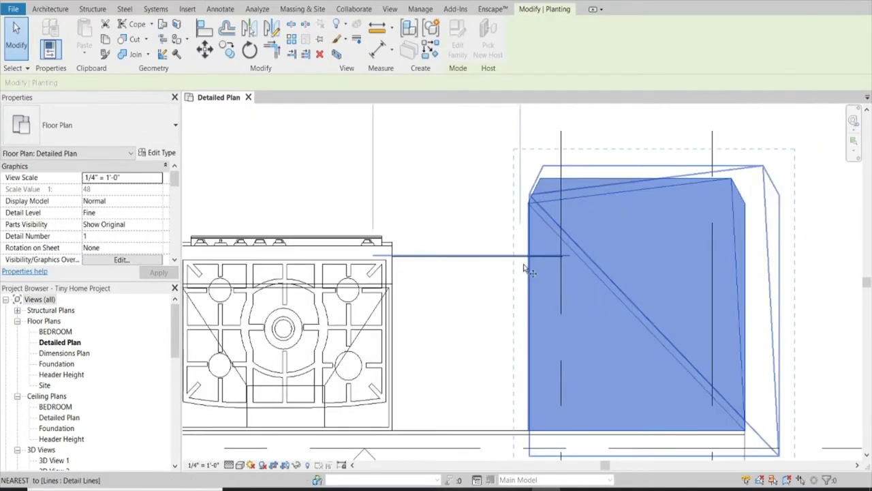
scroll(518, 245, "up", 1)
left_click(625, 255)
scroll(432, 248, "down", 3)
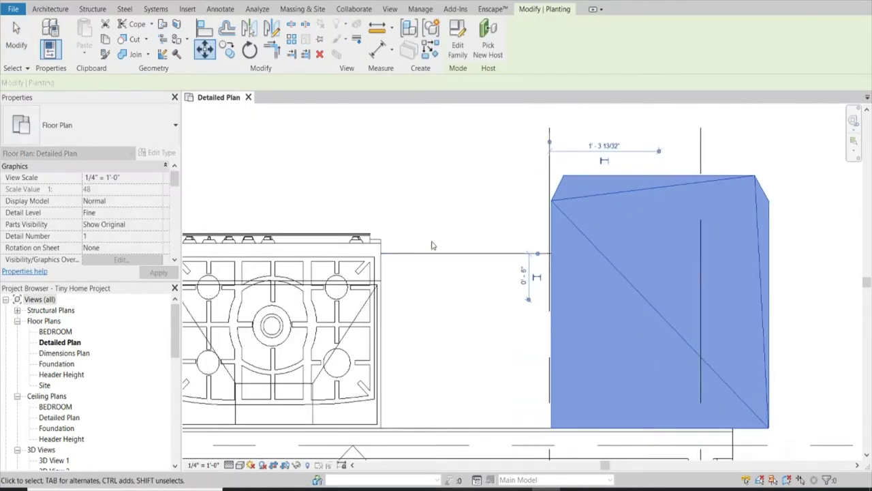
scroll(433, 247, "down", 2)
key("Escape")
- Delete the stray 2' line between the range and the refrigerator
scroll(581, 344, "up", 4)
scroll(581, 344, "up", 1)
left_click(587, 352)
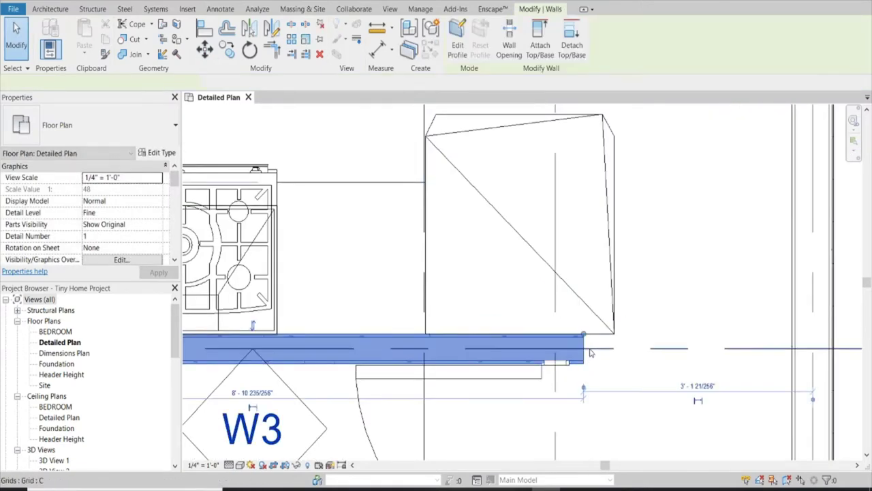
key("Escape")
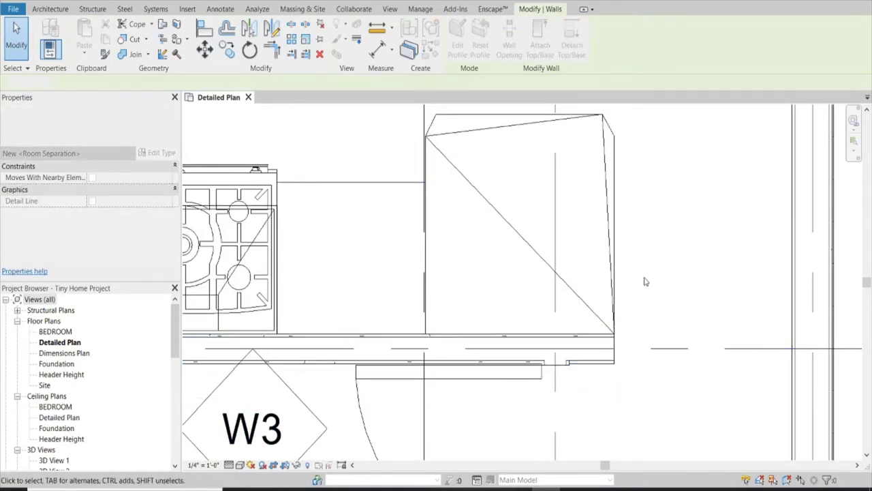
scroll(549, 318, "down", 3)
scroll(502, 262, "down", 2)
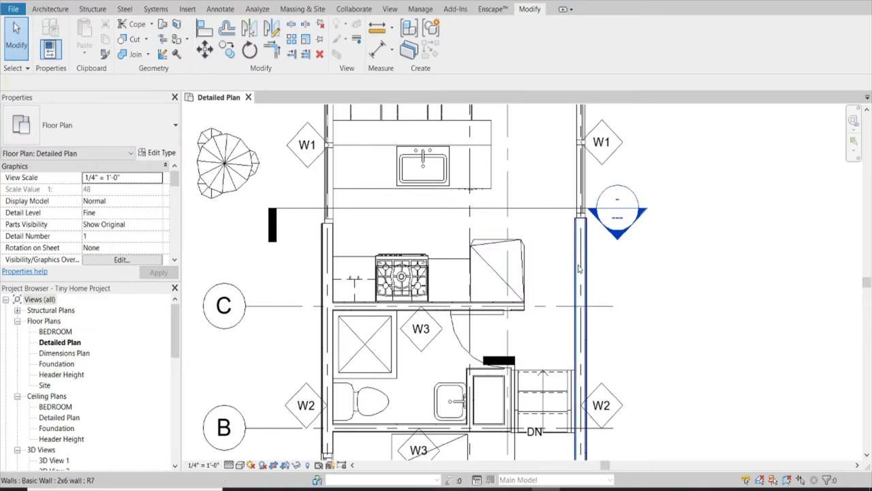
scroll(532, 290, "up", 2)
scroll(535, 341, "up", 2)
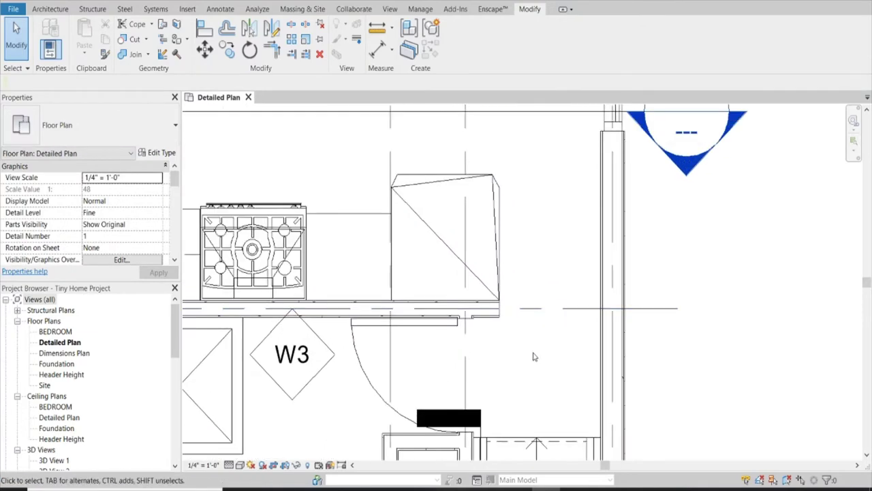
scroll(515, 278, "down", 2)
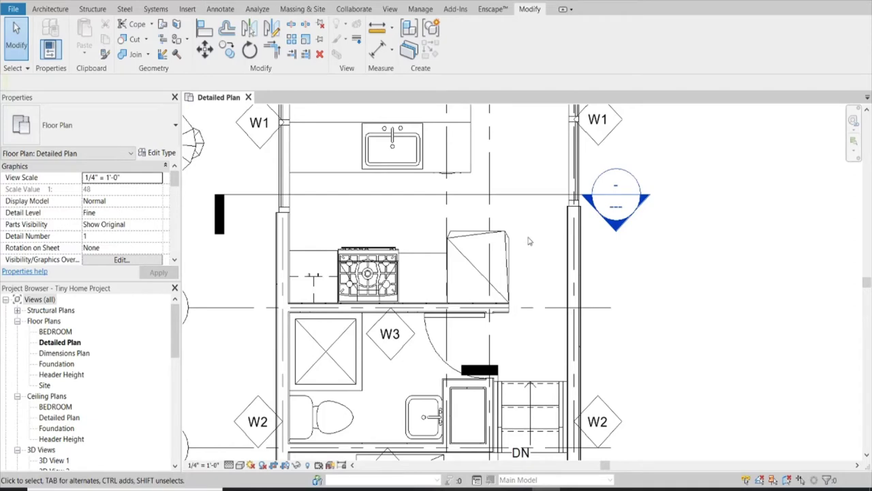
scroll(392, 215, "up", 2)
left_click(434, 286)
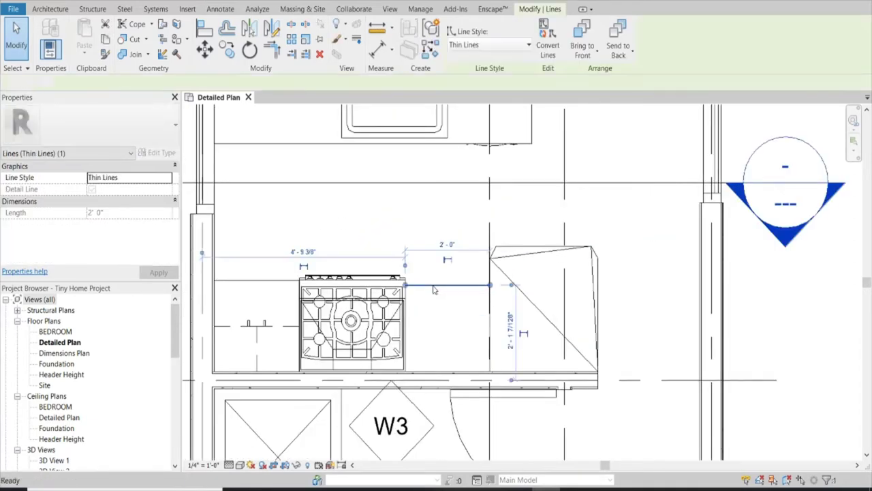
key("Delete")
- Open the Small_Kitchen family for editing and view it from the top
left_click(291, 285)
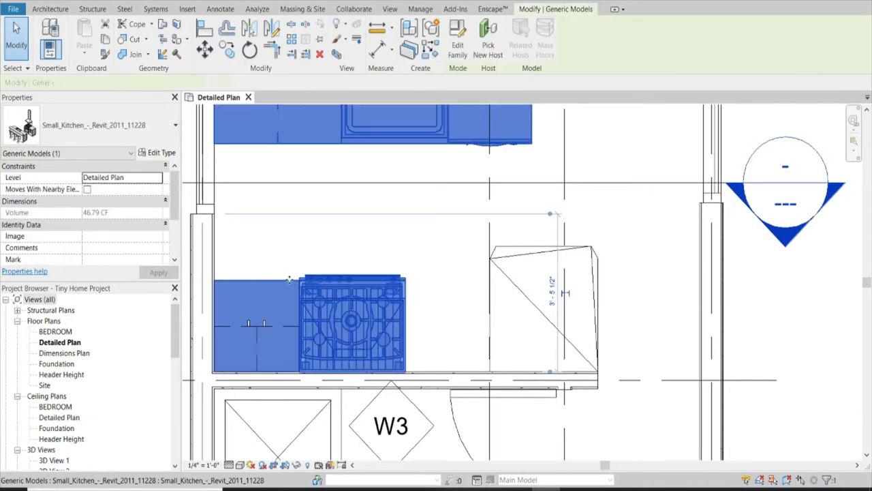
double_click(342, 291)
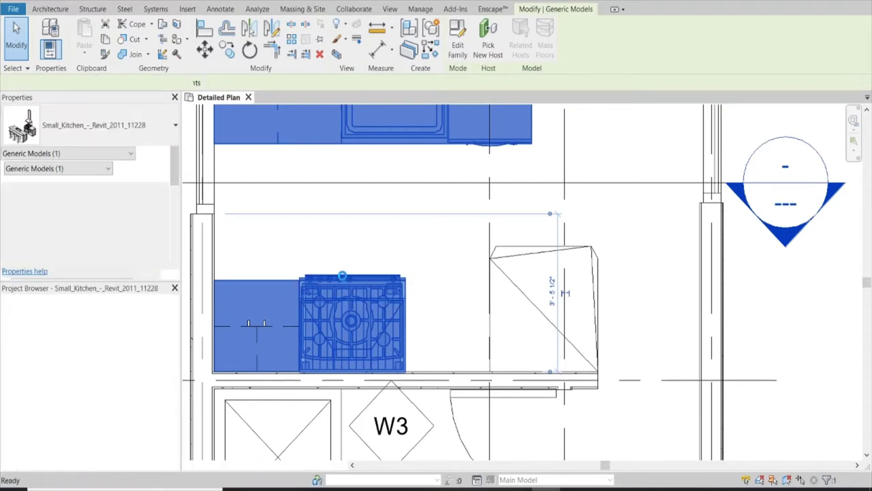
left_click(726, 297)
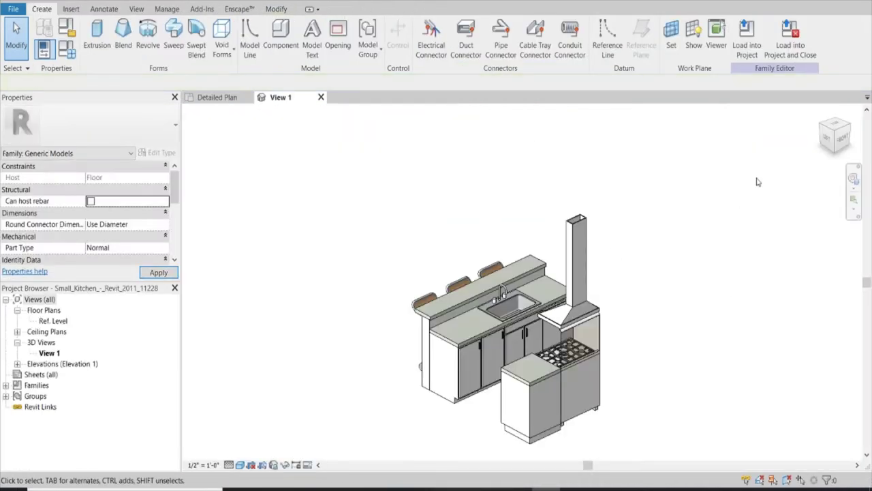
left_click(837, 128)
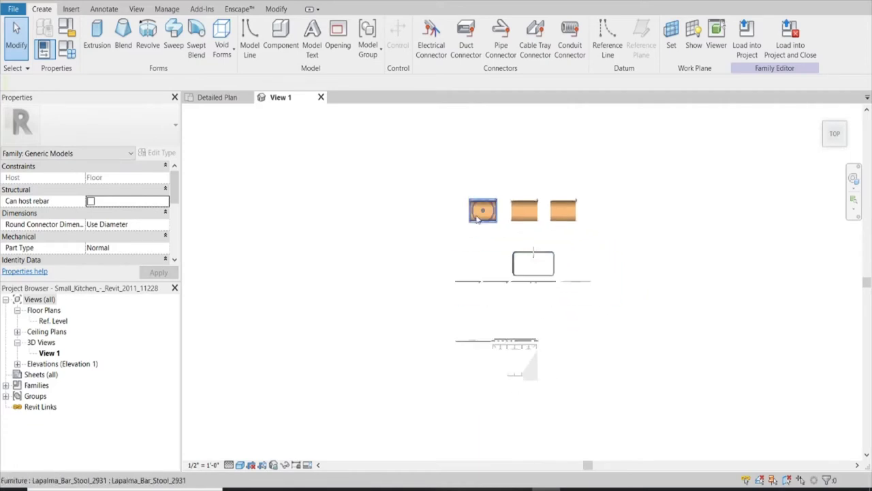
- Delete the countertop block to the left of the range
scroll(470, 341, "up", 2)
scroll(450, 335, "up", 2)
left_click(402, 387)
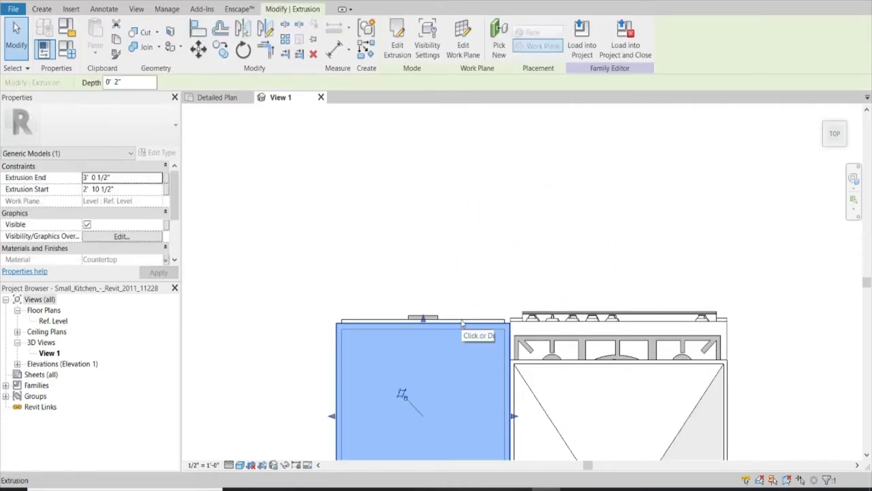
key("Delete")
scroll(310, 237, "down", 2)
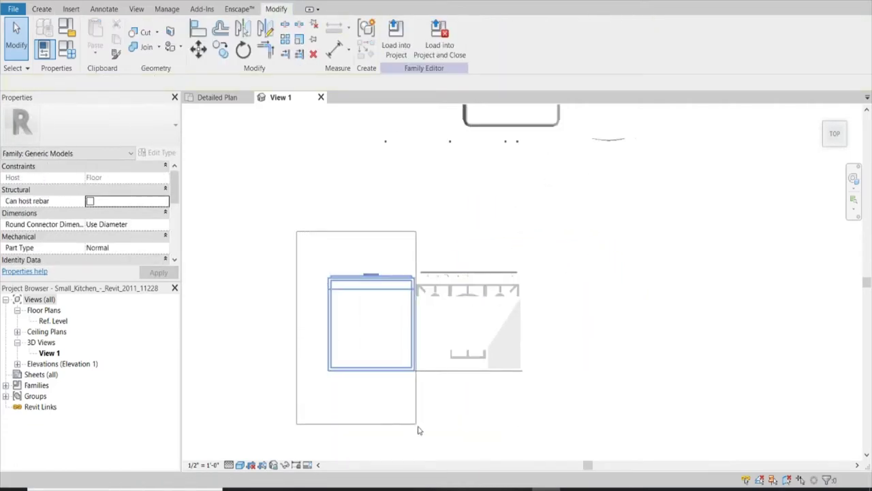
- Copy the left base cabinet from its corner to the range's right end
left_click_drag(382, 377, 429, 443)
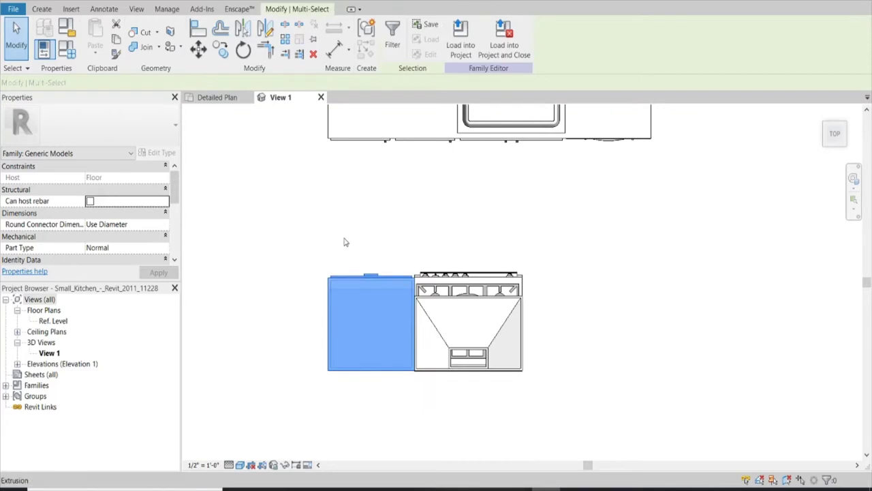
left_click(221, 51)
scroll(354, 273, "up", 1)
scroll(337, 294, "up", 5)
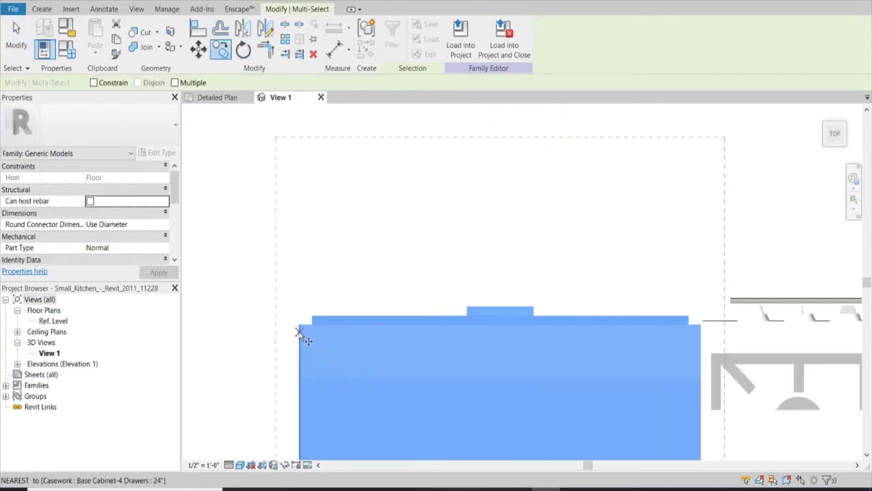
left_click(300, 332)
scroll(341, 331, "down", 3)
scroll(715, 341, "up", 1)
scroll(730, 314, "up", 3)
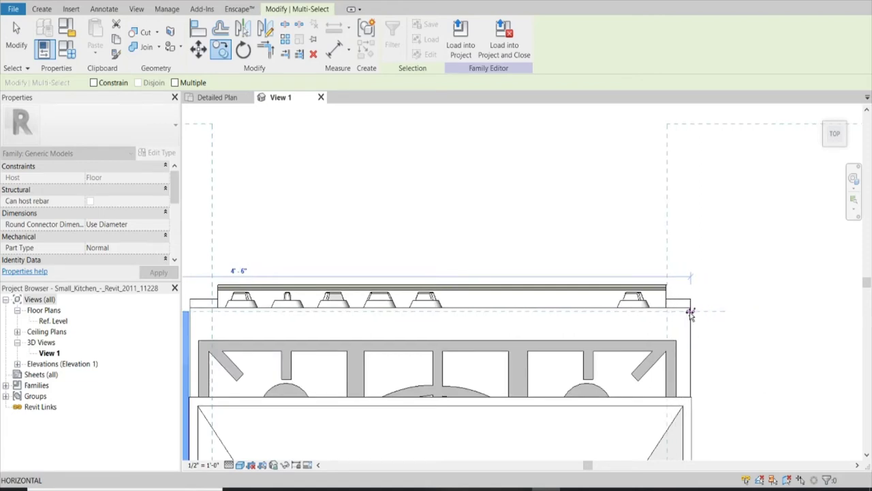
left_click(699, 311)
scroll(368, 266, "down", 2)
scroll(400, 342, "up", 4)
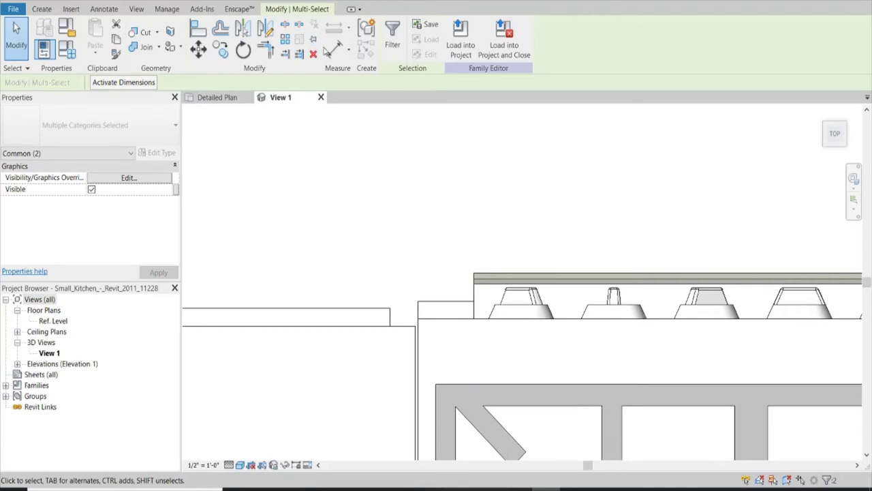
- Check the gap between the copied cabinet and the range with an aligned dimension
left_click(423, 349)
scroll(417, 320, "down", 2)
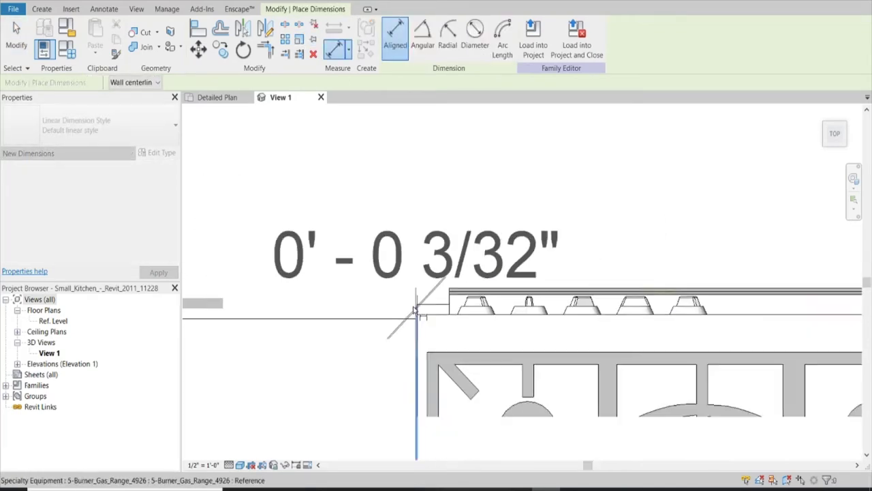
scroll(413, 312, "down", 1)
scroll(413, 310, "down", 1)
key("Escape")
scroll(592, 300, "up", 2)
scroll(317, 196, "down", 3)
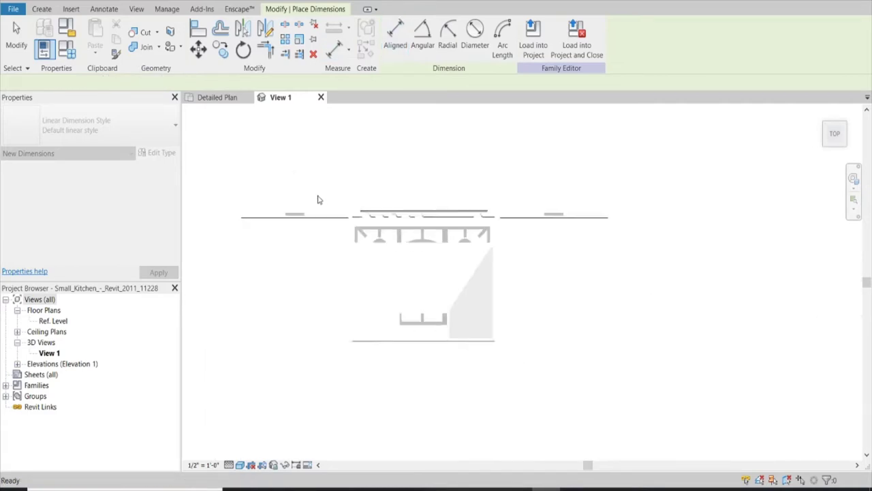
scroll(459, 273, "down", 2)
scroll(476, 297, "up", 1)
key("Escape")
scroll(477, 293, "up", 2)
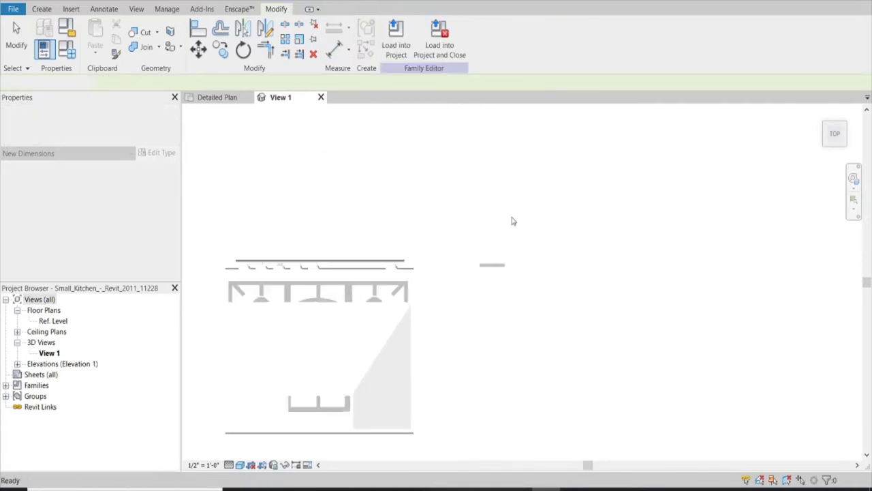
- Draw a first short model line off the range's right edge, then discard it
left_click_drag(513, 221, 381, 327)
scroll(386, 320, "up", 2)
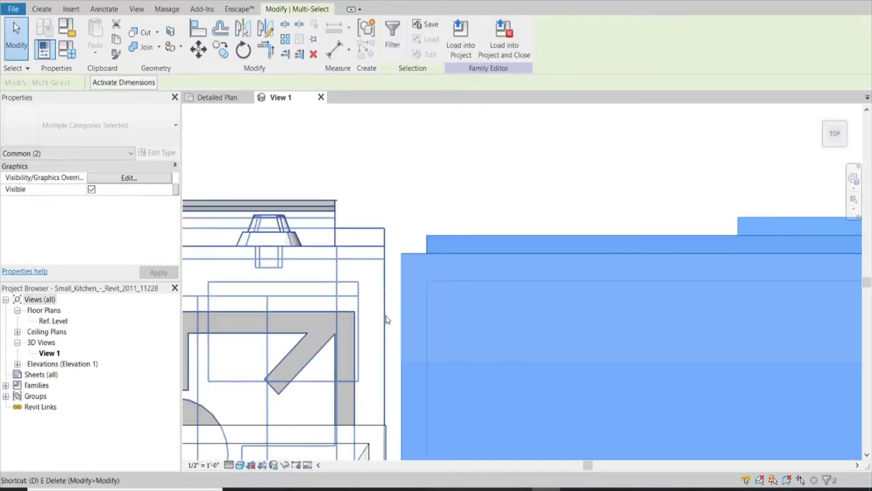
scroll(386, 320, "up", 2)
left_click(402, 230)
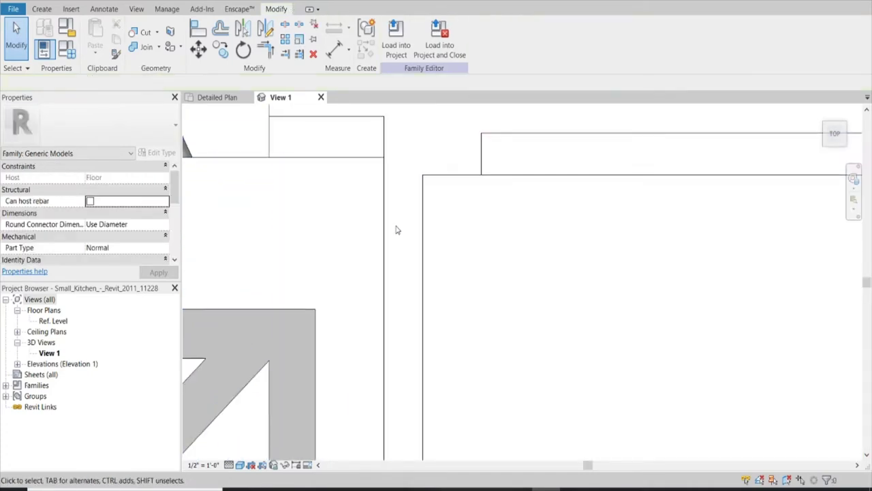
key("l")
key("i")
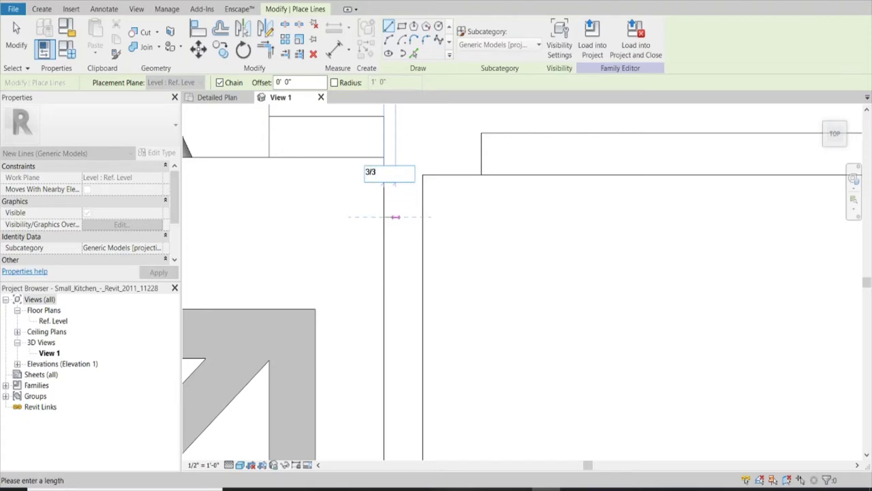
left_click(395, 217)
key("Escape")
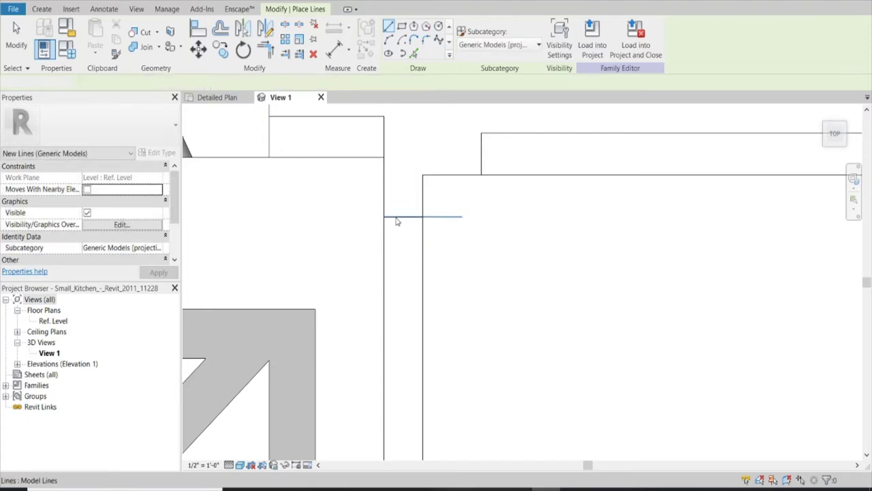
key("Escape")
key("Escape")
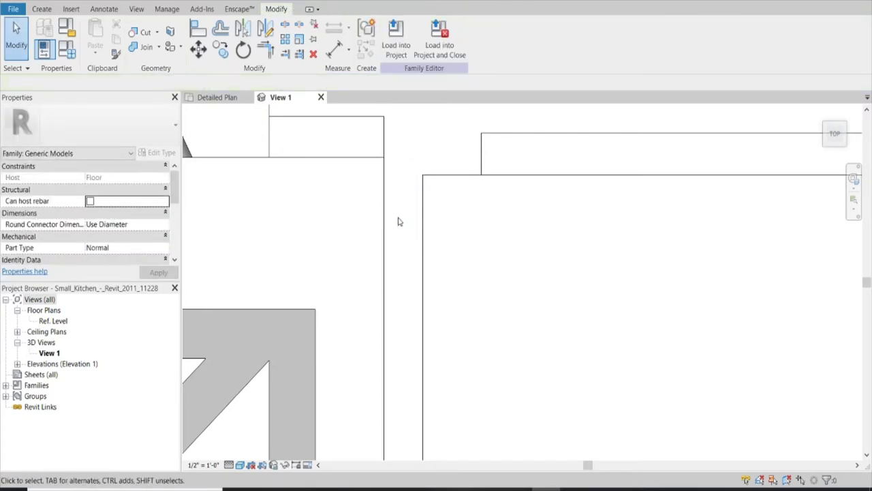
- Redraw the 3/32" guide line at the range's right edge
key("l")
key("i")
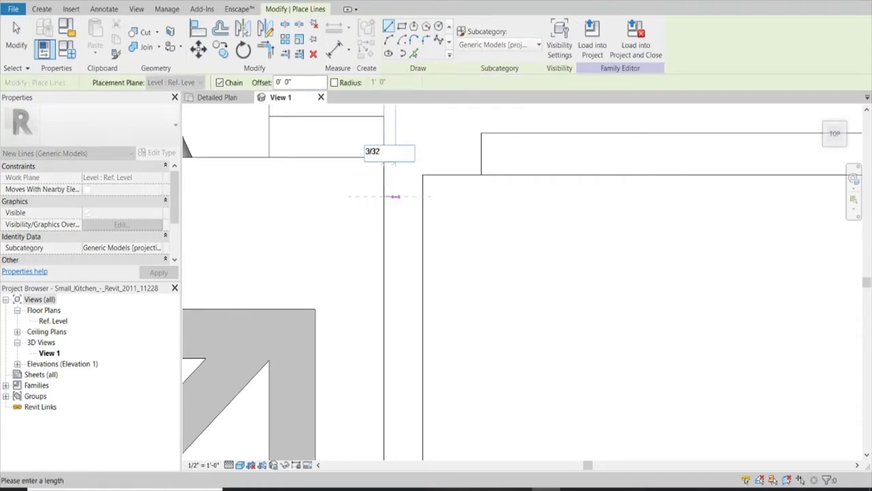
key("Escape")
key("Escape")
scroll(442, 248, "down", 3)
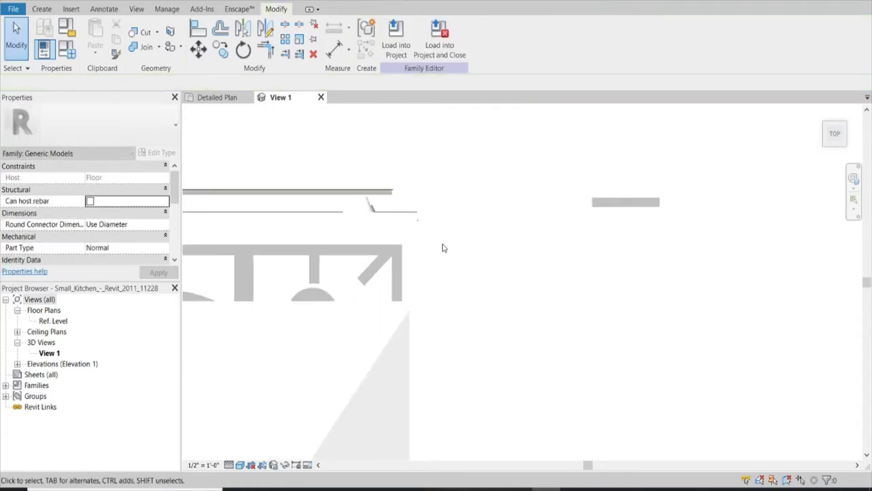
scroll(444, 247, "down", 2)
- Move the copied cabinet left so its edge snaps onto the guide line
left_click(460, 240)
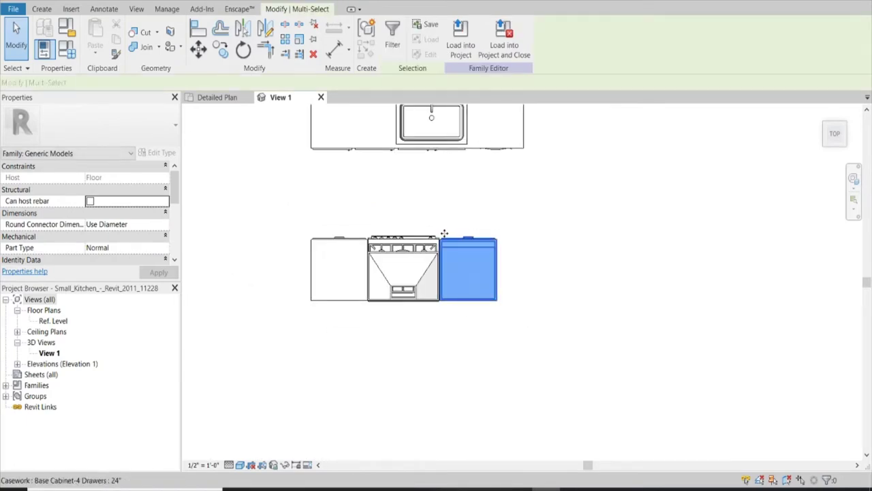
scroll(450, 276, "up", 3)
scroll(416, 278, "up", 3)
scroll(416, 278, "up", 2)
scroll(415, 146, "up", 2)
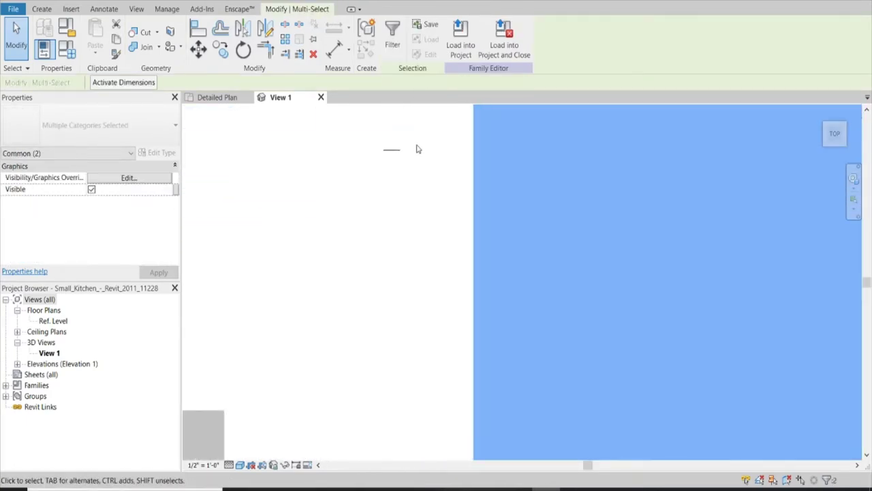
middle_click_drag(415, 146, 415, 259)
key("m")
key("v")
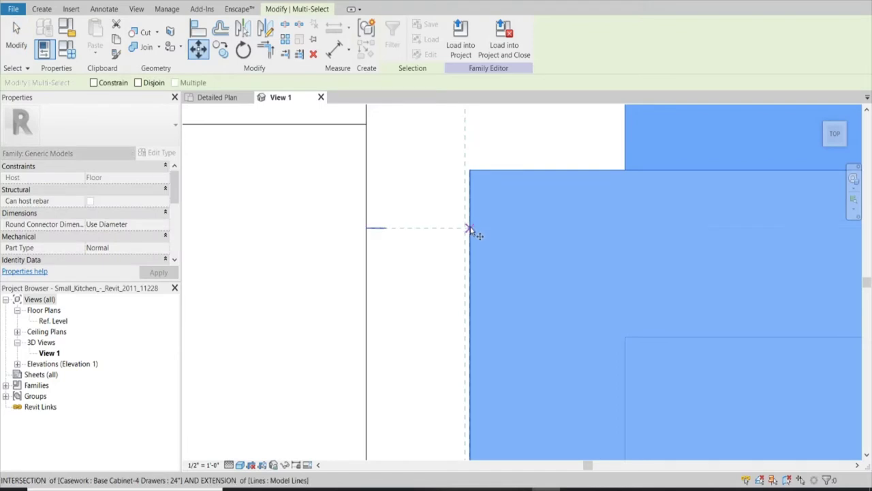
left_click(386, 229)
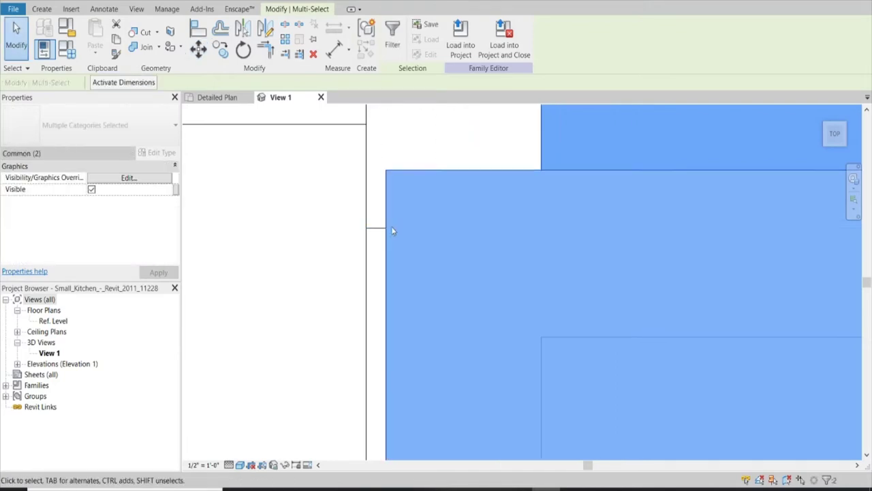
key("Escape")
- Remove the short guide line and bring the sink counter and stools into view
left_click(375, 231)
key("Escape")
scroll(375, 230, "down", 3)
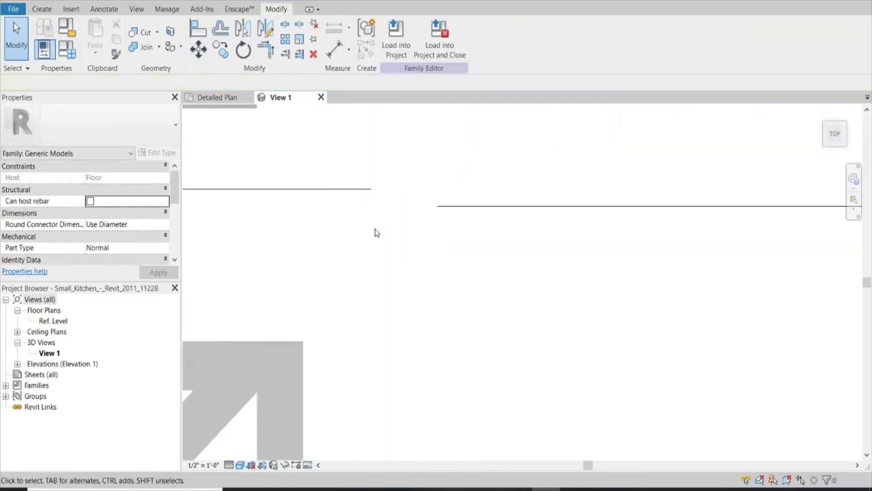
scroll(376, 229, "down", 2)
scroll(378, 235, "down", 2)
mouse_move(379, 237)
middle_mouse_down()
mouse_move(452, 356)
mouse_move(478, 329)
middle_mouse_up()
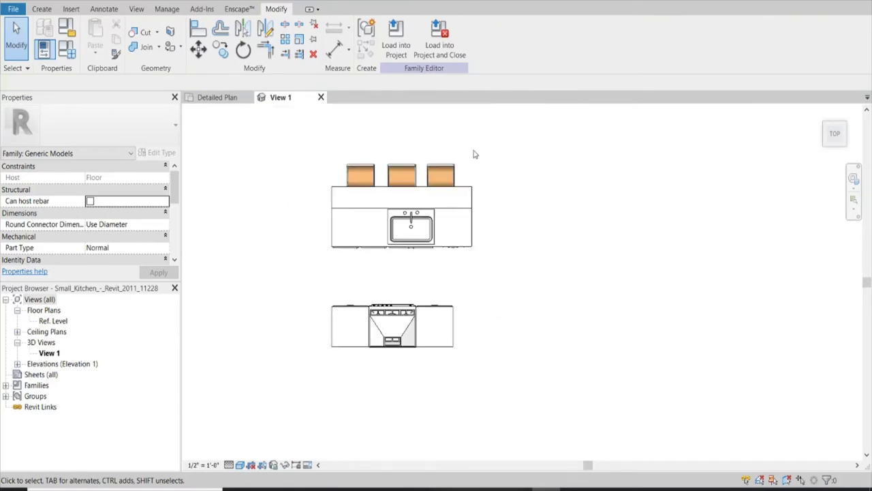
- Load the edited kitchen family into Tiny Home without saving it, overwriting the existing version
left_click(440, 38)
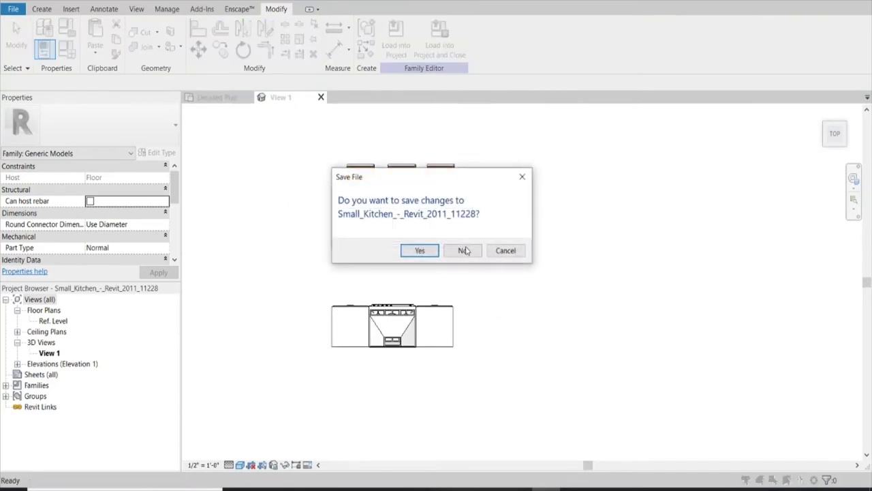
left_click(465, 250)
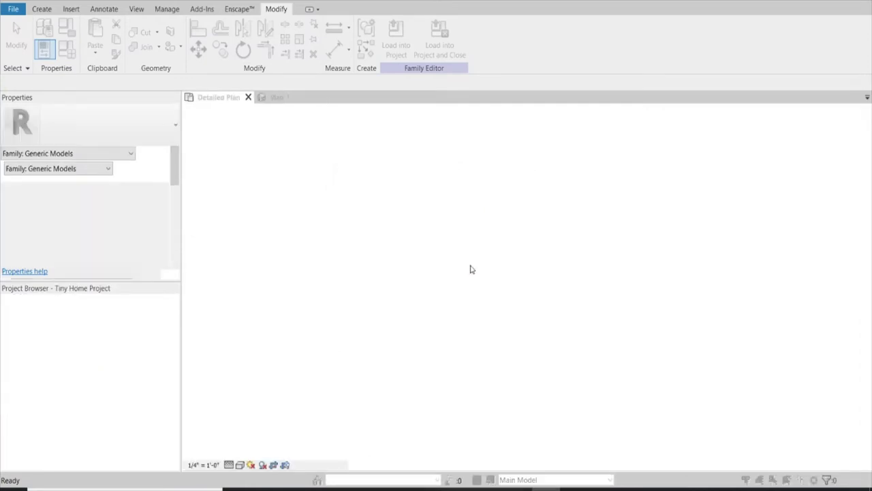
left_click(488, 247)
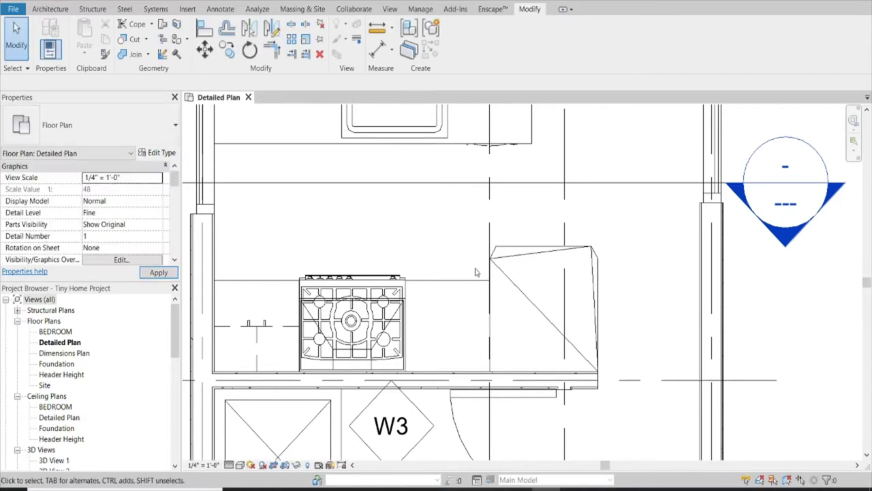
- Copy the 12x36x12 wall cabinet from left of the stove to its right side
scroll(411, 273, "down", 1)
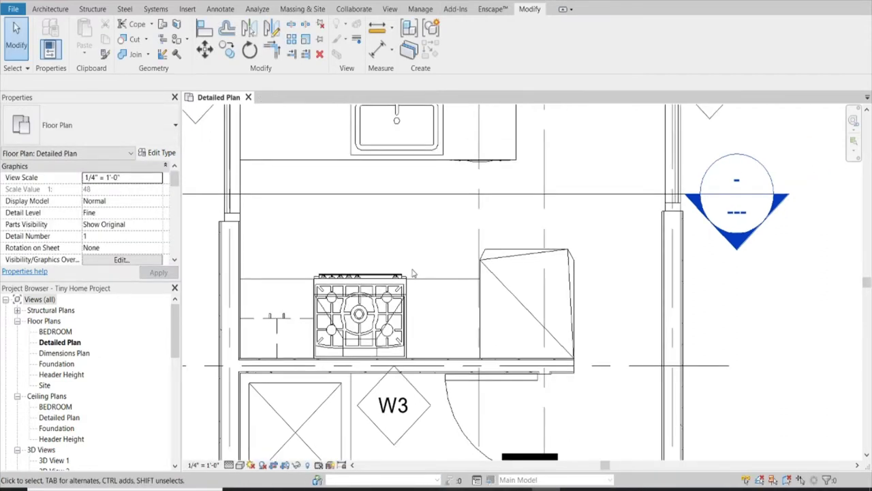
left_click(281, 322)
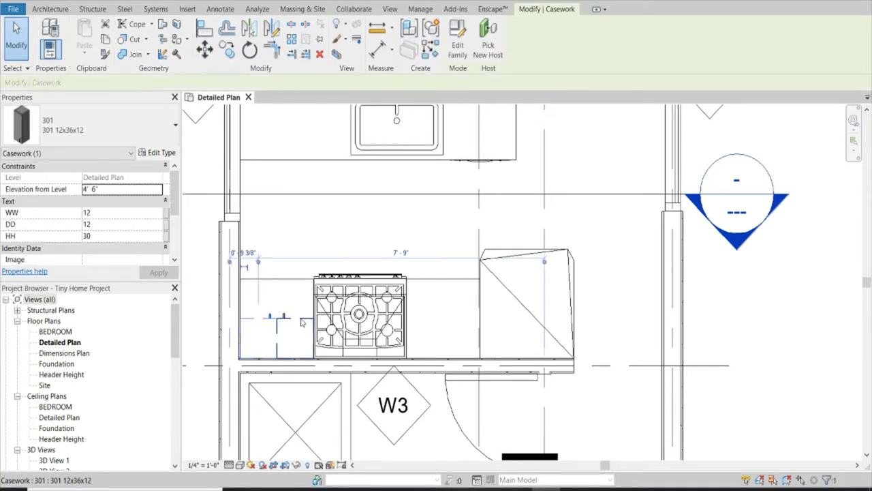
scroll(299, 319, "up", 2)
key("Tab")
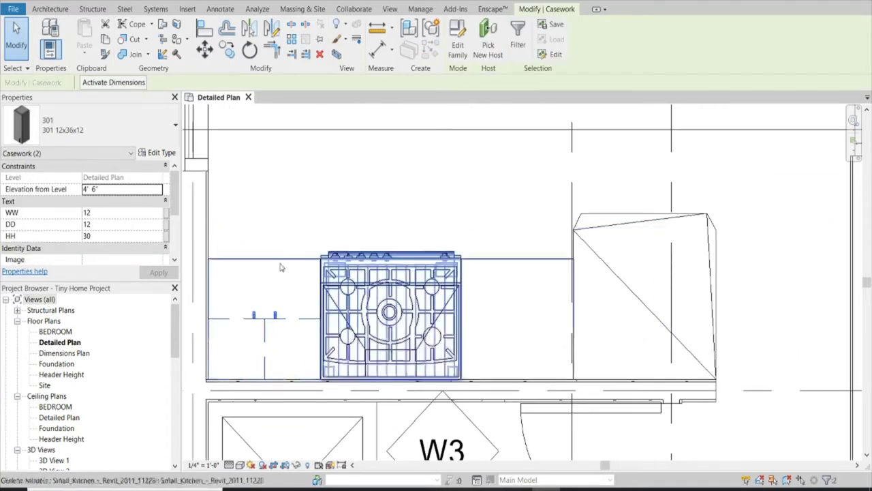
key("Tab")
key("Tab")
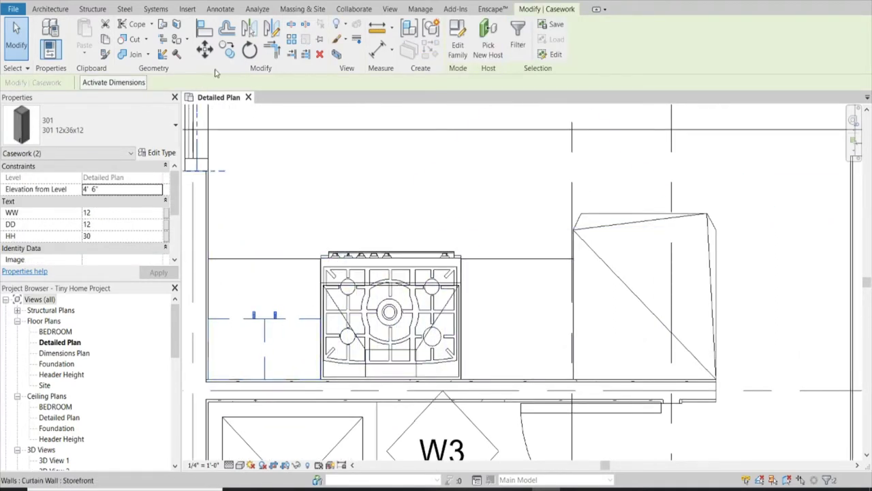
left_click(230, 54)
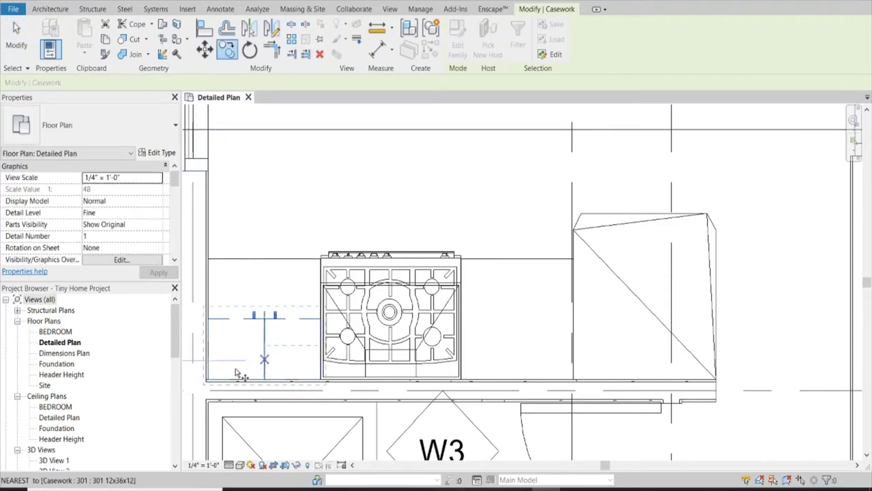
scroll(215, 350, "up", 2)
left_click(205, 299)
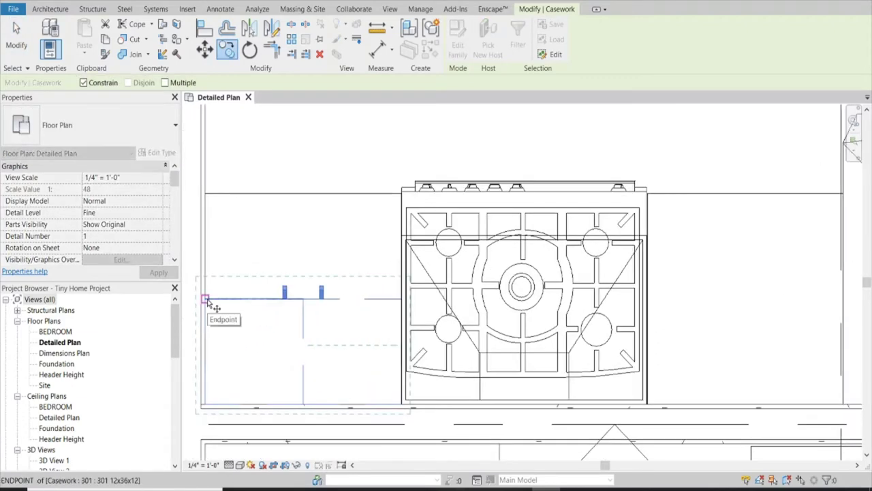
scroll(668, 299, "up", 2)
scroll(604, 295, "up", 1)
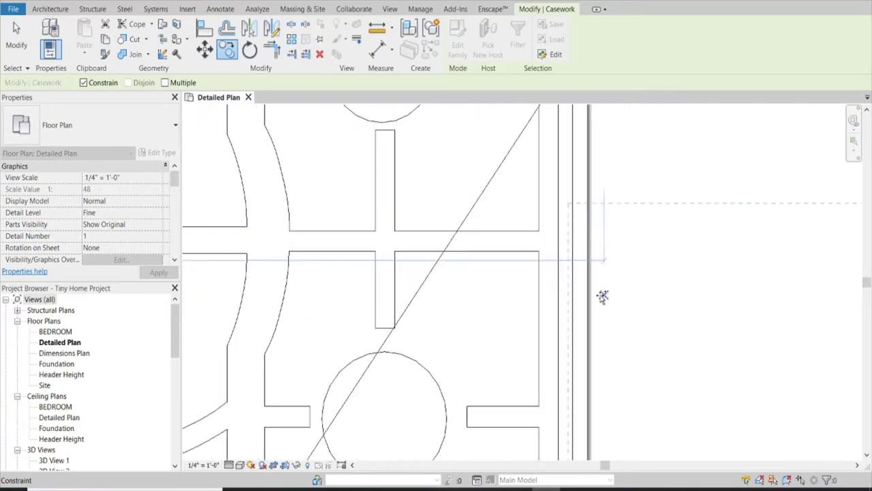
left_click(587, 295)
scroll(587, 295, "down", 3)
scroll(518, 156, "up", 2)
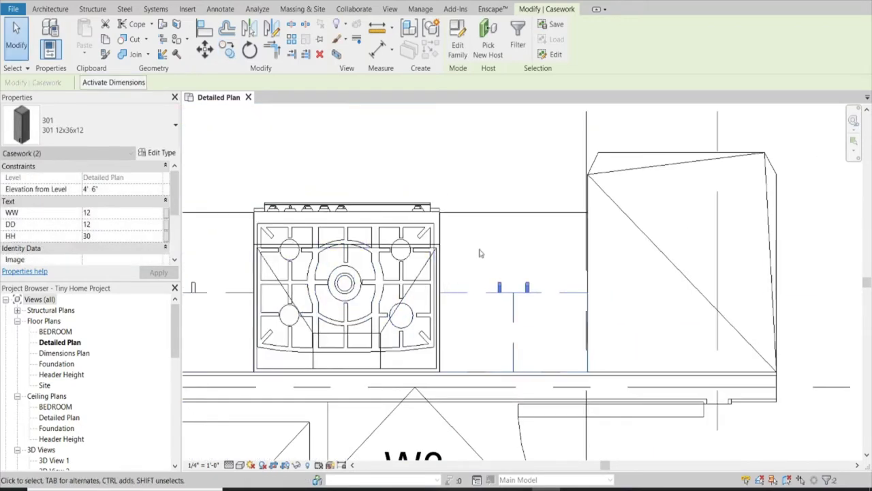
left_click(518, 156)
scroll(443, 229, "down", 2)
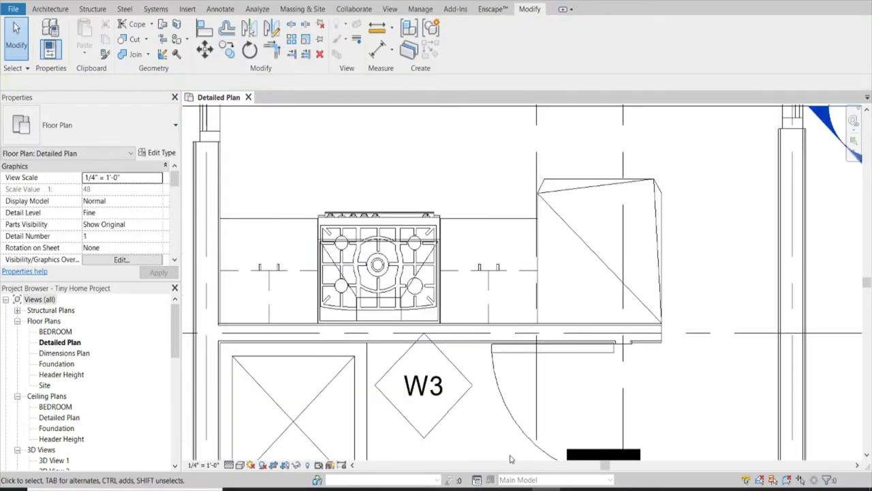
- Start the Enscape live render and bring the Kitchen render window forward
left_click(484, 6)
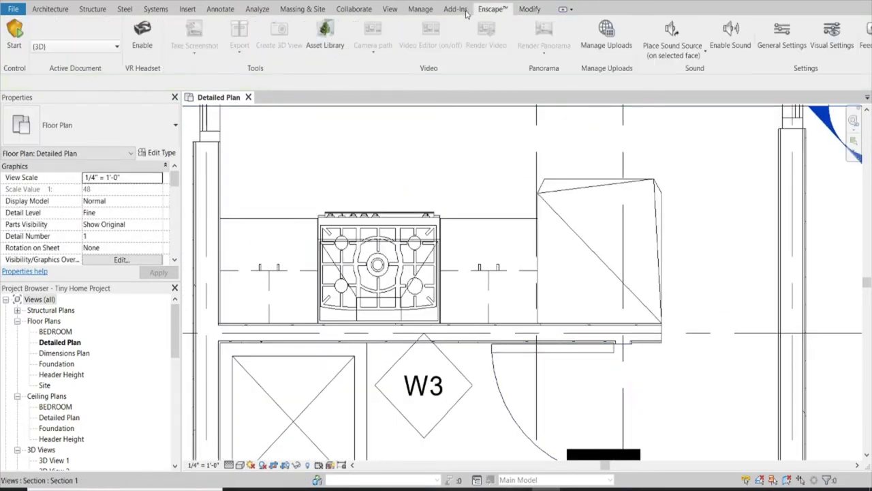
left_click(15, 34)
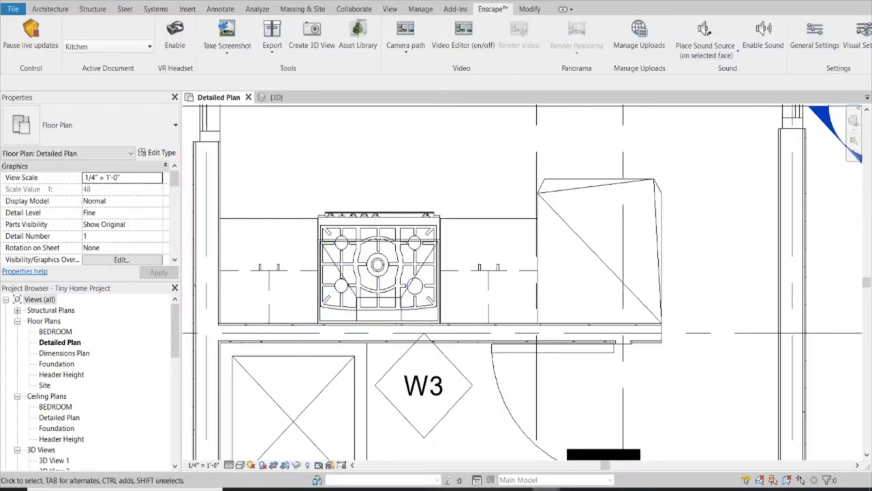
left_click(642, 432)
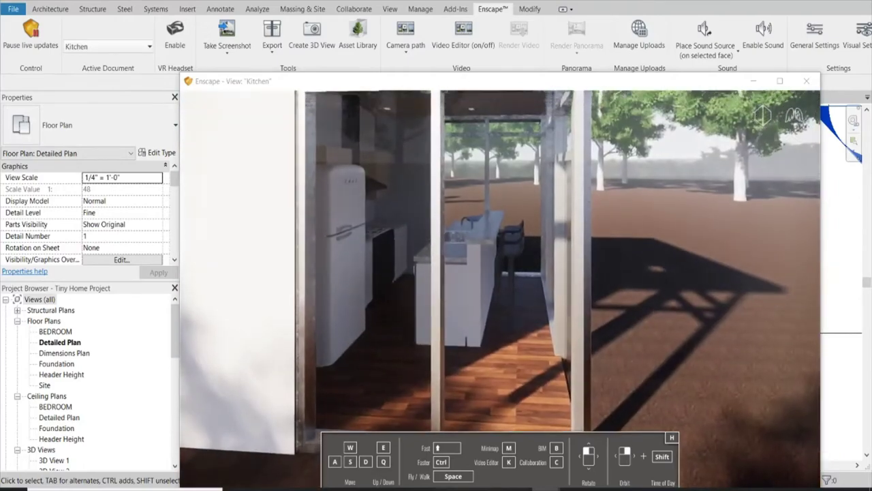
- Walk through the rendered kitchen toward the fridge, hood and stove, then minimize Chrome
key("w")
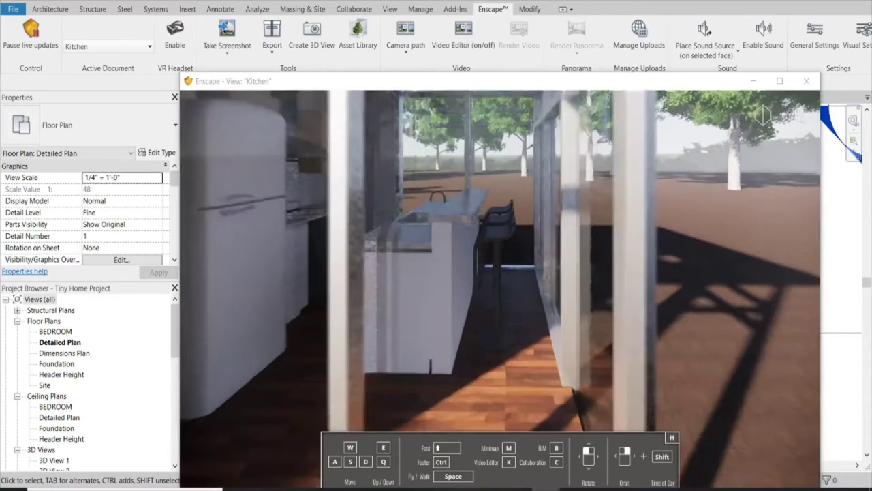
key("s")
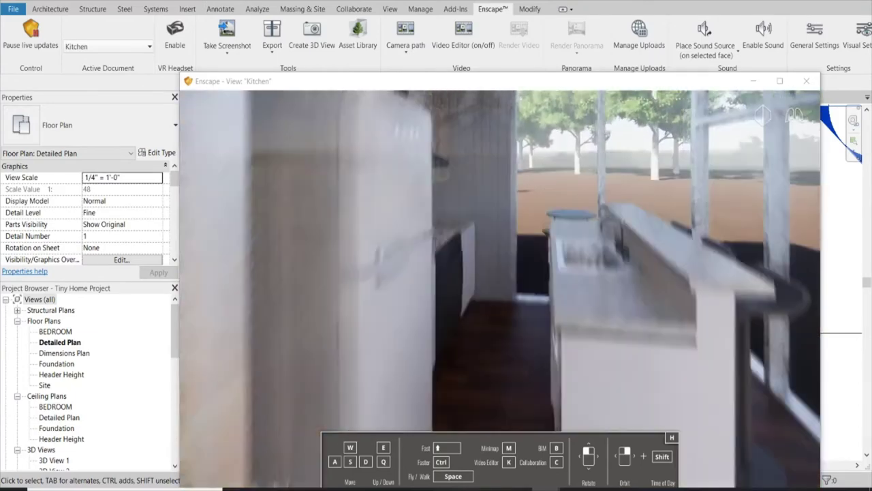
key("w")
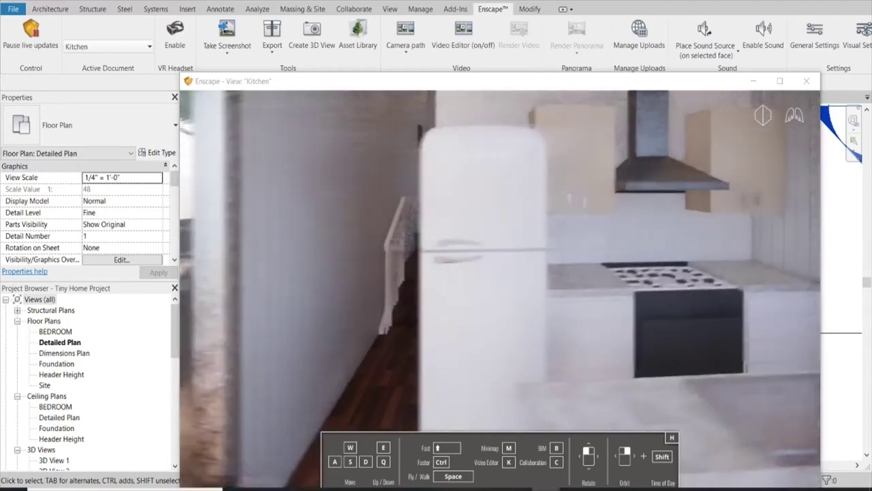
key("w")
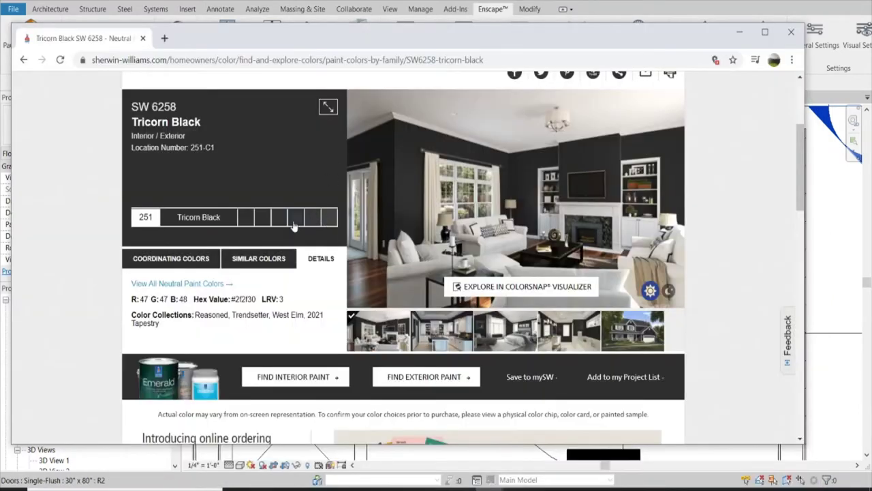
left_click(738, 33)
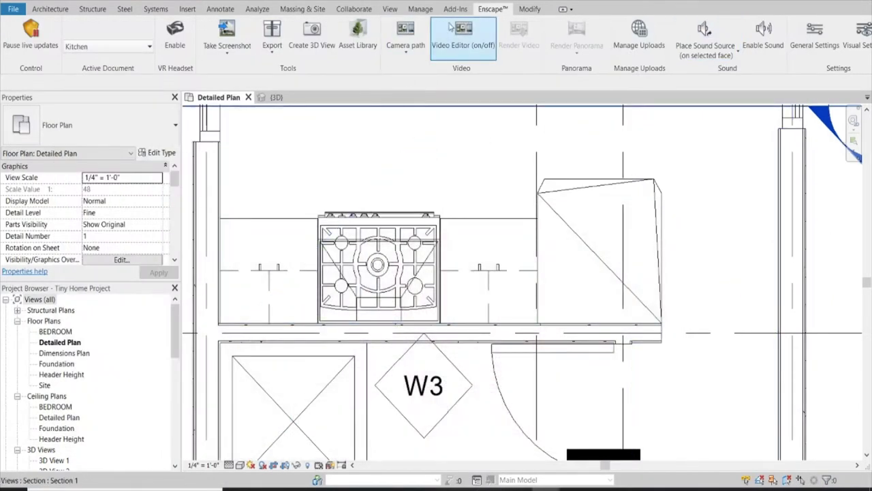
- Select the kitchen generic model in the Detailed Plan to edit its family
left_click(488, 224)
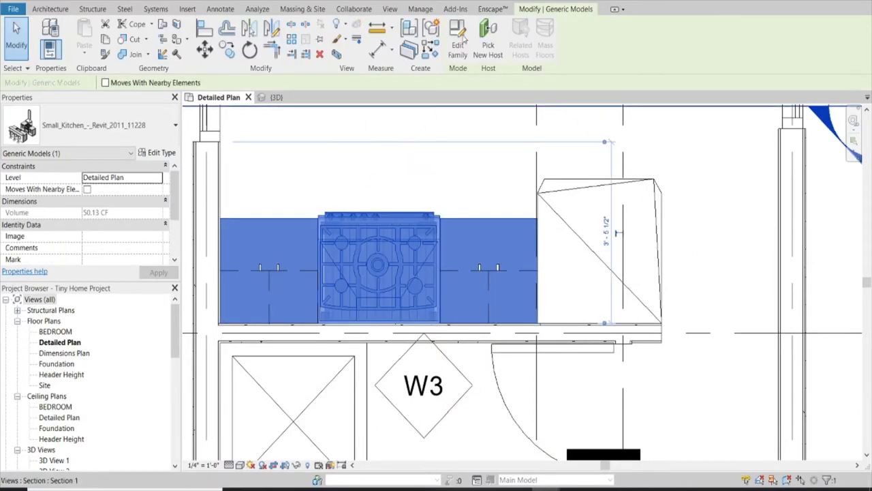
left_click(421, 9)
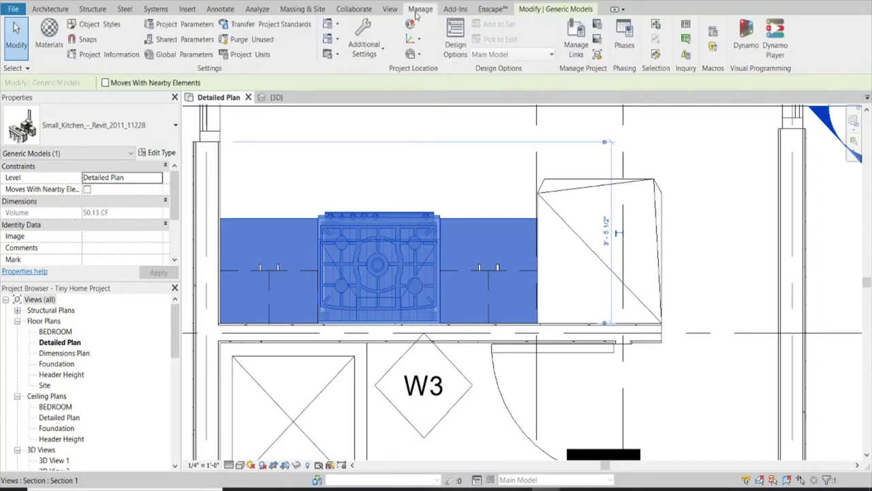
left_click(472, 184)
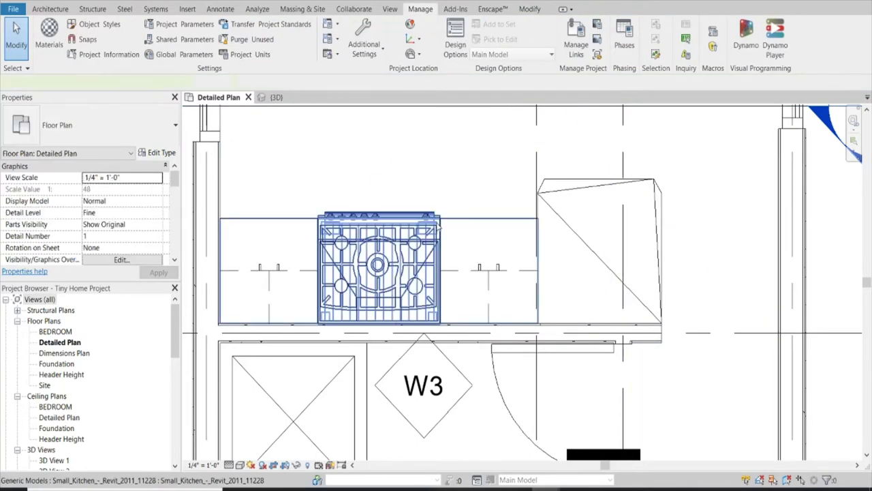
left_click(438, 230)
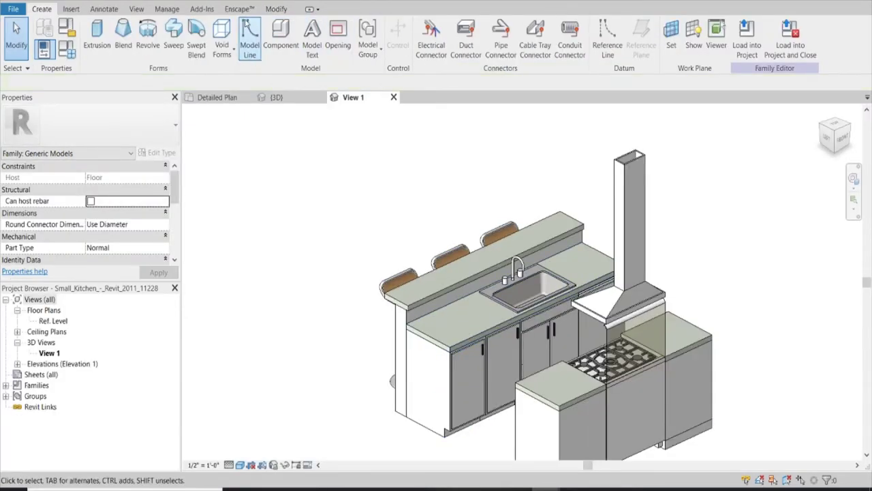
scroll(422, 354, "up", 3)
- Select the single-door base cabinet and its door panel in the 3D view
left_click(424, 349)
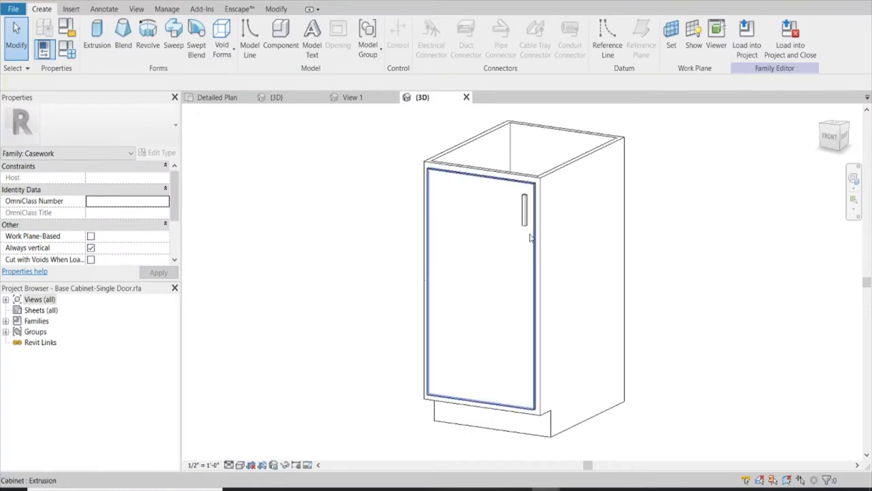
left_click(531, 237)
scroll(139, 237, "down", 3)
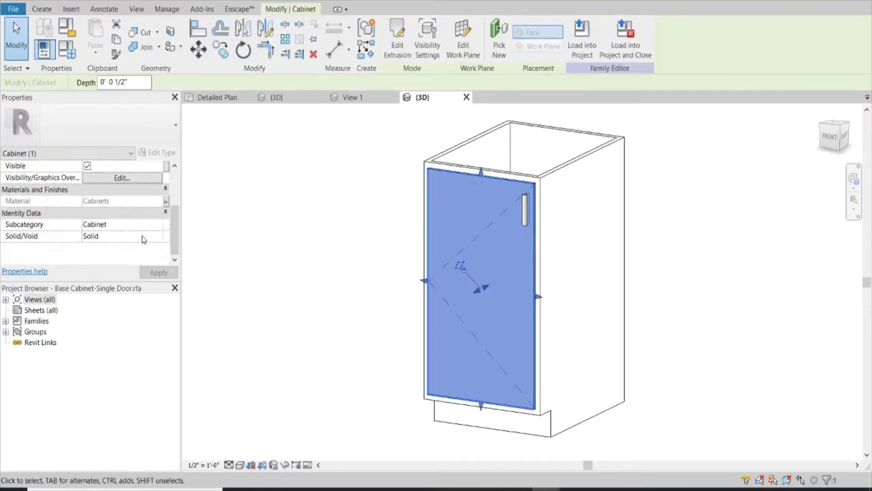
left_click(361, 239)
- Search the Paint tool's materials by name, then cancel and go to Manage
key("p")
key("t")
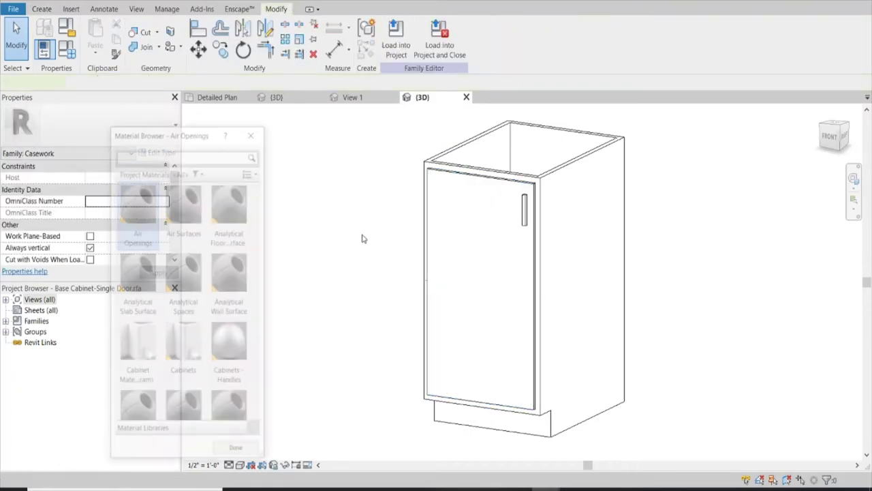
left_click(213, 154)
type("sw")
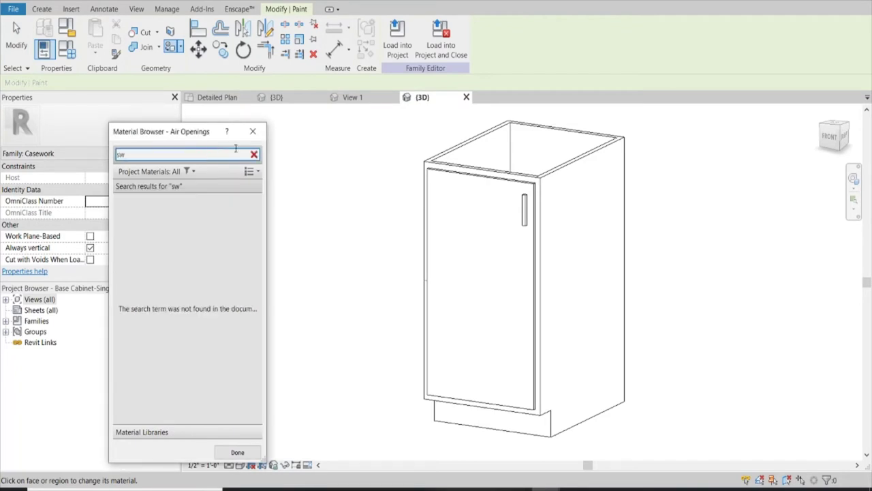
key("Escape")
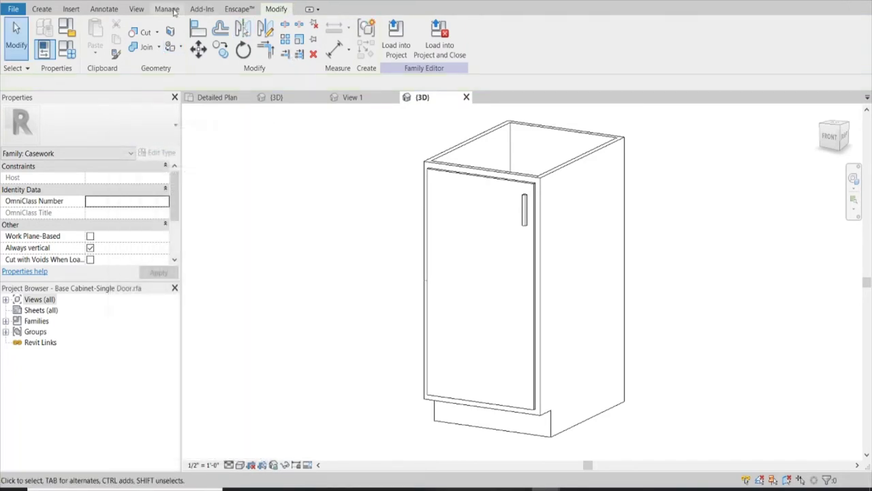
left_click(167, 9)
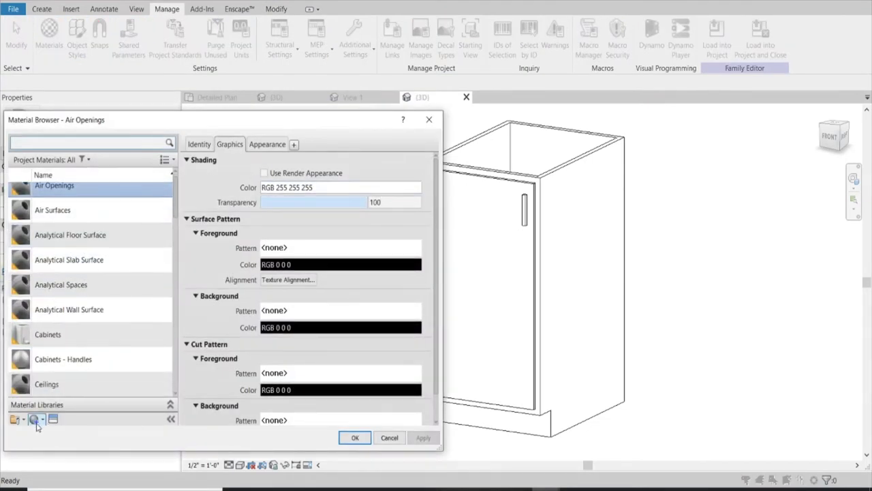
- Create a new material in the Material Browser and rename it SW BLACK
left_click(38, 422)
left_click(68, 434)
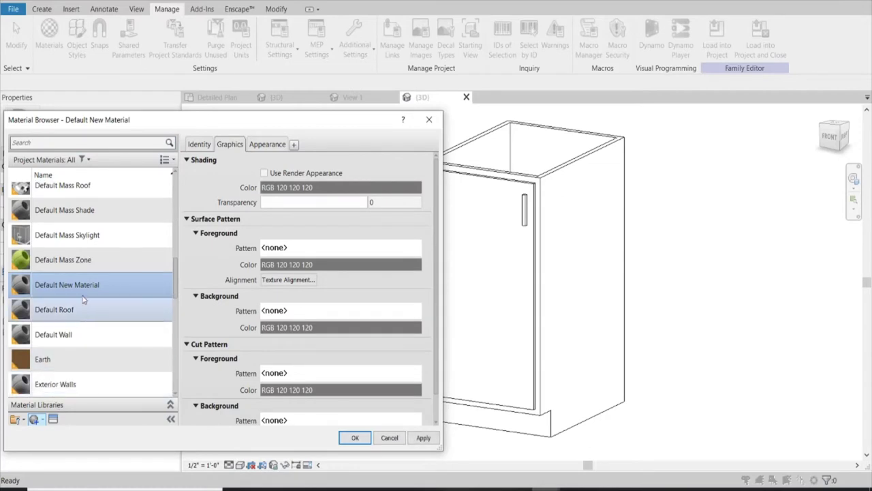
right_click(83, 300)
left_click(120, 304)
type("SW BLACK")
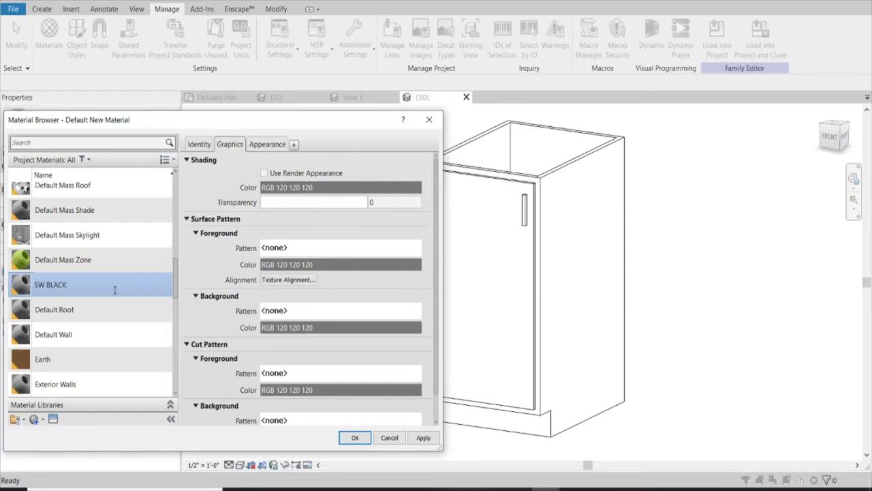
left_click(265, 146)
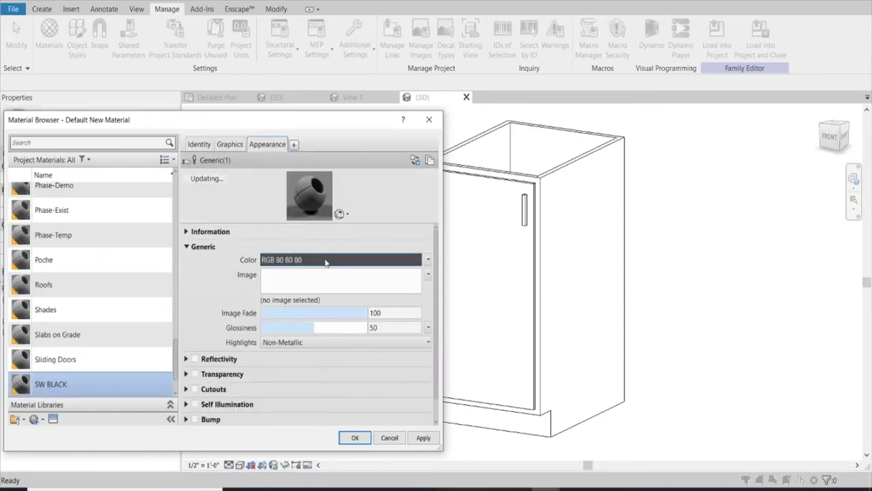
- Set SW BLACK's appearance colour to RGB 47 47 48 and save the material
left_click(326, 260)
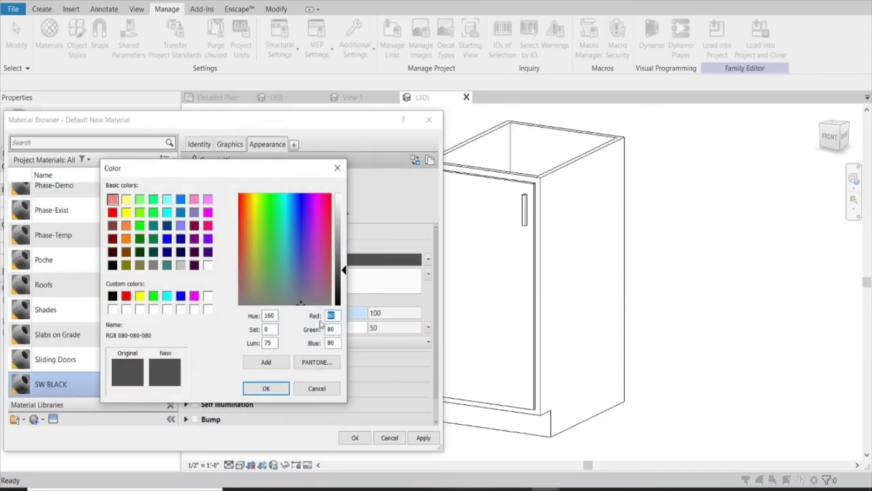
type("47")
key("Tab")
type("47")
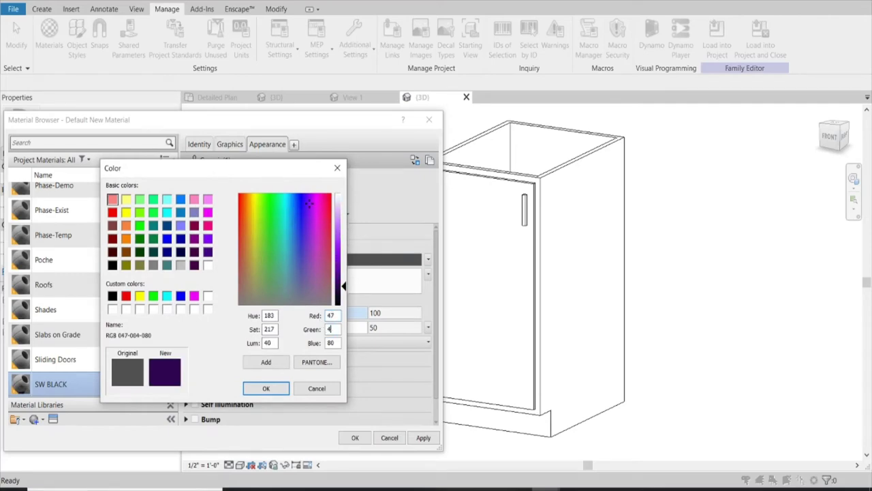
key("Tab")
type("48")
left_click(266, 388)
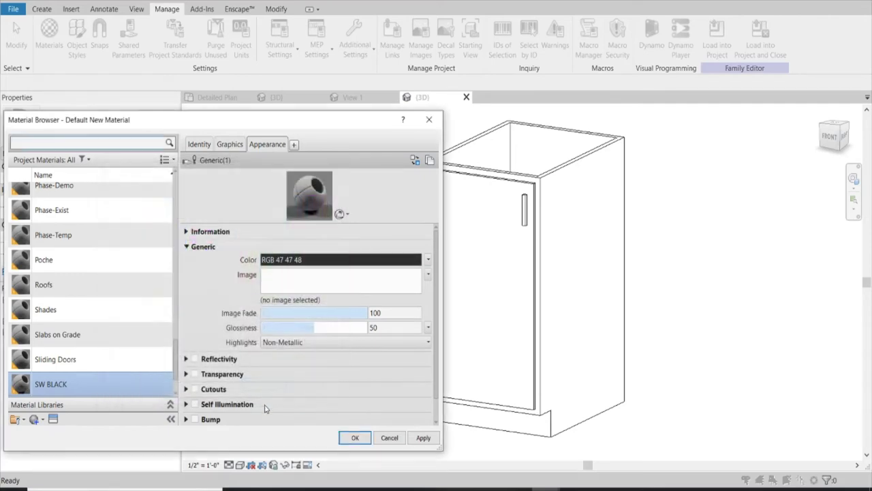
left_click(354, 439)
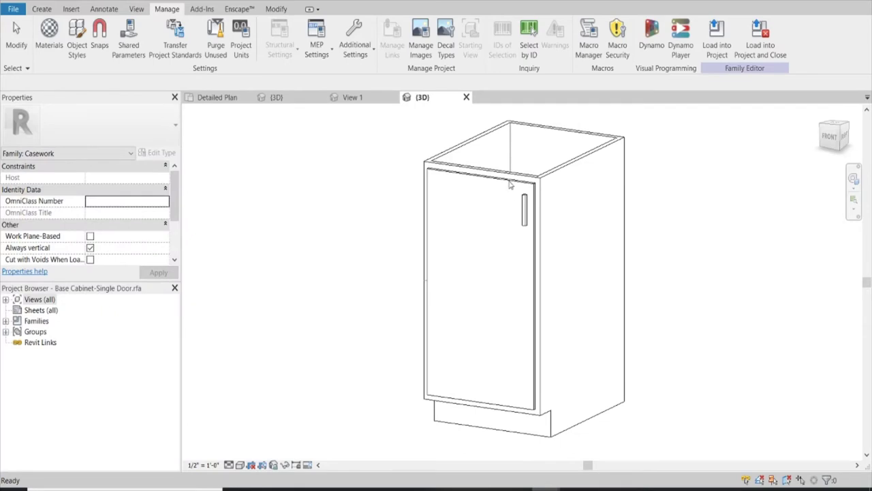
- Using Paint (PT), apply SW BLACK to the cabinet's door and base faces
key("p")
key("t")
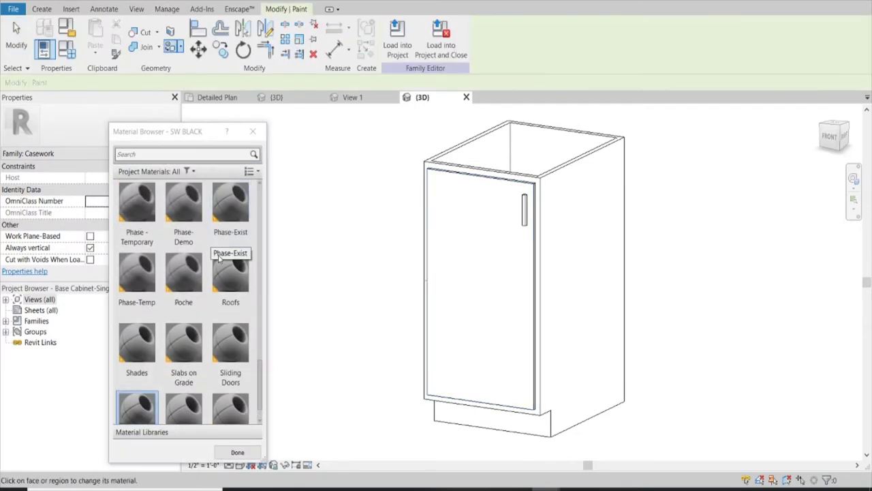
scroll(183, 254, "down", 1)
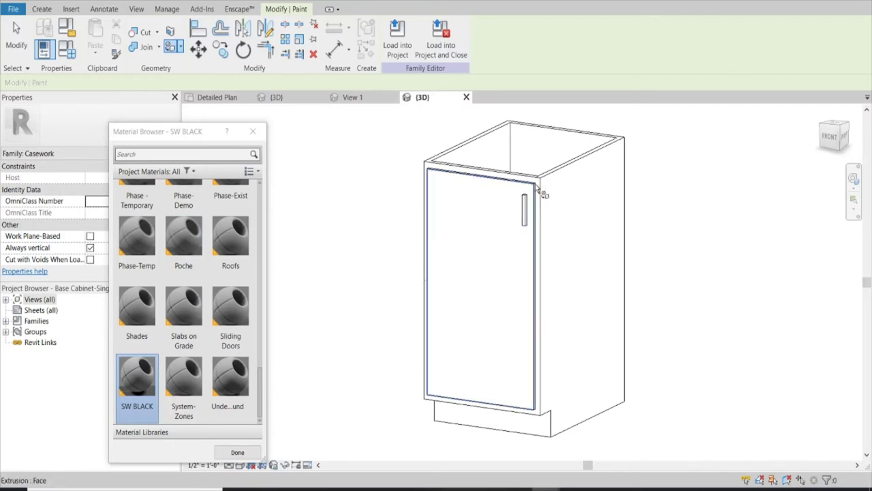
scroll(538, 190, "up", 4)
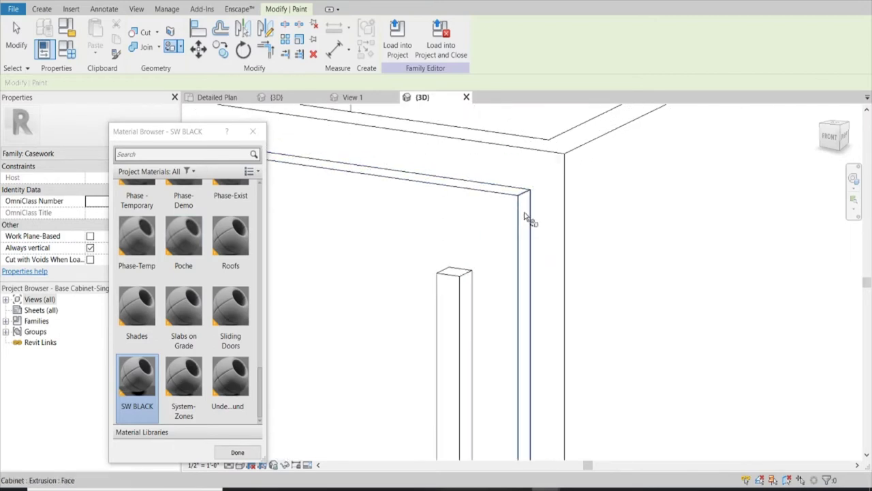
left_click(522, 198)
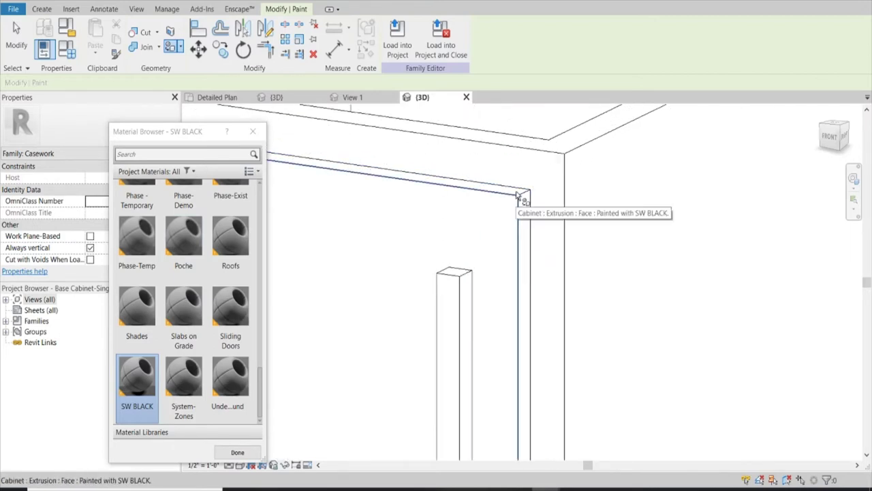
scroll(343, 331, "down", 3)
scroll(657, 373, "down", 3)
scroll(613, 348, "up", 3)
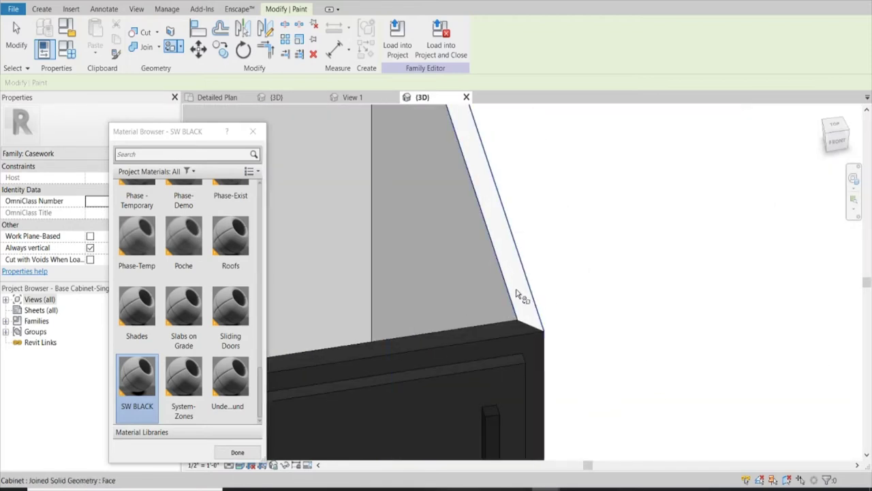
scroll(577, 395, "down", 3)
scroll(409, 205, "up", 2)
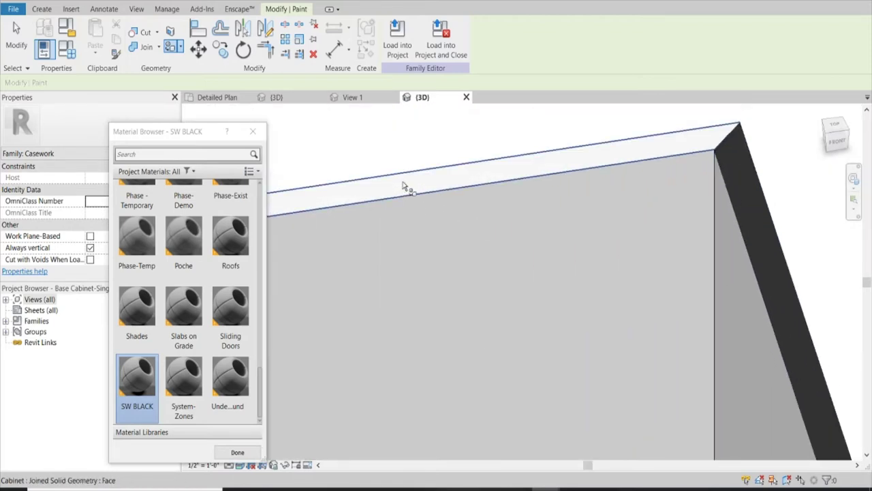
scroll(436, 184, "up", 2)
scroll(450, 205, "down", 5)
scroll(477, 252, "down", 3)
scroll(493, 325, "up", 2)
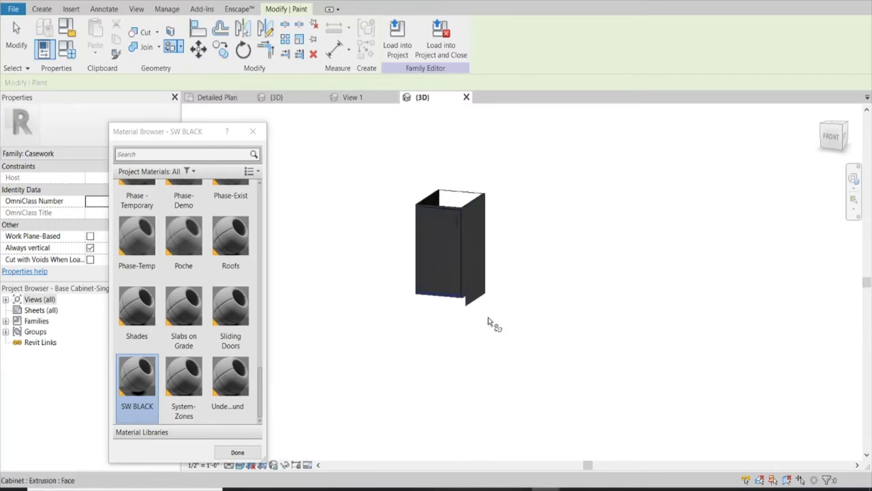
scroll(463, 300, "up", 4)
left_click(485, 305)
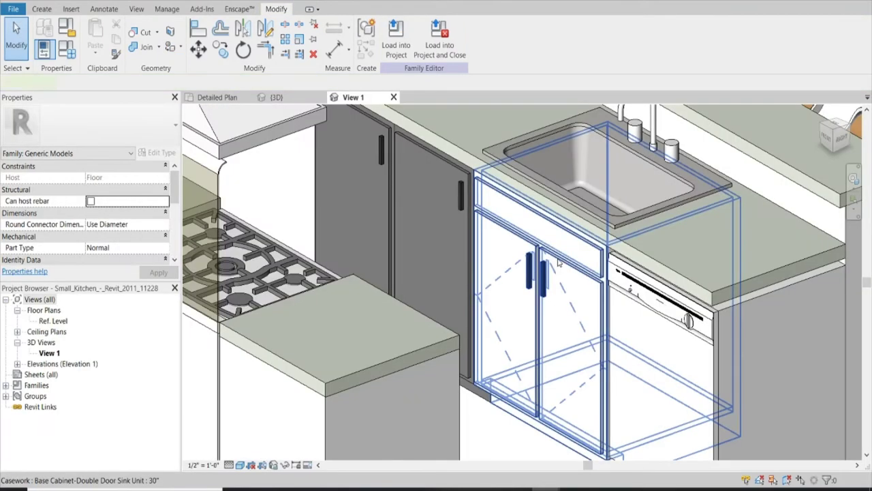
- Open the double-door sink base cabinet family for editing
left_click(557, 261)
scroll(557, 261, "down", 3)
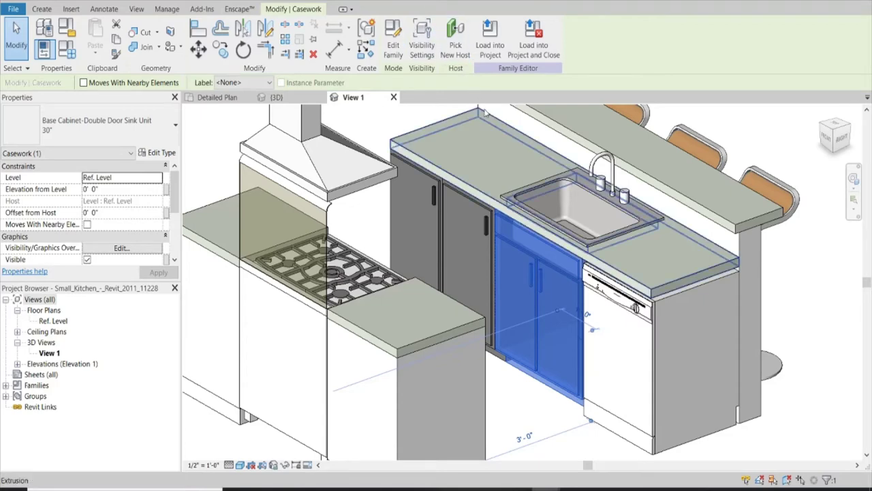
double_click(543, 270)
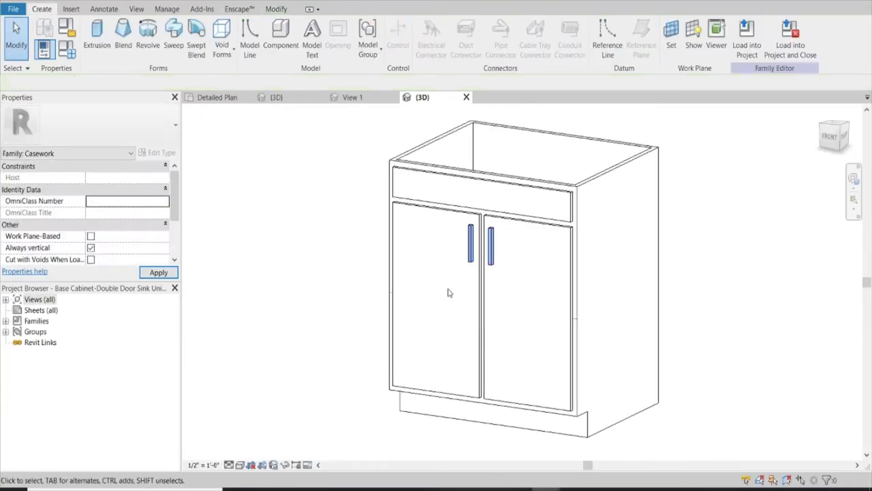
scroll(572, 231, "up", 1)
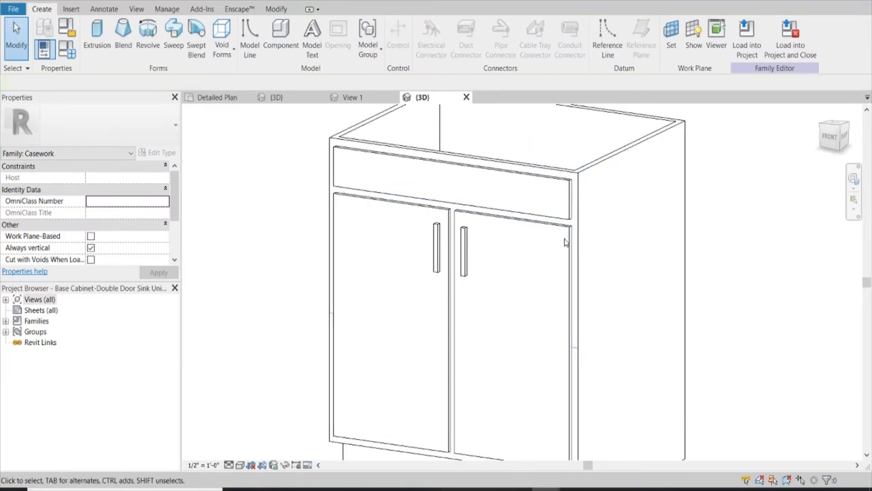
- Search the Paint material list for 'SW', finding no SW BLACK material yet
left_click(571, 231)
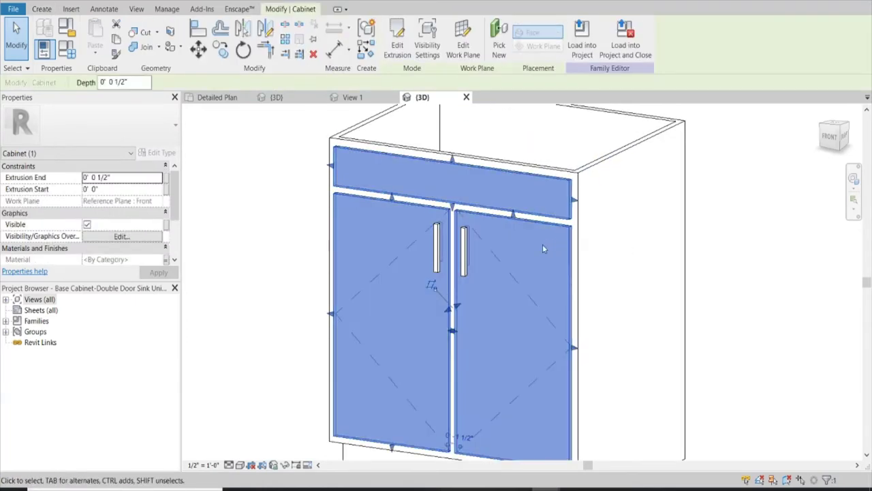
left_click(723, 178)
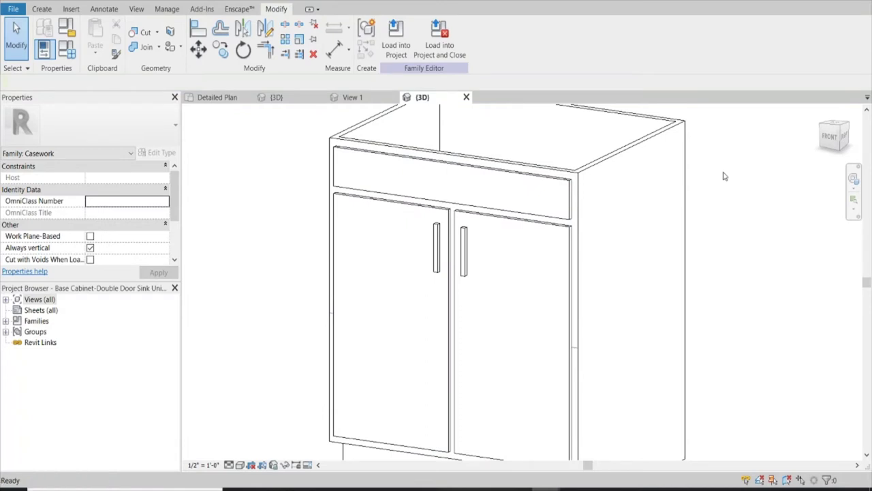
key("p")
key("t")
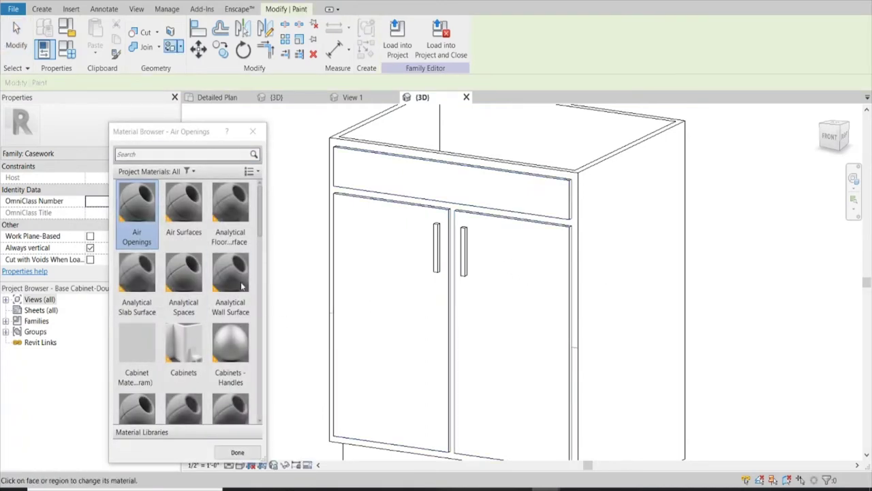
scroll(184, 272, "down", 5)
scroll(198, 259, "down", 3)
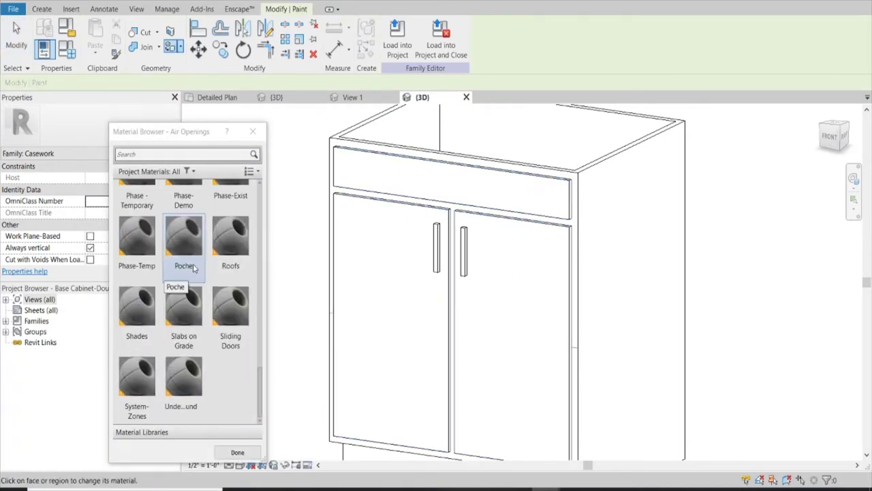
left_click(203, 153)
type("SW")
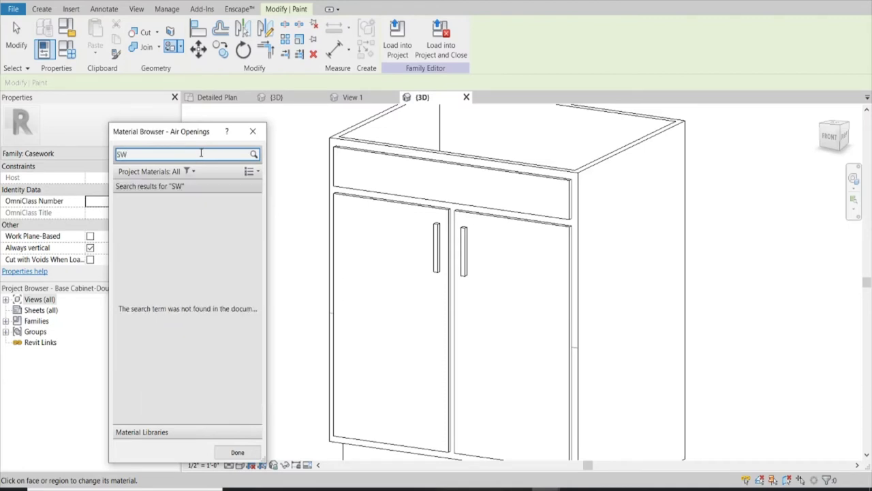
left_click(252, 132)
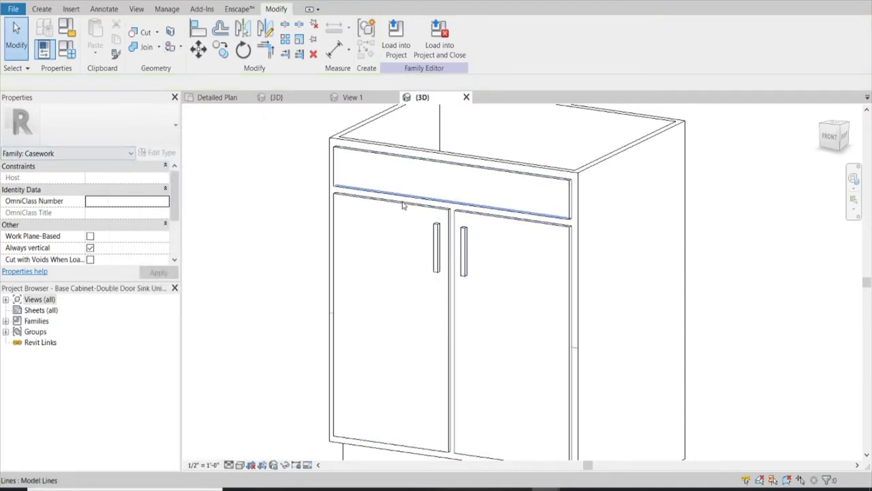
left_click(403, 207)
left_click(249, 195)
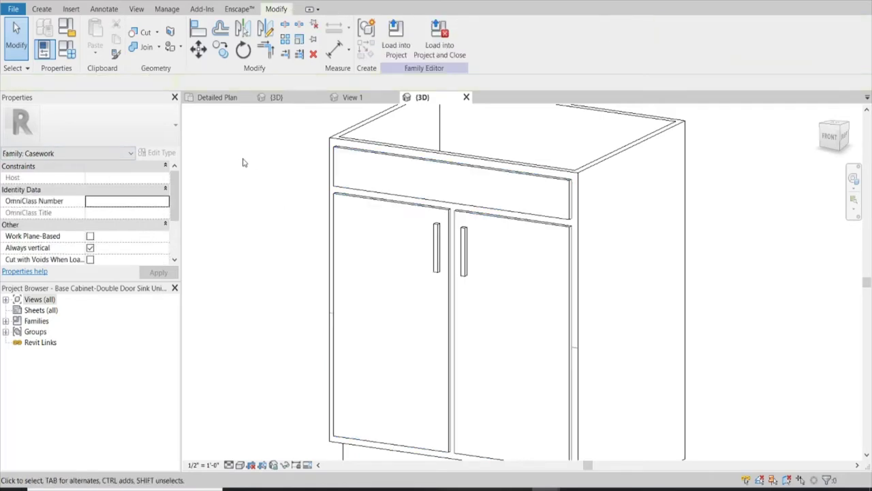
- Create a new material under Manage > Materials and rename it SW BLACK
left_click(167, 9)
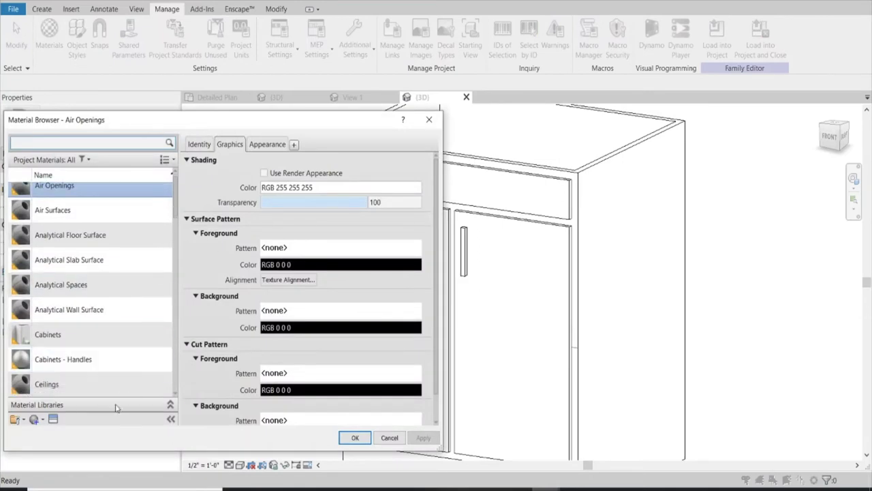
left_click(38, 419)
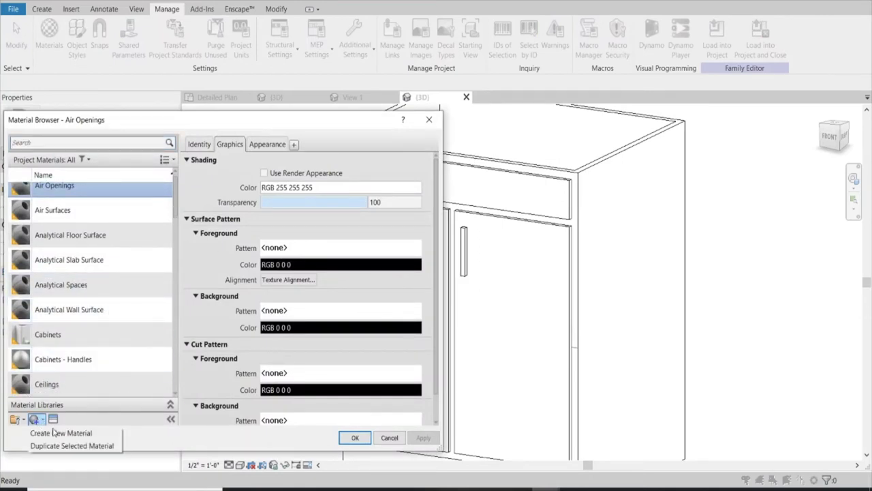
left_click(55, 433)
right_click(101, 285)
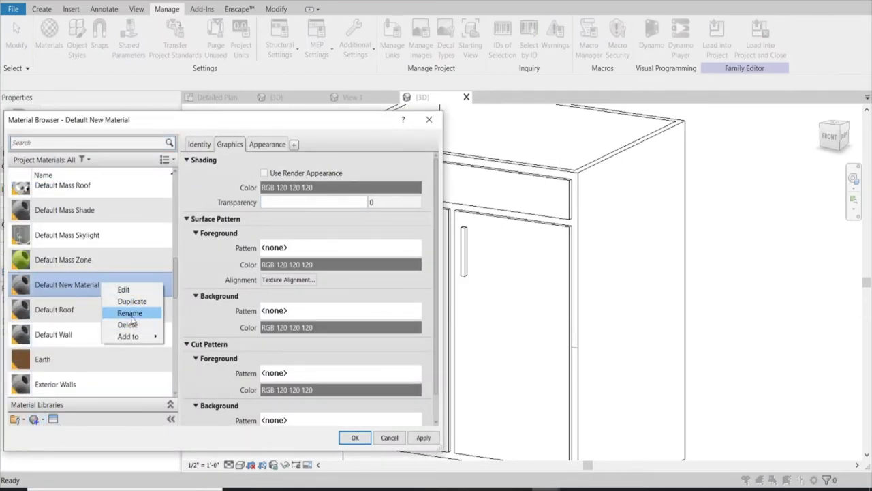
left_click(130, 316)
type("SW BLACK")
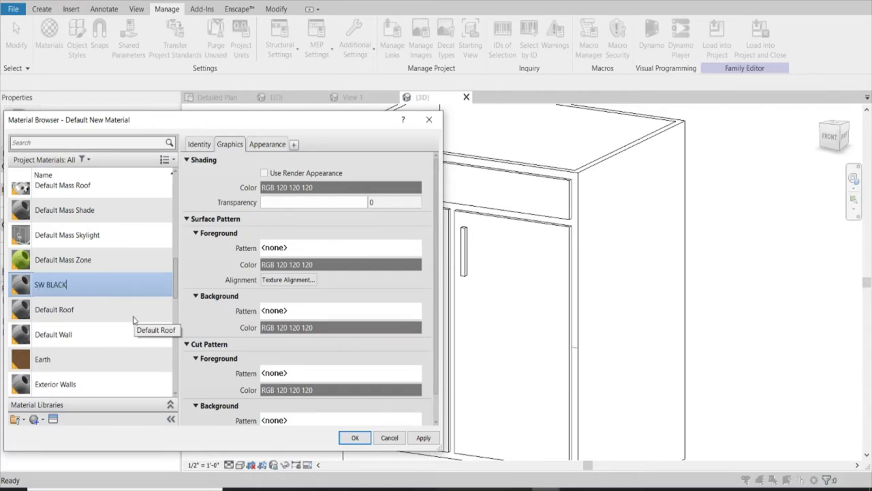
- Start setting the material's appearance colour to RGB 47 47 47
left_click(267, 144)
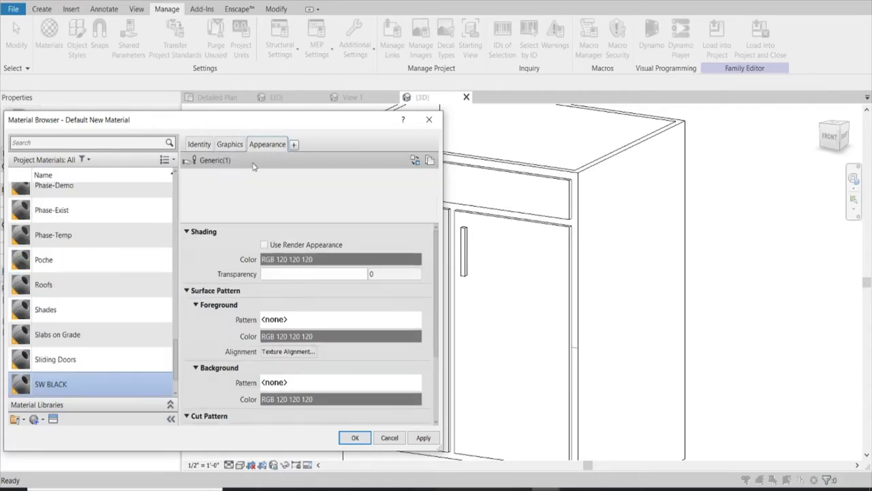
left_click(320, 259)
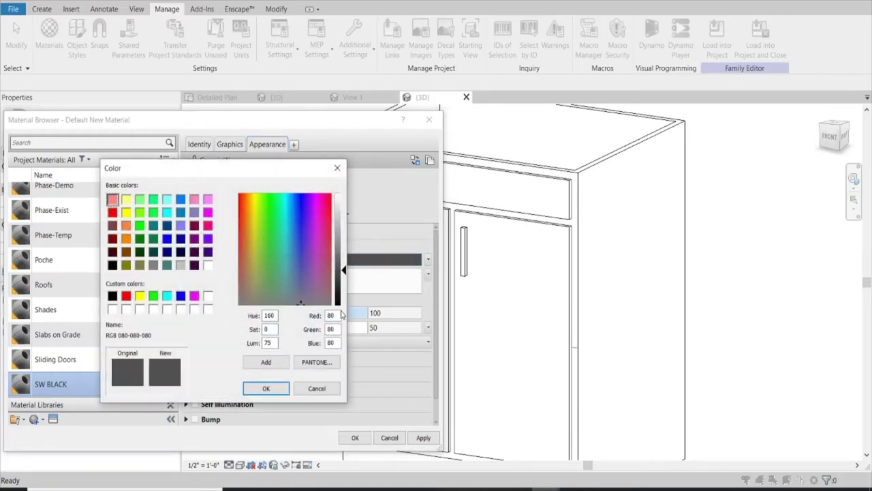
left_click(285, 275)
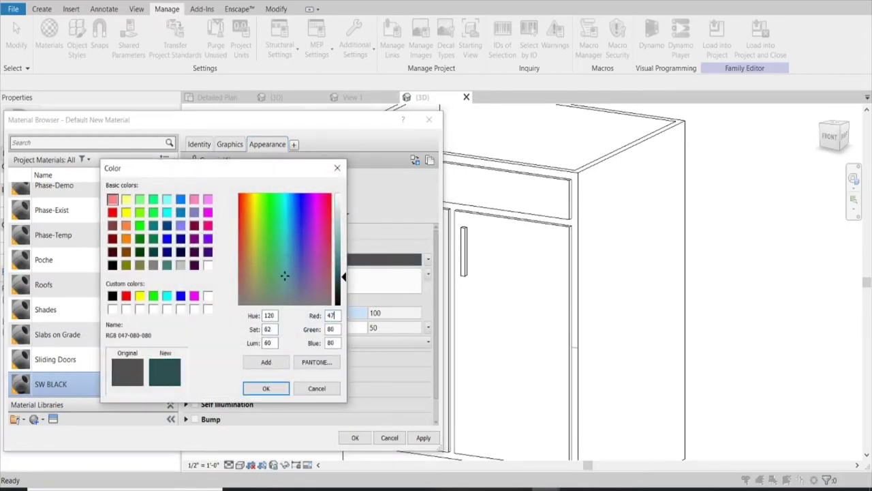
type("47")
key("Tab")
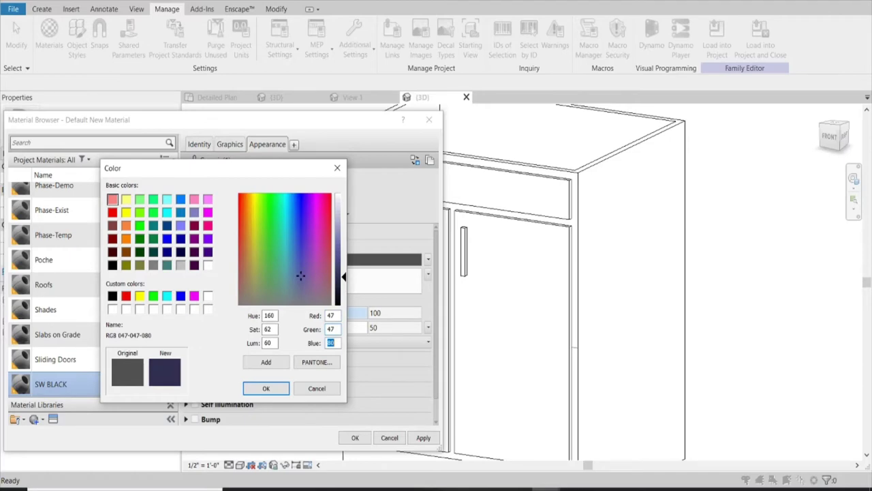
- Finish the 47 colour value, then paint the grey edge and drawer-top strips SW BLACK
type("47")
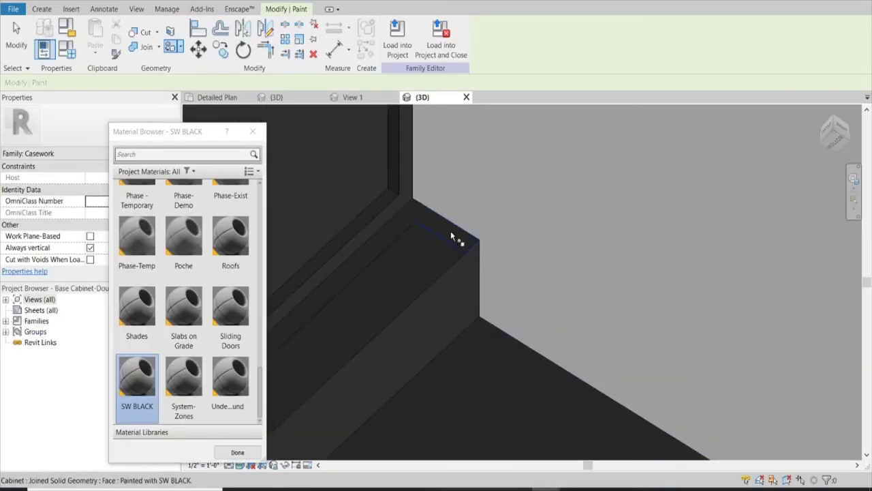
scroll(591, 381, "down", 10)
scroll(625, 277, "up", 5)
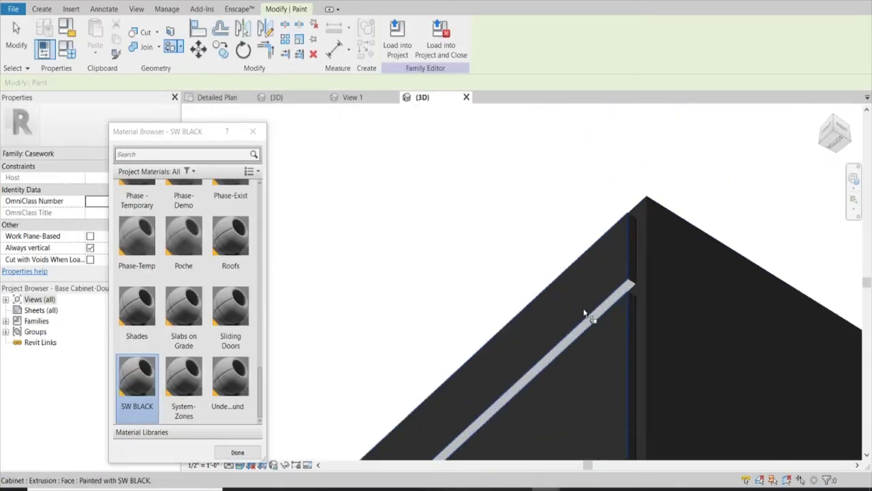
scroll(625, 277, "up", 5)
left_click(632, 256)
scroll(632, 256, "down", 6)
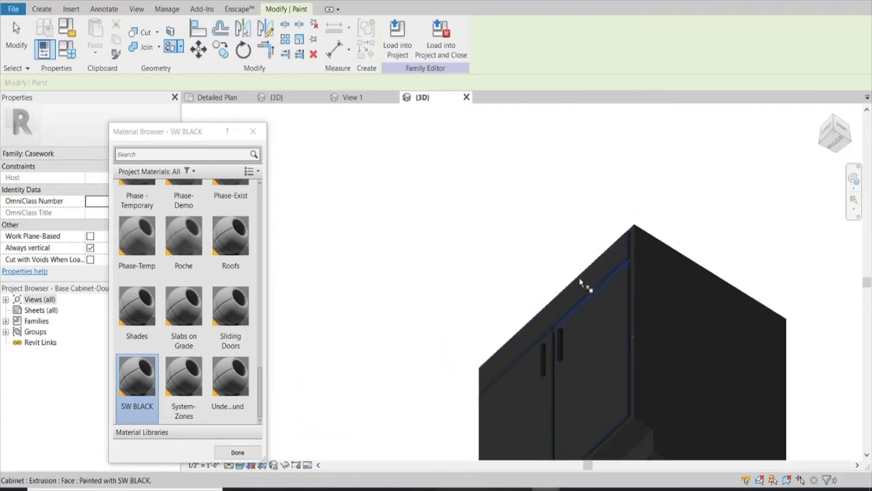
mouse_move(632, 259)
middle_mouse_down("shift")
mouse_move(595, 438)
mouse_move(668, 426)
middle_mouse_up("shift")
scroll(667, 426, "up", 3)
scroll(658, 412, "up", 3)
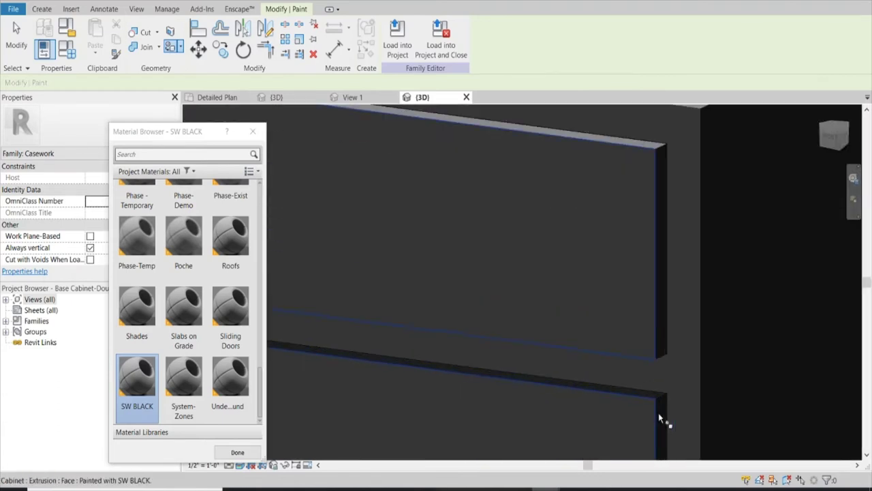
scroll(628, 225, "down", 2)
scroll(626, 432, "up", 2)
scroll(686, 402, "up", 2)
scroll(709, 388, "up", 1)
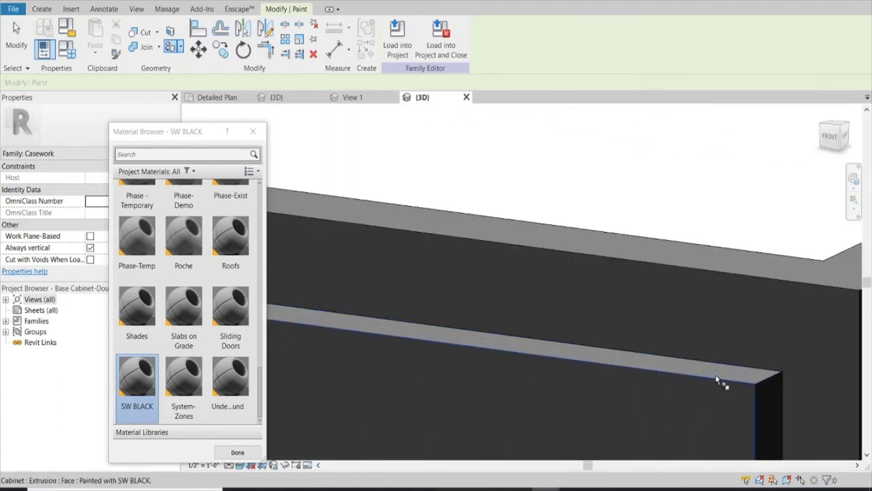
left_click(715, 375)
- Paint the cabinet's right end face SW BLACK and orbit to check the whole cabinet
scroll(724, 375, "down", 2)
scroll(627, 357, "up", 1)
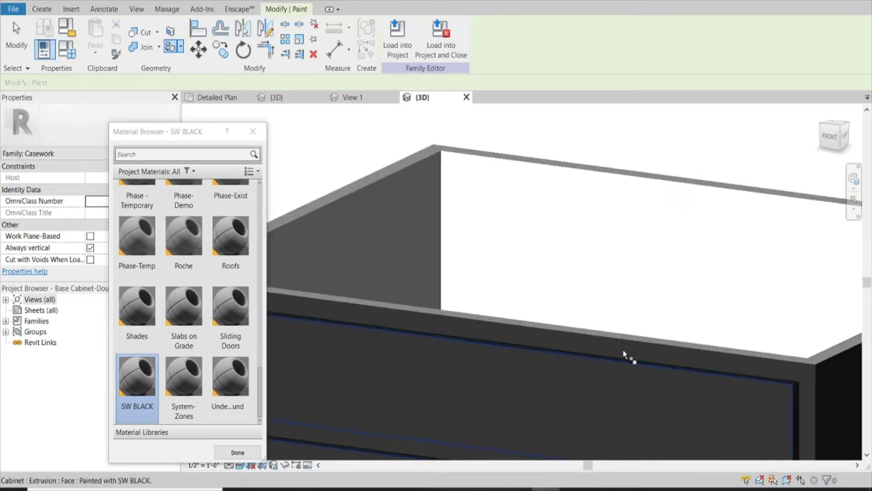
scroll(825, 358, "up", 1)
left_click(821, 357)
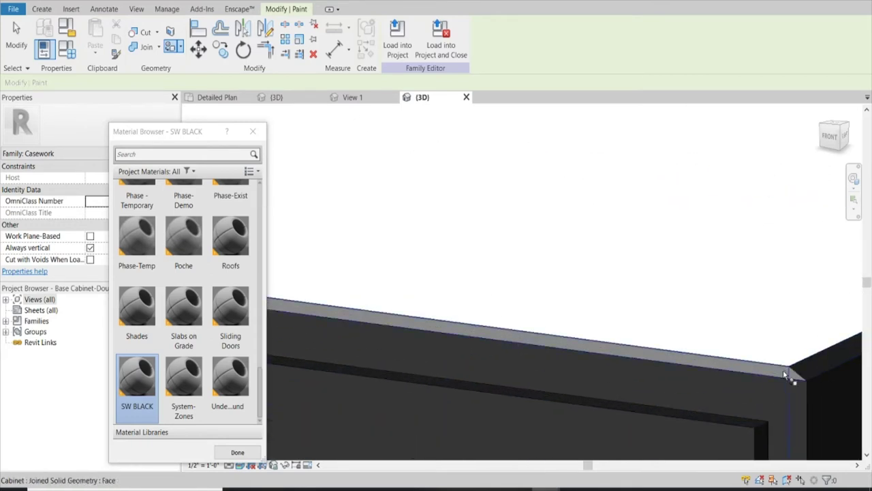
scroll(751, 369, "down", 3)
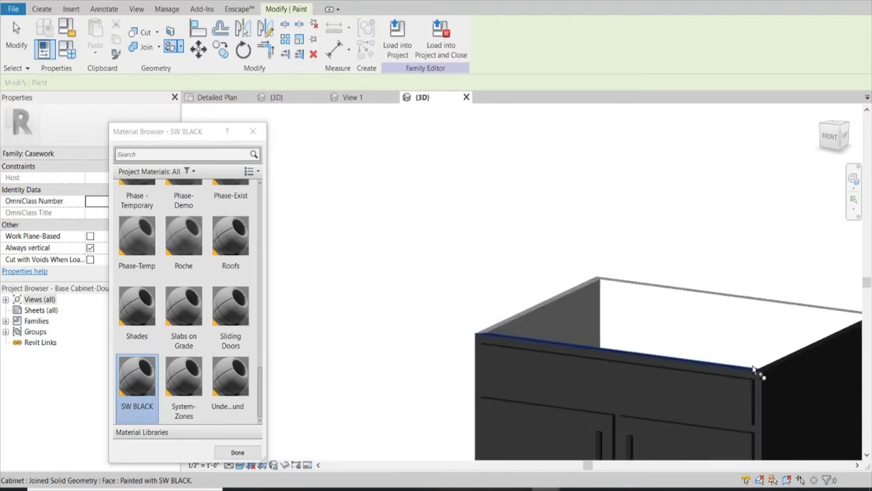
scroll(627, 331, "up", 2)
scroll(573, 375, "up", 2)
scroll(576, 358, "up", 2)
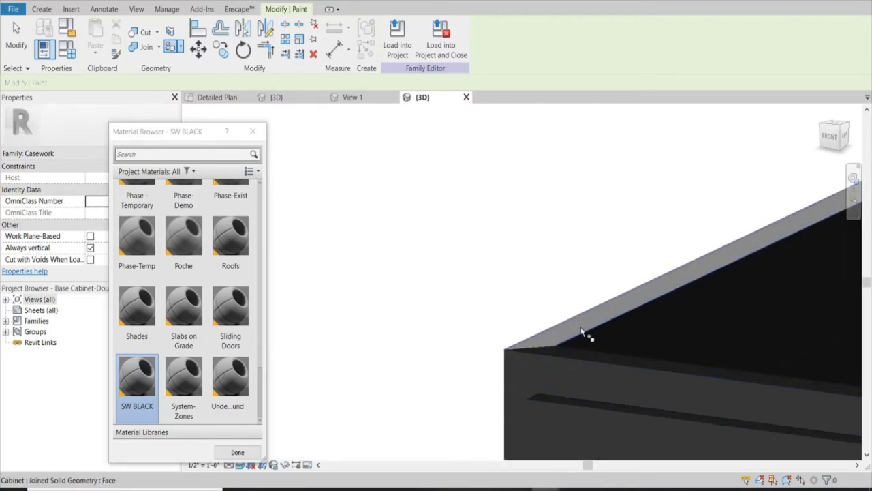
scroll(545, 334, "down", 3)
scroll(648, 327, "up", 3)
middle_click_drag(709, 340, 578, 347, "shift")
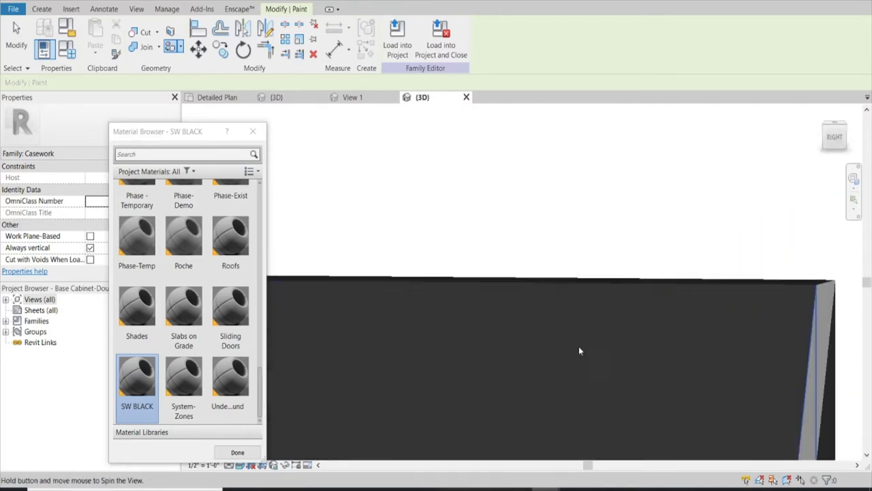
scroll(721, 324, "down", 2)
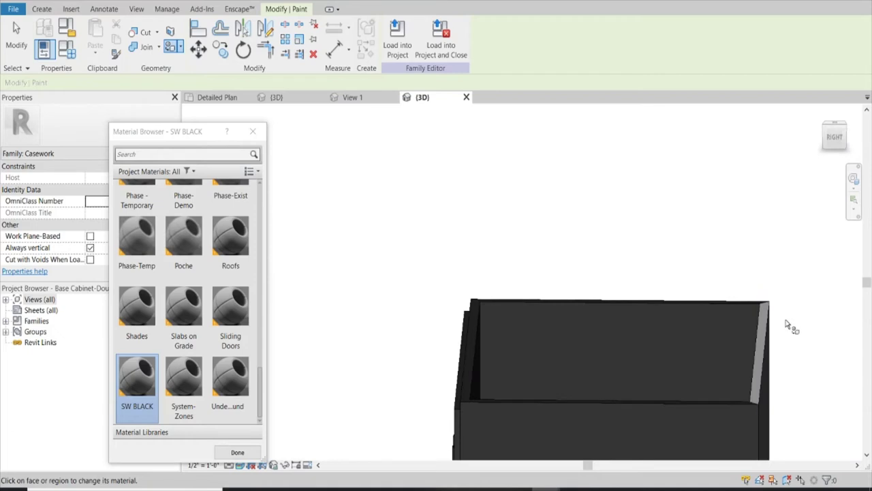
scroll(784, 325, "up", 1)
scroll(743, 325, "up", 2)
scroll(696, 388, "down", 3)
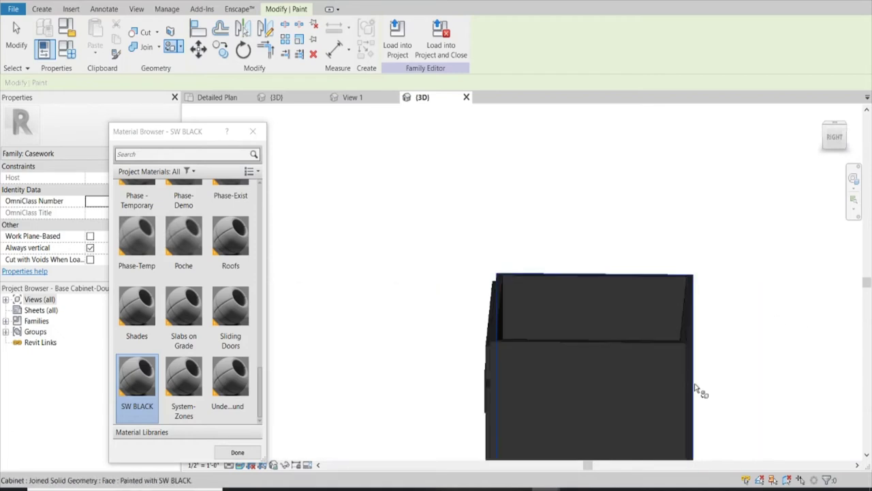
mouse_move(697, 389)
middle_mouse_down("shift")
mouse_move(619, 294)
mouse_move(775, 377)
middle_mouse_up("shift")
scroll(619, 350, "down", 3)
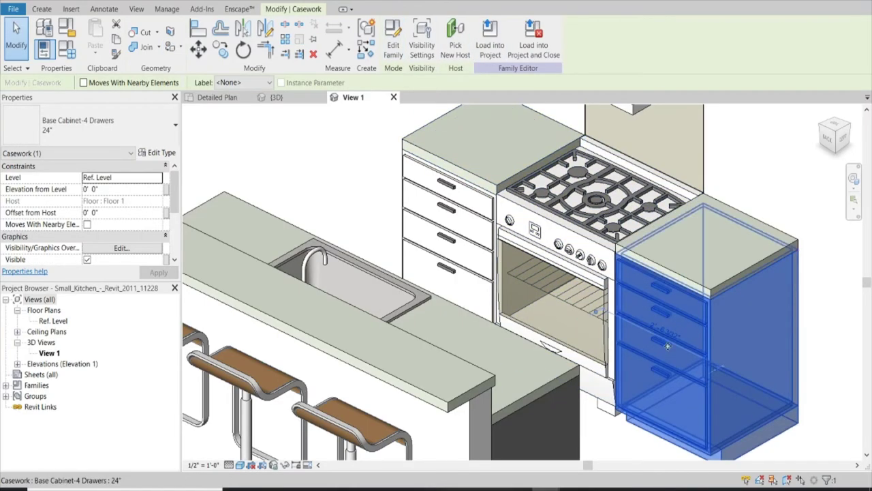
- Paint the Base Cabinet-4 Drawers family SW BLACK and reload it, overwriting the existing version
double_click(669, 351)
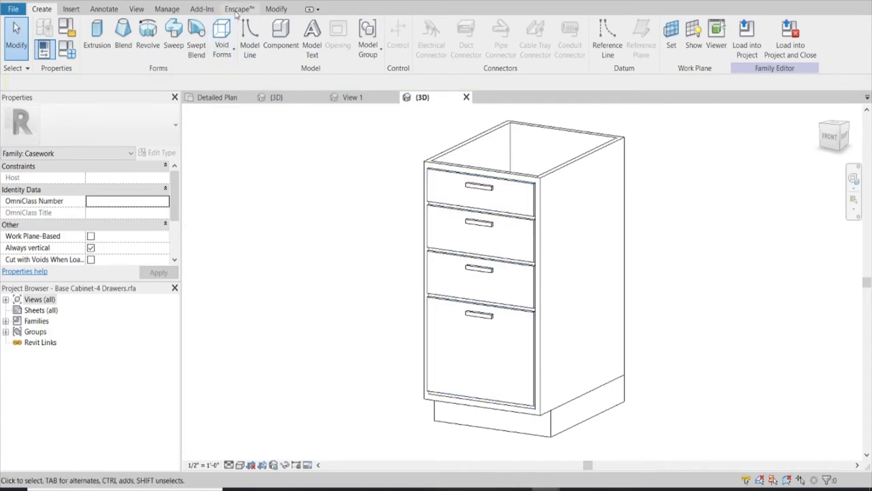
left_click(167, 9)
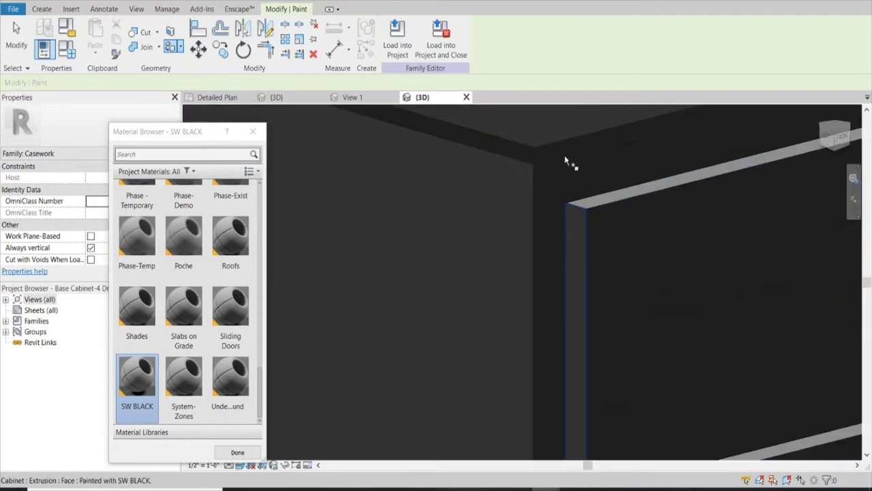
scroll(565, 197, "down", 5)
scroll(570, 205, "up", 5)
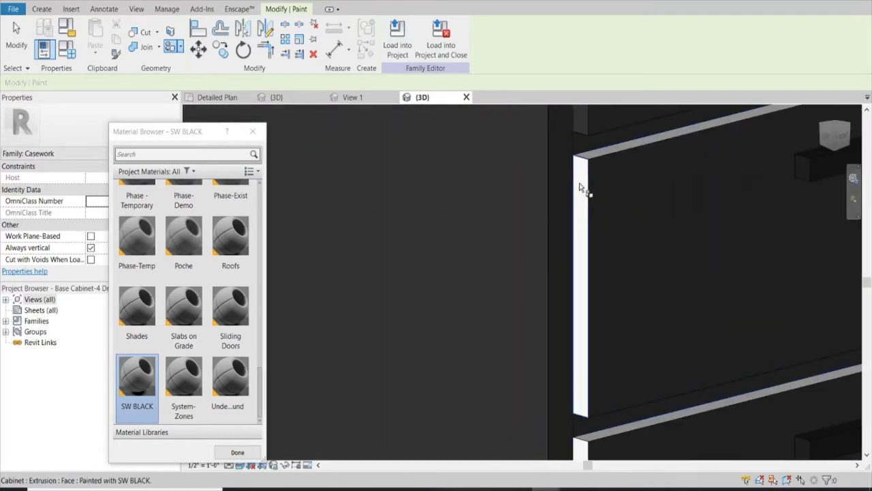
scroll(584, 190, "down", 5)
scroll(591, 204, "up", 5)
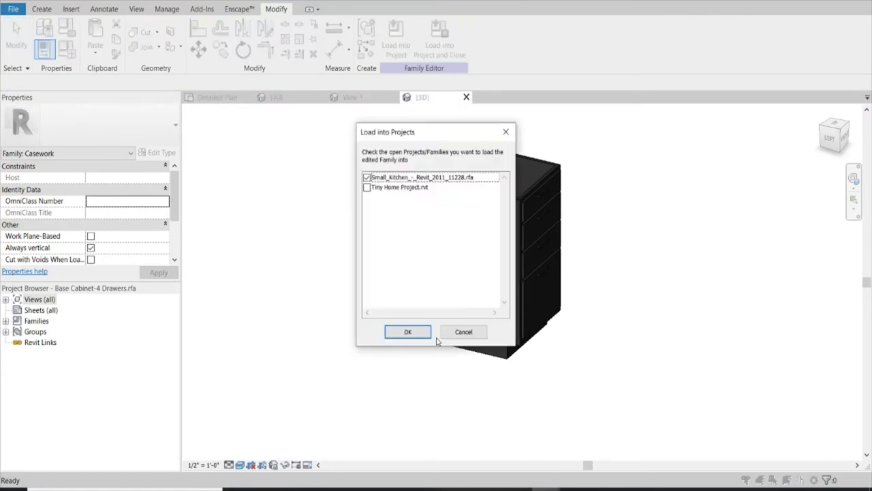
left_click(425, 332)
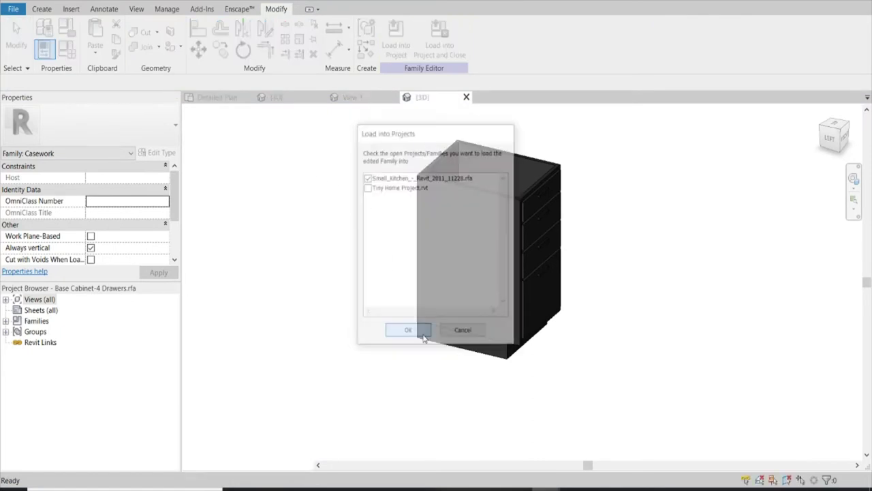
left_click(465, 252)
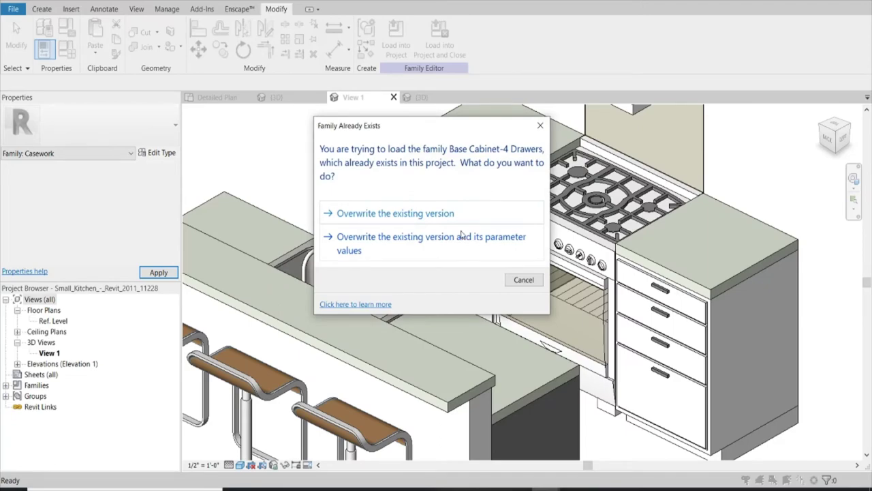
left_click(455, 240)
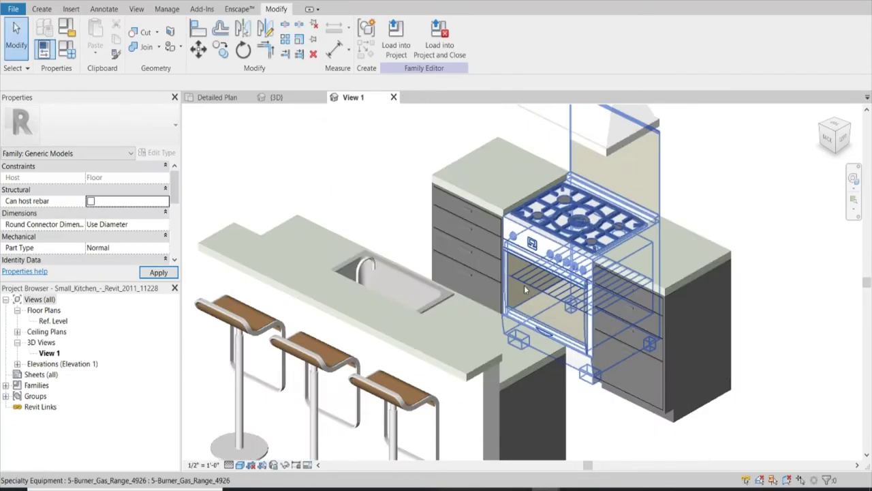
- Start Paint with PT and choose SW Black in the Material Browser
mouse_move(524, 285)
middle_mouse_down("shift")
mouse_move(840, 225)
mouse_move(824, 279)
mouse_move(499, 266)
mouse_move(429, 244)
mouse_move(481, 282)
mouse_move(443, 320)
middle_mouse_up("shift")
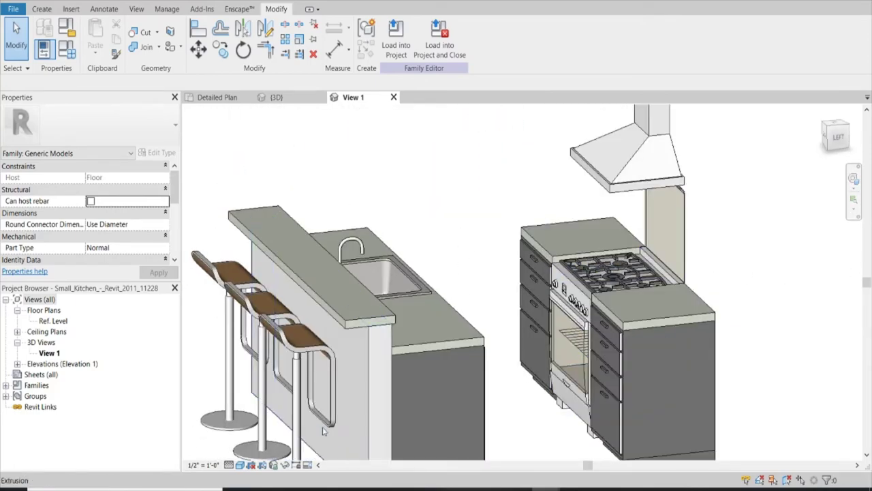
left_click(373, 372)
left_click(466, 184)
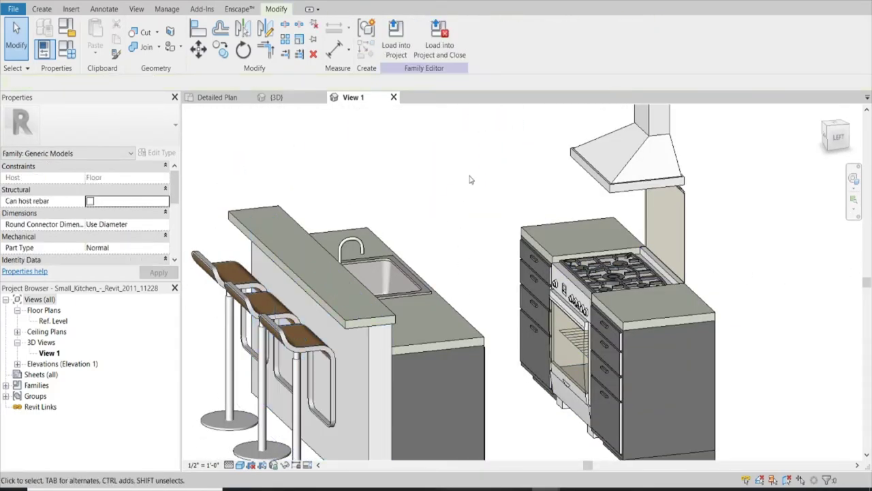
scroll(469, 180, "down", 1)
scroll(470, 180, "down", 1)
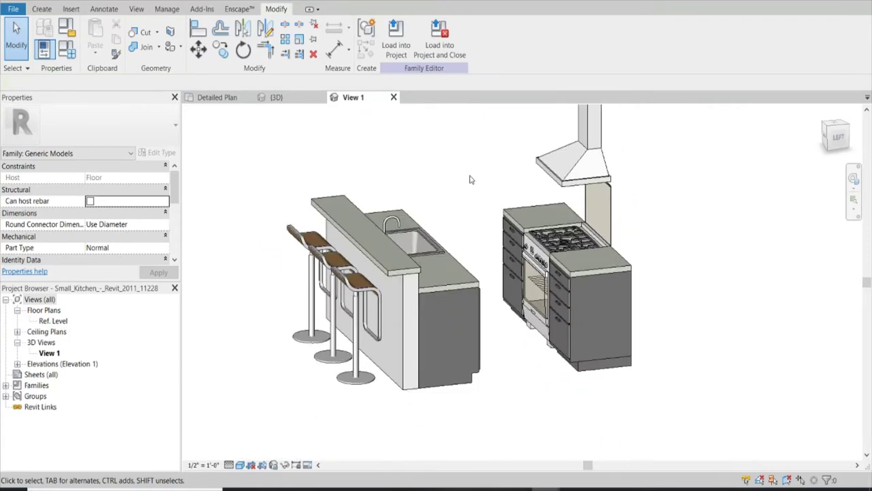
key("p")
key("t")
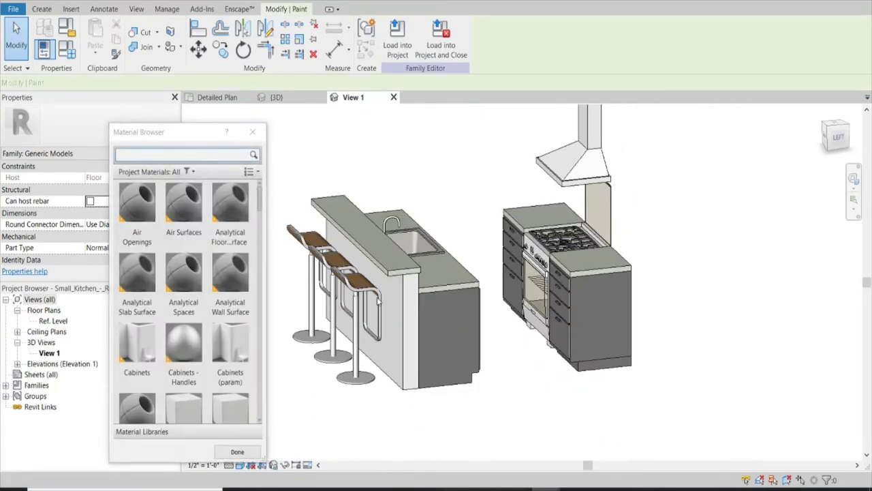
scroll(205, 340, "down", 5)
scroll(197, 361, "down", 5)
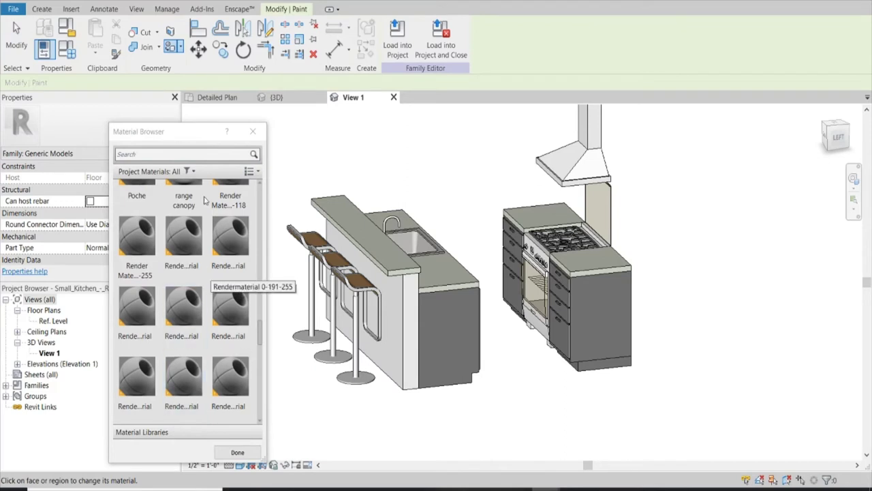
scroll(197, 359, "up", 1)
left_click(185, 155)
type("SW")
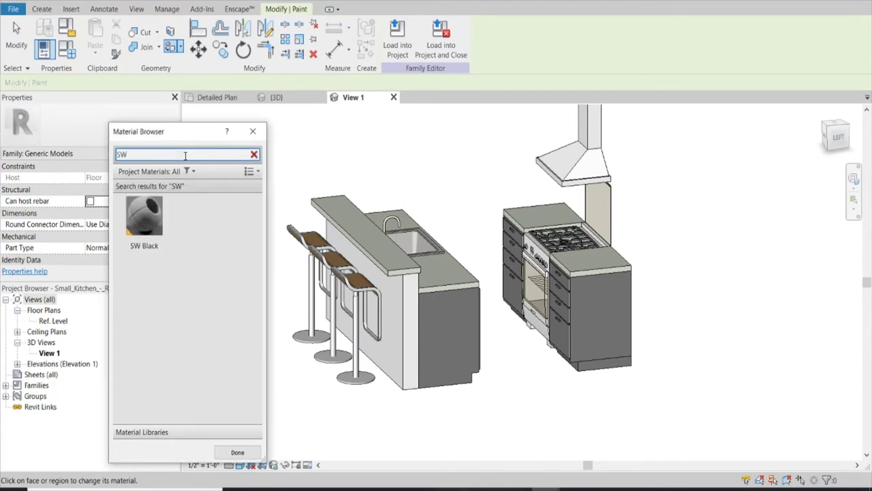
left_click(144, 218)
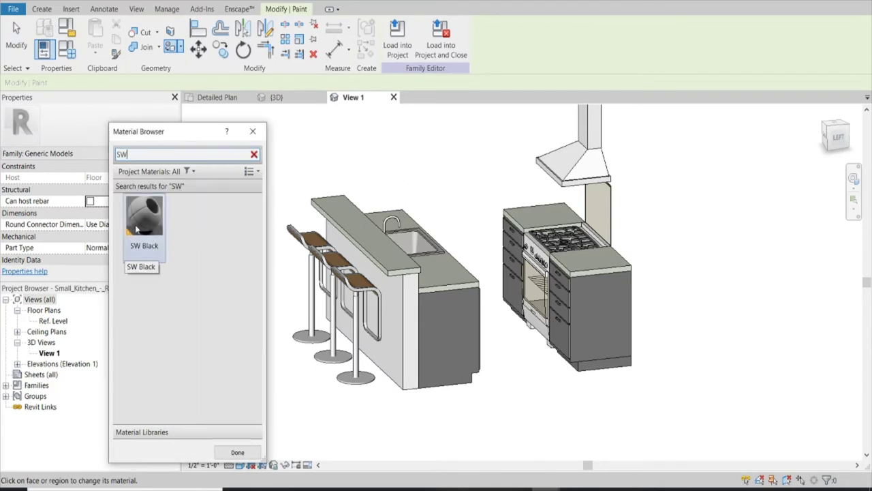
- Paint the island's raised bar side face and end panel SW Black
left_click(396, 313)
scroll(391, 292, "up", 3)
scroll(423, 282, "down", 3)
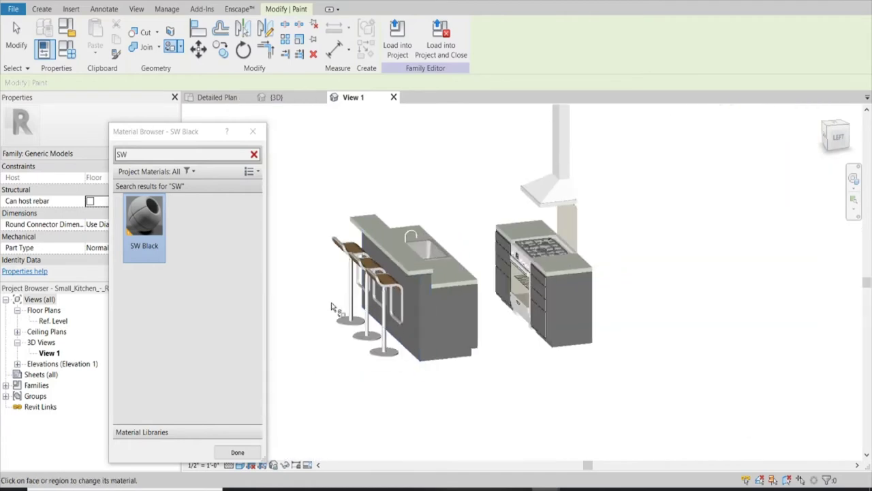
middle_click_drag(423, 282, 574, 276, "shift")
scroll(515, 272, "up", 3)
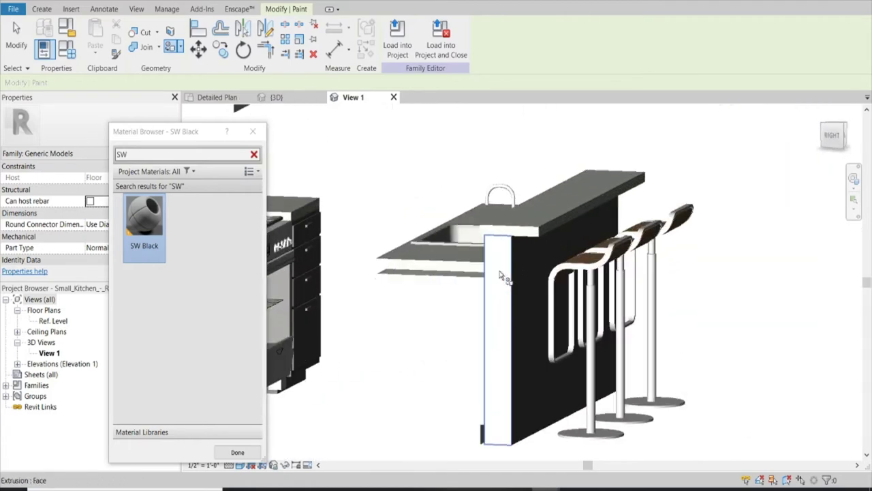
left_click(504, 273)
scroll(477, 259, "down", 3)
mouse_move(462, 251)
middle_mouse_down("shift")
mouse_move(372, 344)
mouse_move(317, 344)
middle_mouse_up("shift")
- Close the Material Browser, exit painting, and review the island from the back-left
left_click(237, 452)
key("Escape")
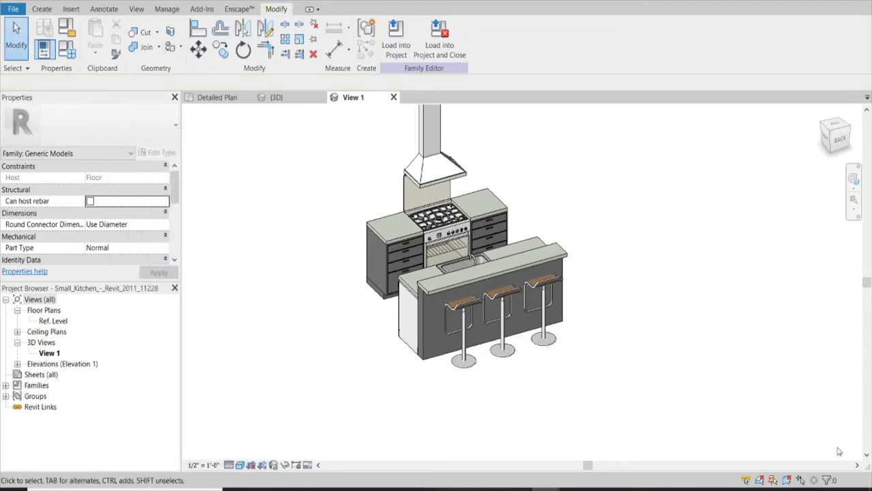
middle_click_drag(672, 270, 470, 183, "shift")
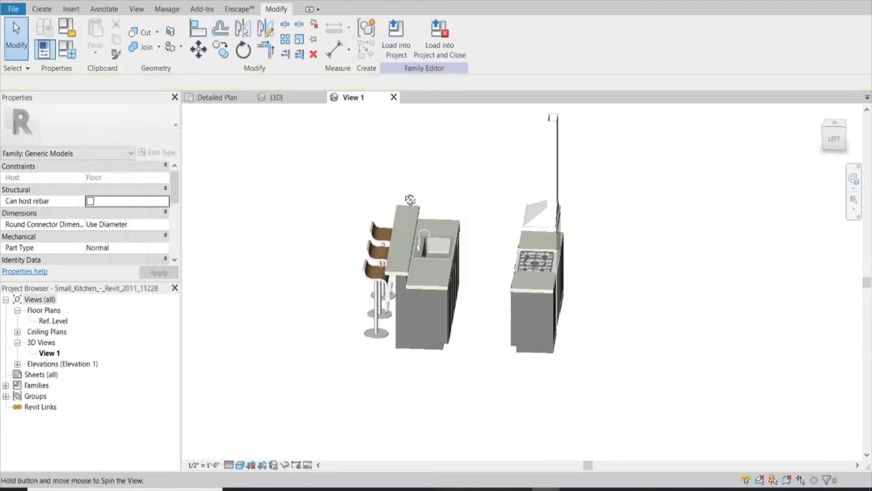
middle_click_drag(358, 208, 443, 262, "shift")
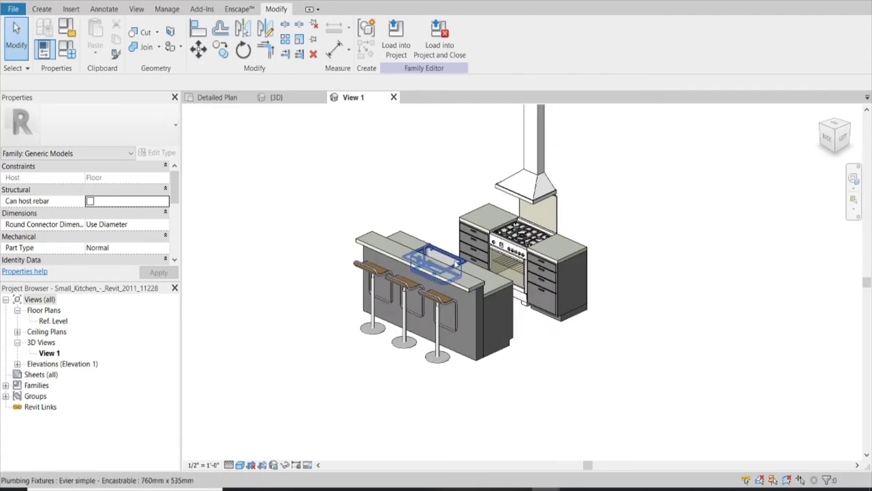
scroll(475, 254, "up", 3)
scroll(475, 255, "down", 3)
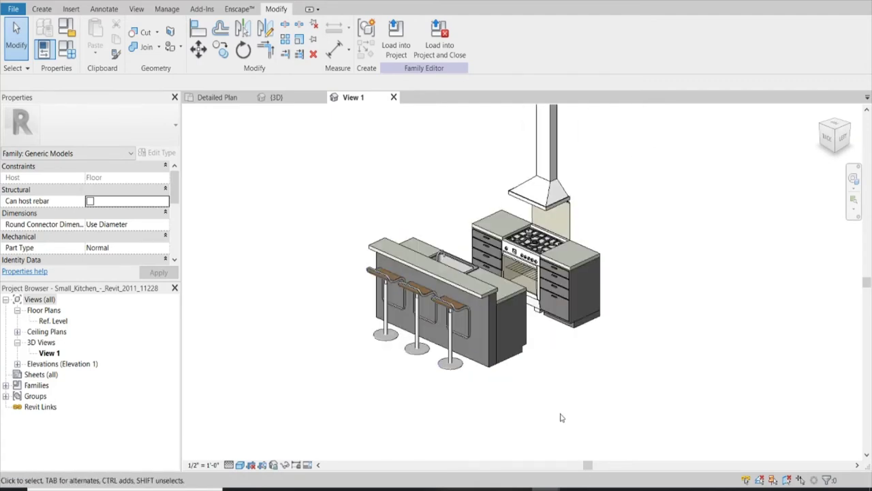
- Load the kitchen family into Tiny Home Project, overwriting the existing version and parameter values
left_click(435, 30)
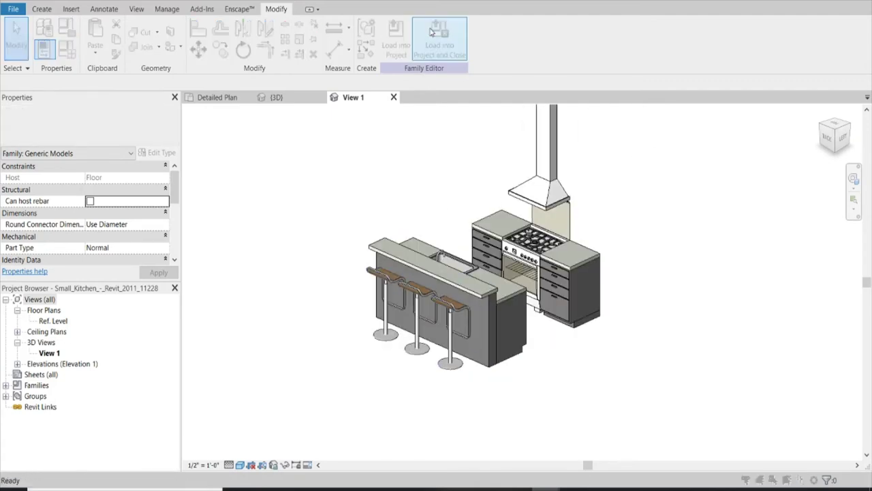
left_click(463, 251)
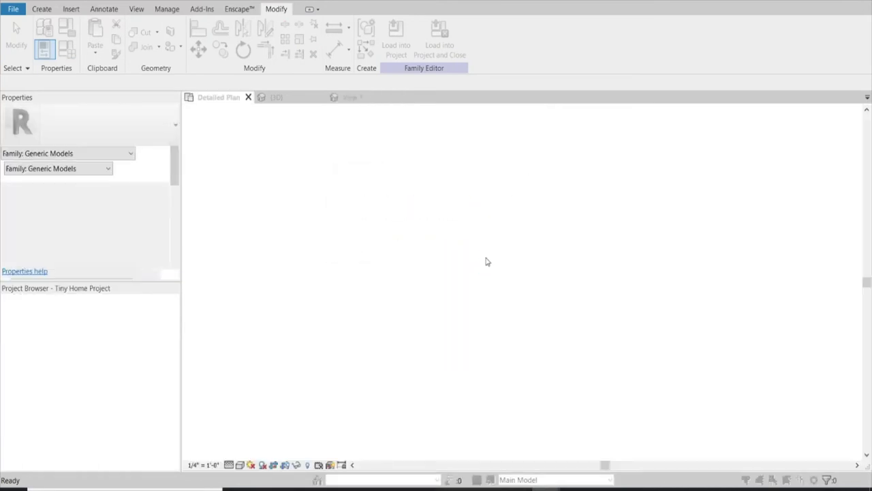
left_click(443, 238)
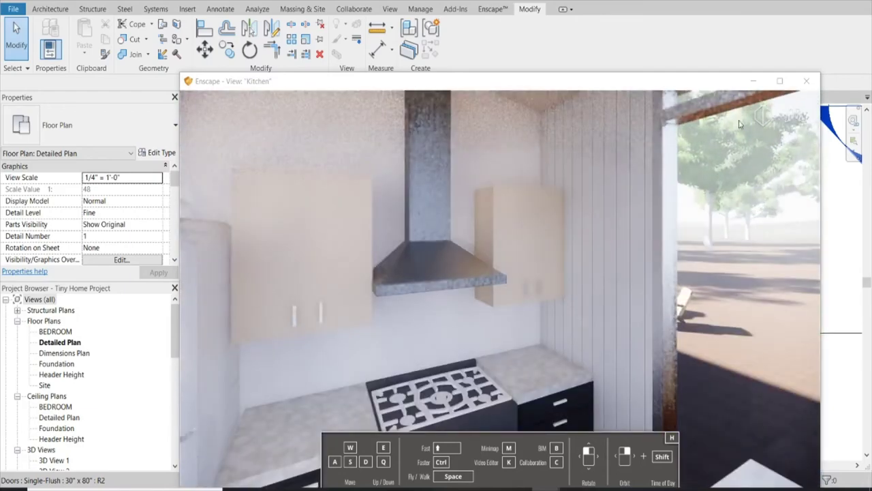
- Open the Section 1 view and bring up Type Properties for the left wall cabinet
left_click(752, 81)
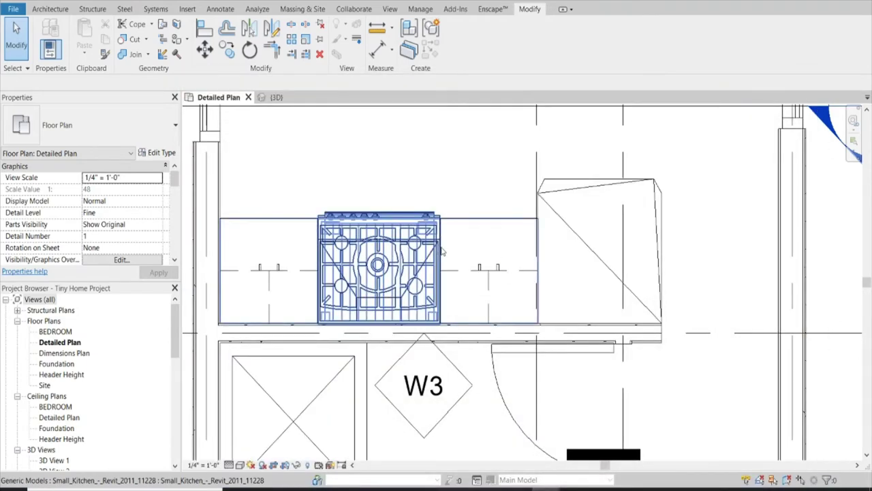
scroll(787, 204, "down", 3)
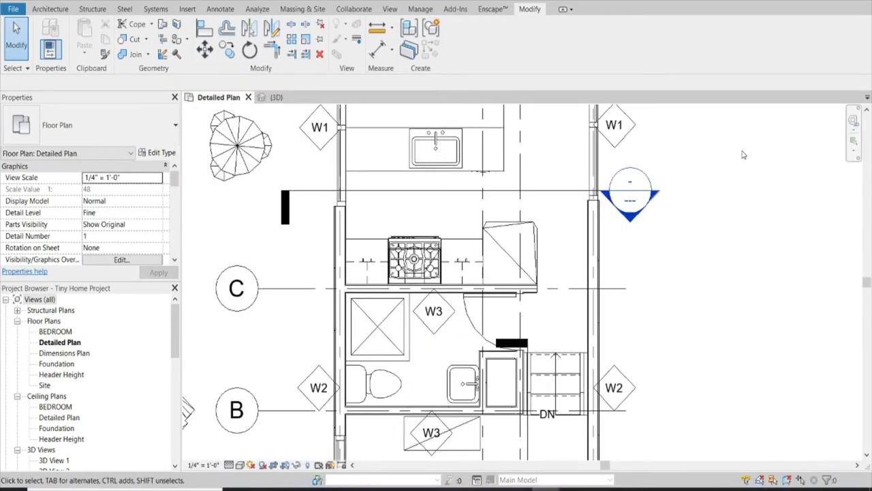
double_click(631, 224)
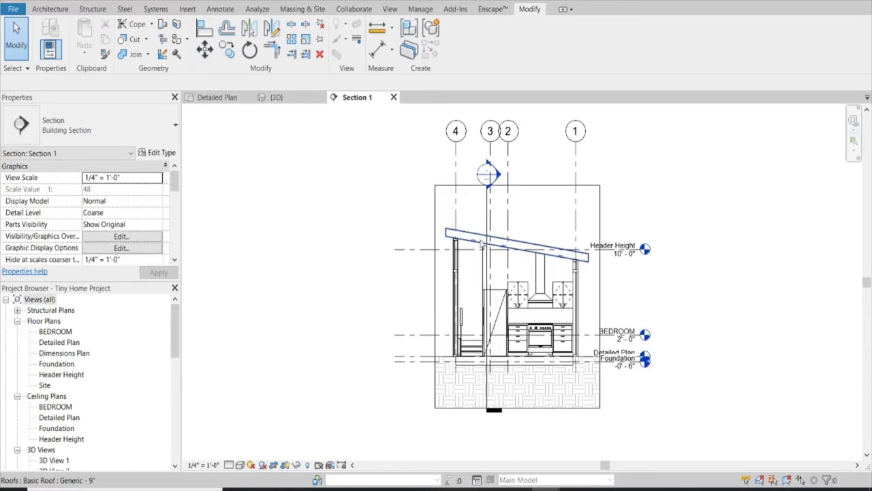
scroll(525, 293, "up", 3)
left_click(511, 215)
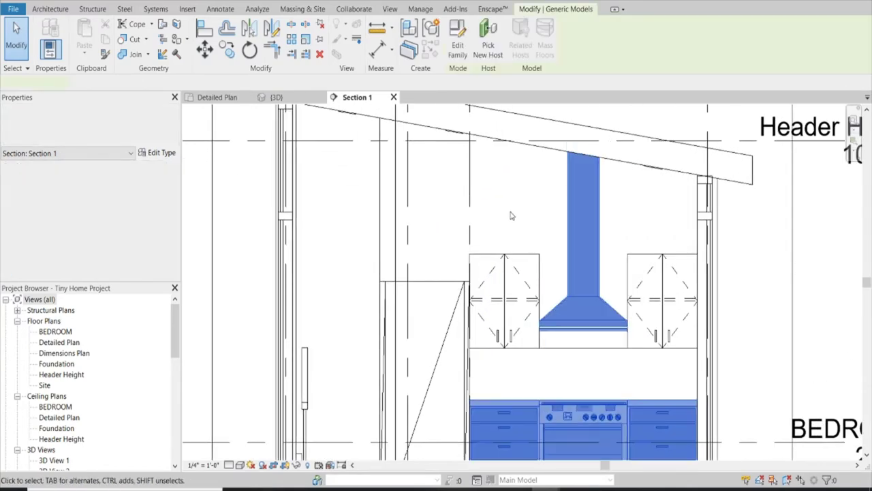
left_click(516, 259)
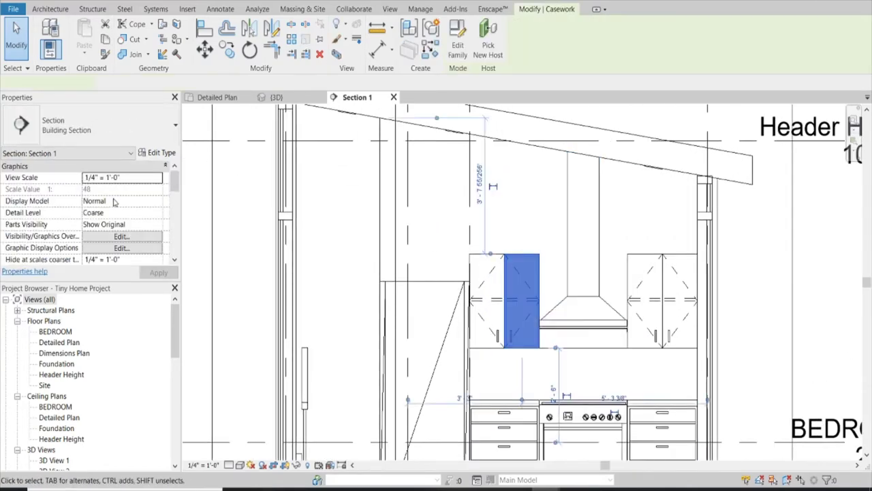
left_click(159, 154)
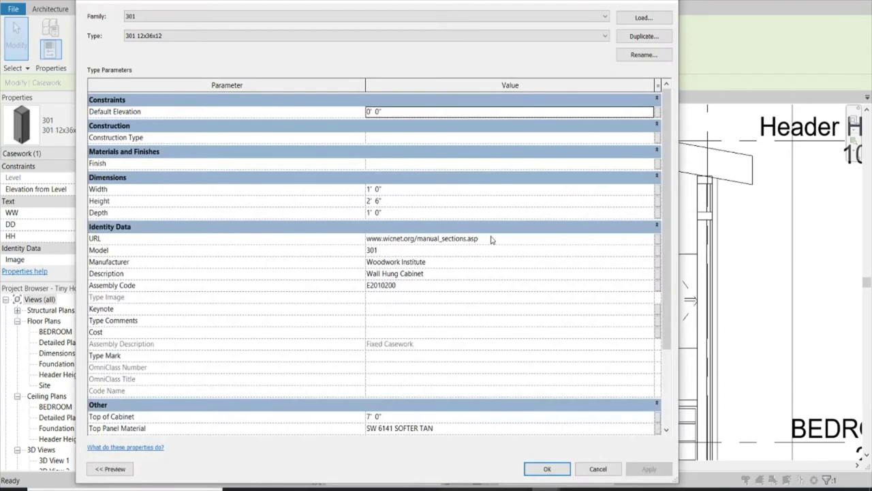
- Set the 301 12x36x12 cabinet type's top, side and door panel materials to SW Black
scroll(452, 382, "down", 1)
scroll(444, 347, "down", 2)
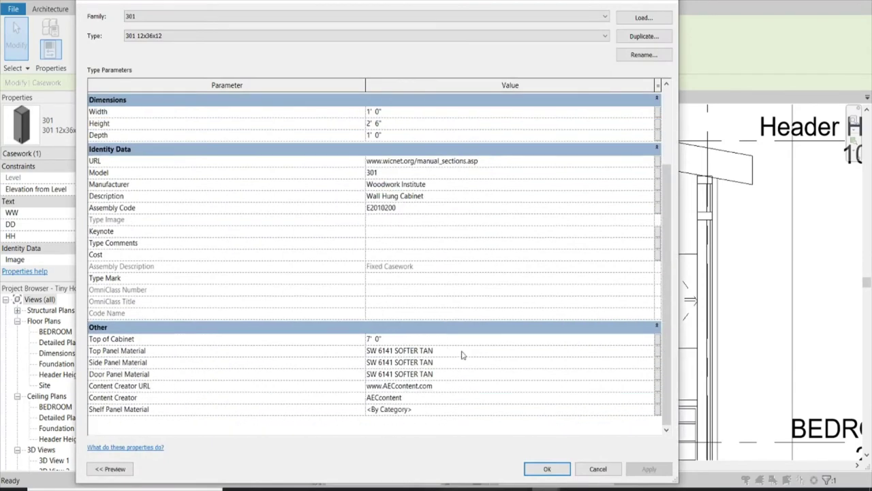
left_click(462, 354)
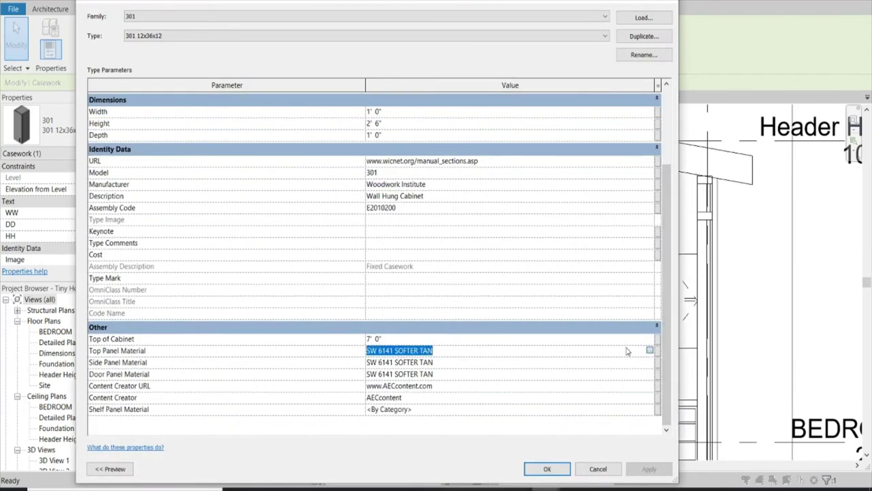
left_click(649, 350)
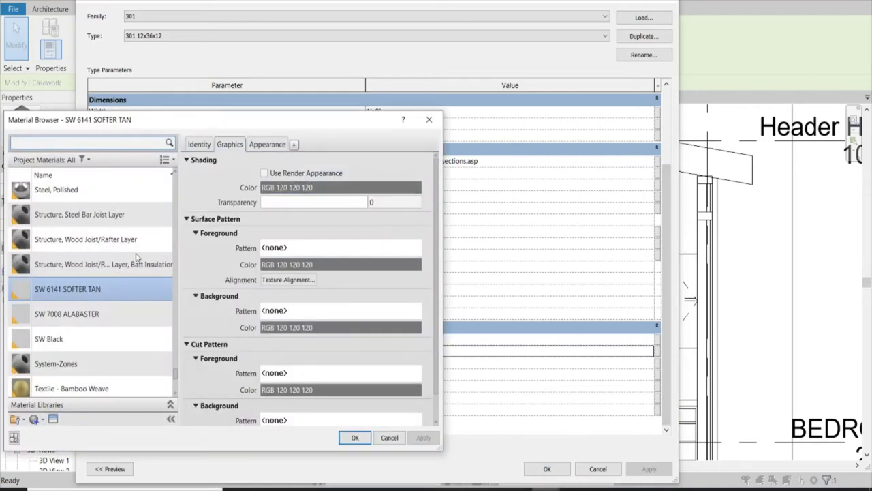
left_click(67, 338)
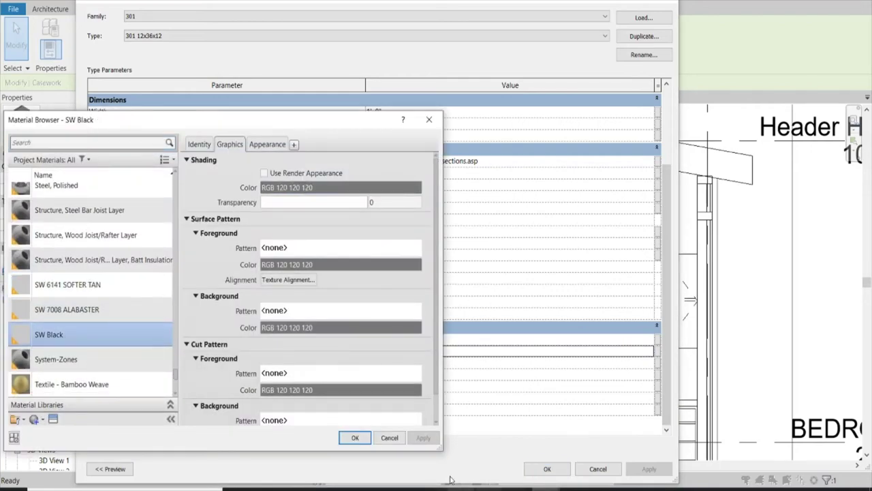
left_click(355, 438)
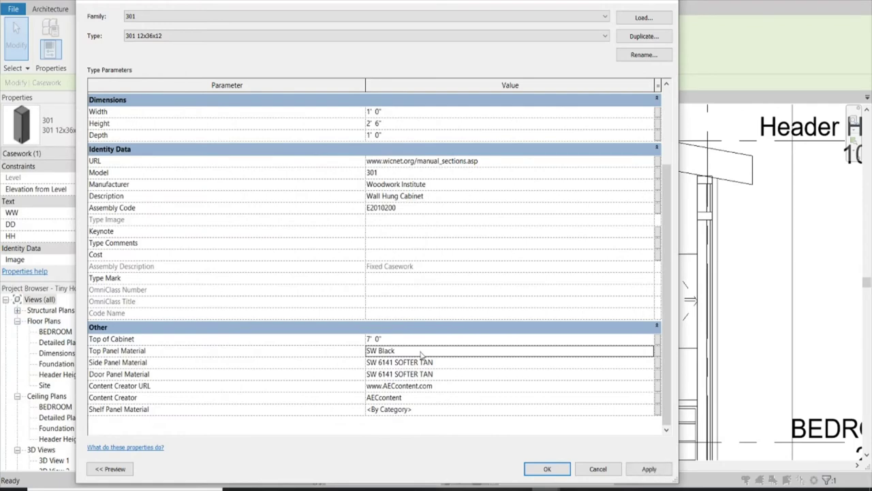
left_click(421, 351)
left_click(450, 361)
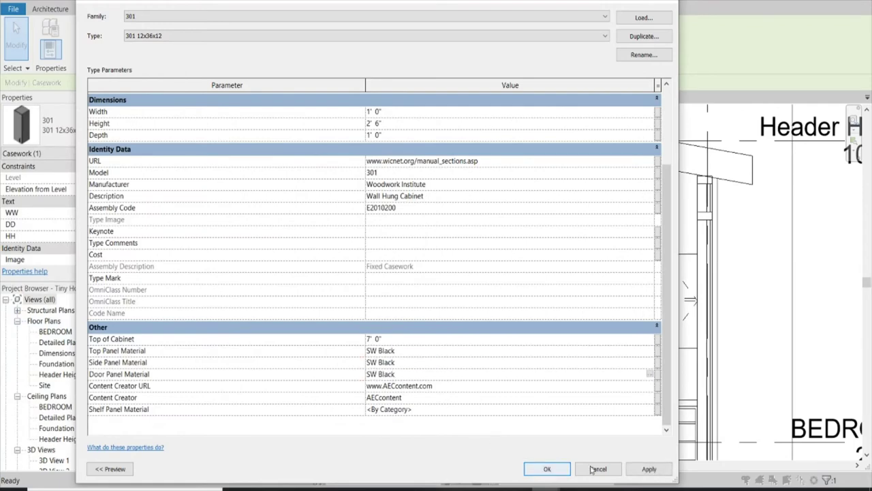
left_click(546, 469)
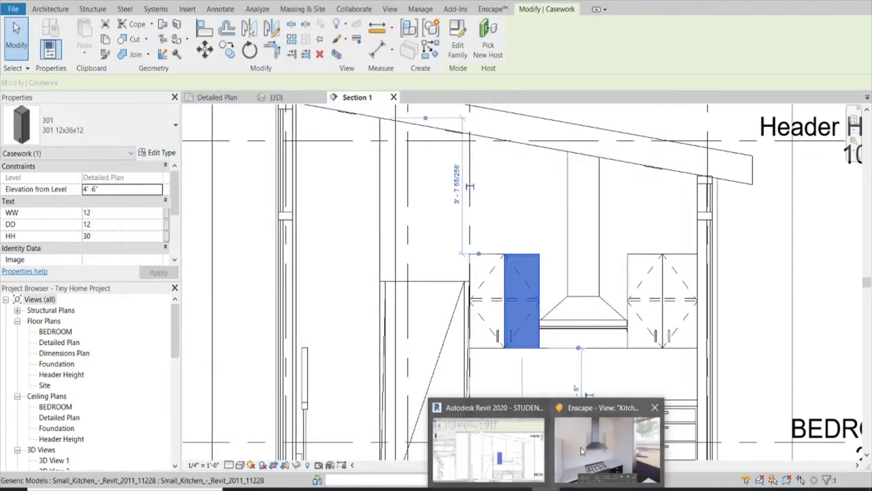
- Walk the Enscape camera back and forward to view the fridge, stove, sink and black wall cabinets
left_click(617, 443)
key("s")
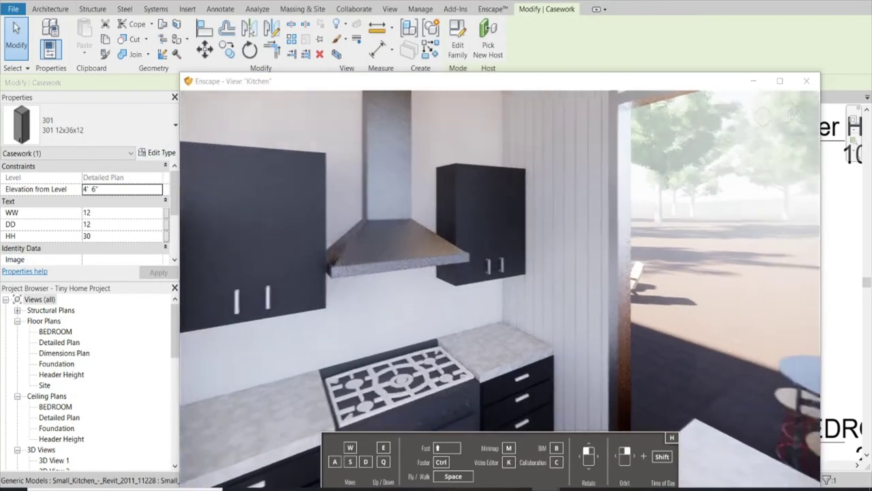
key("s")
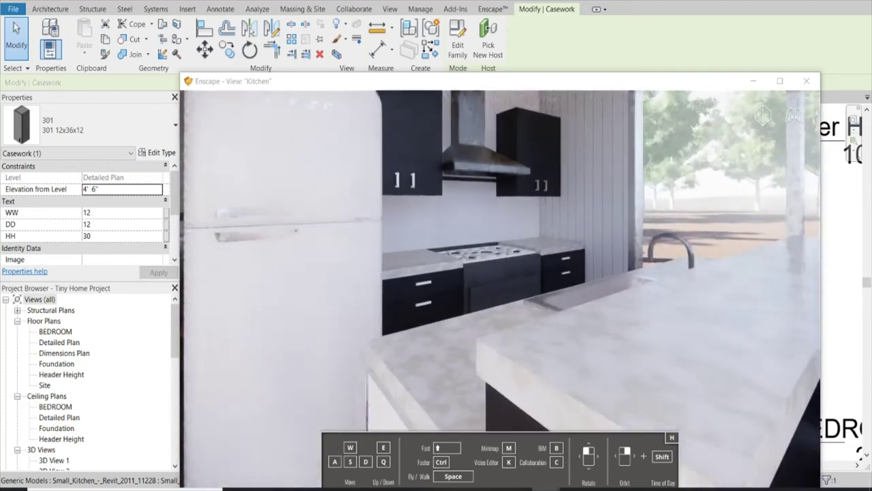
key("s")
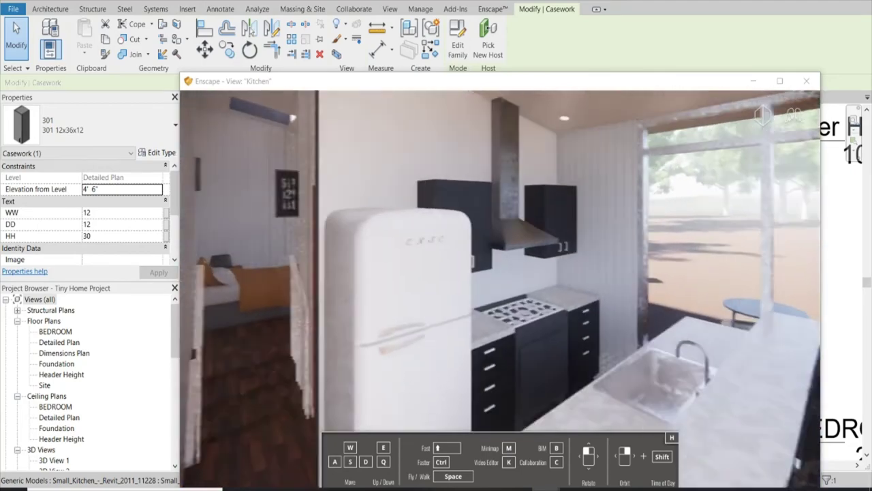
key("w")
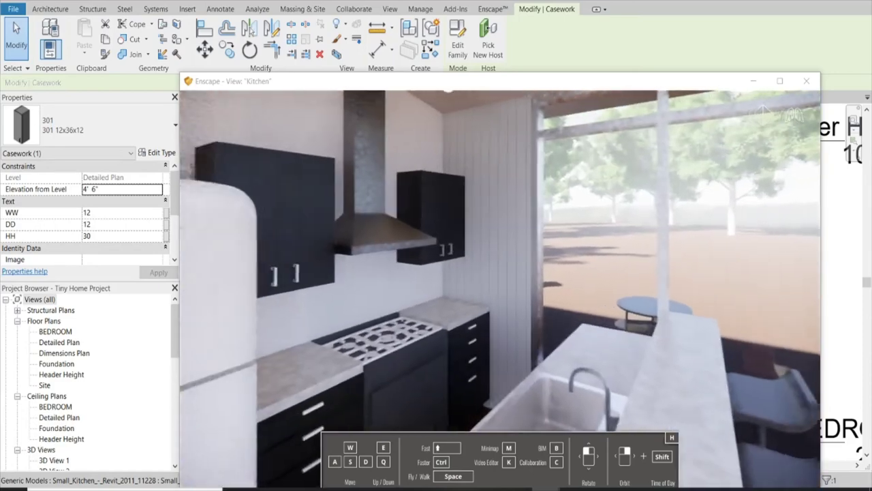
key("w")
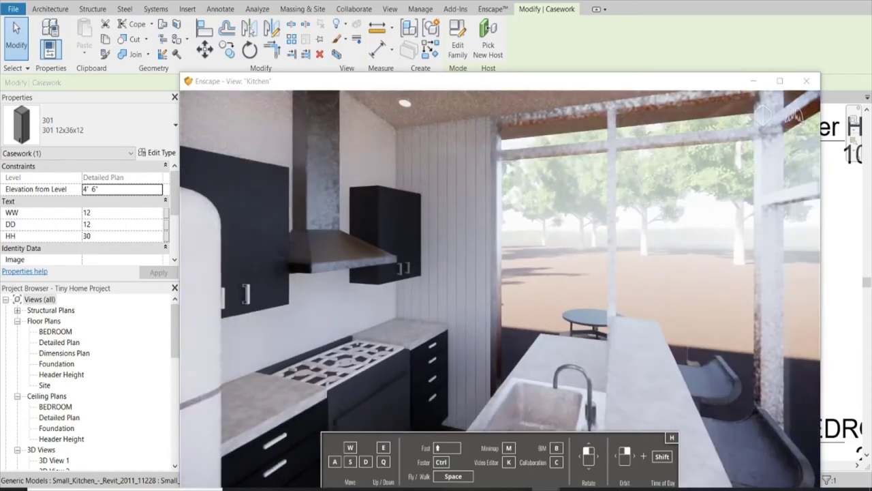
key("w")
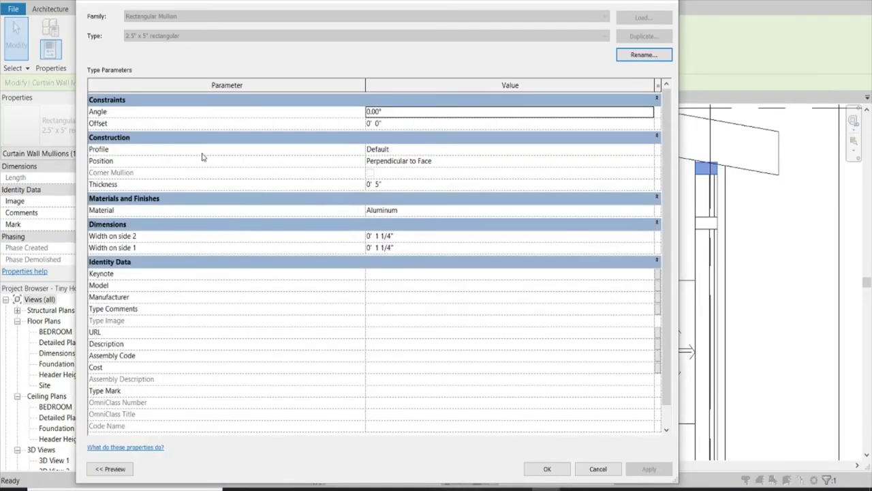
- Set the 2.5" x 5" rectangular mullion type's material to Appliance - Steel - Black
left_click(653, 210)
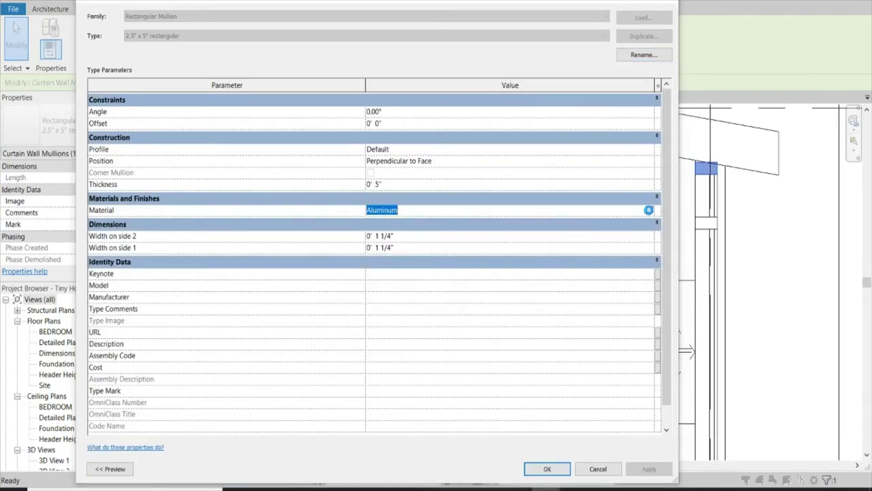
left_click(648, 210)
type("BLAC")
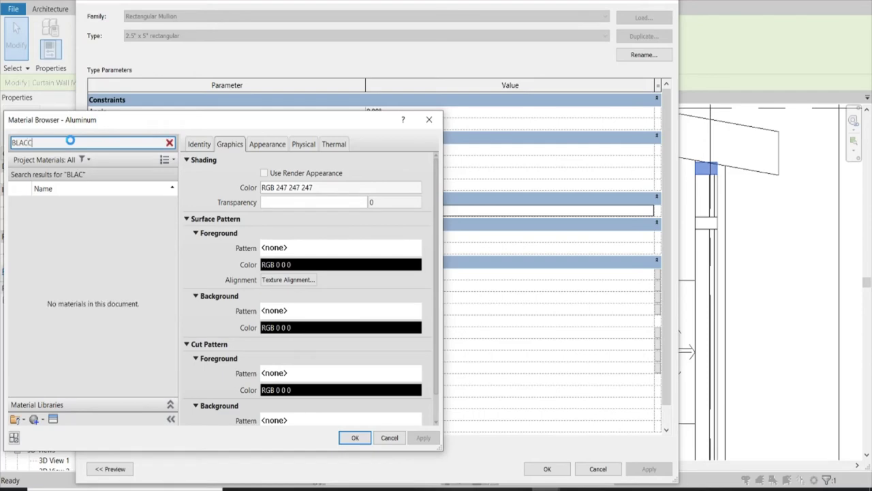
type("L")
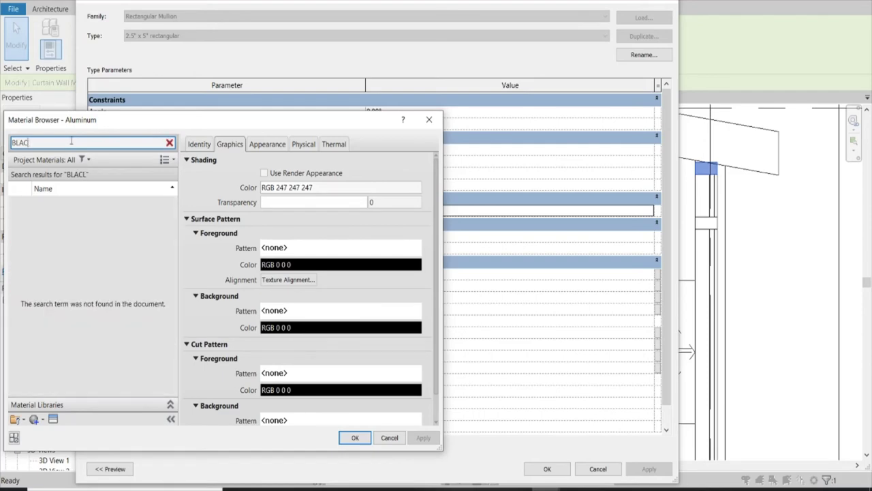
key("BackSpace")
type("K")
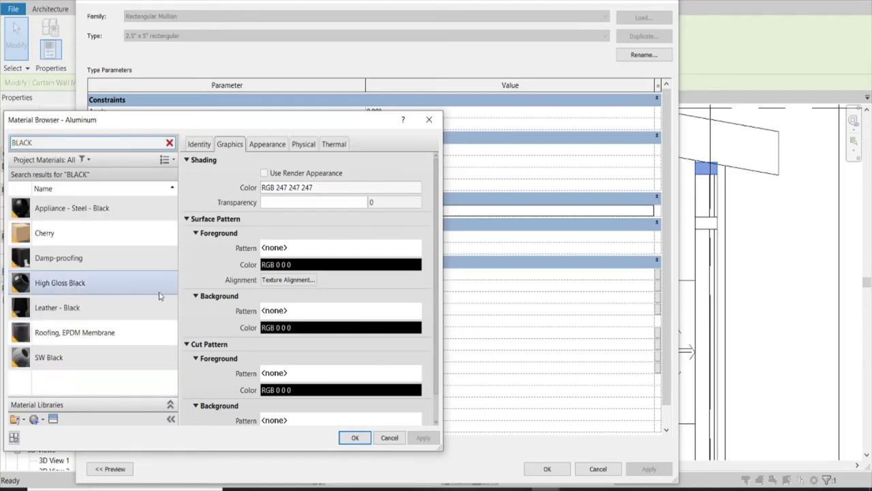
left_click(73, 207)
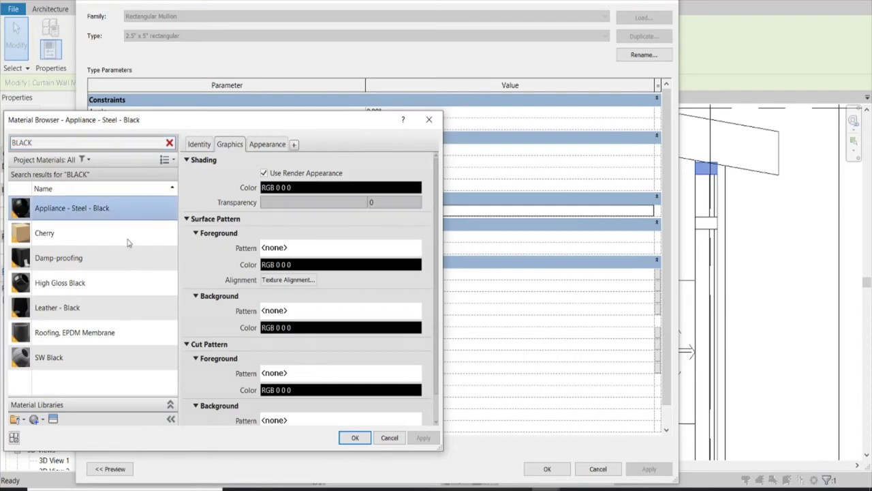
left_click(354, 440)
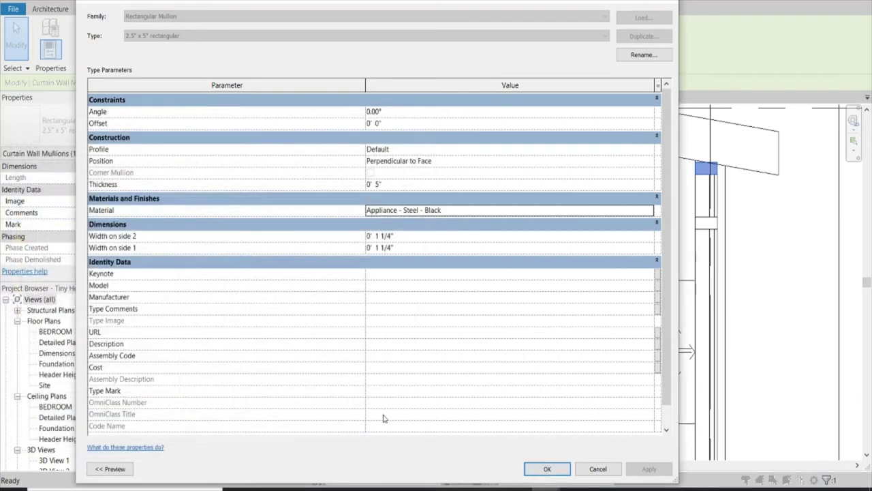
left_click(456, 209)
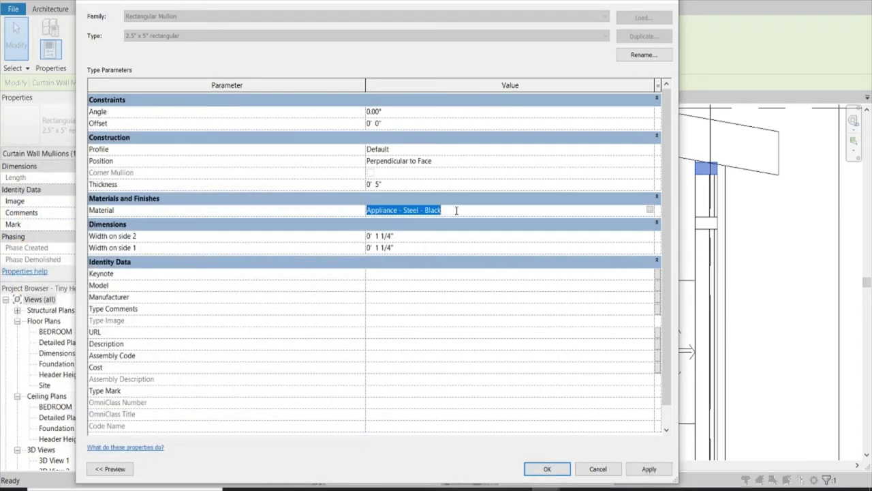
left_click(548, 468)
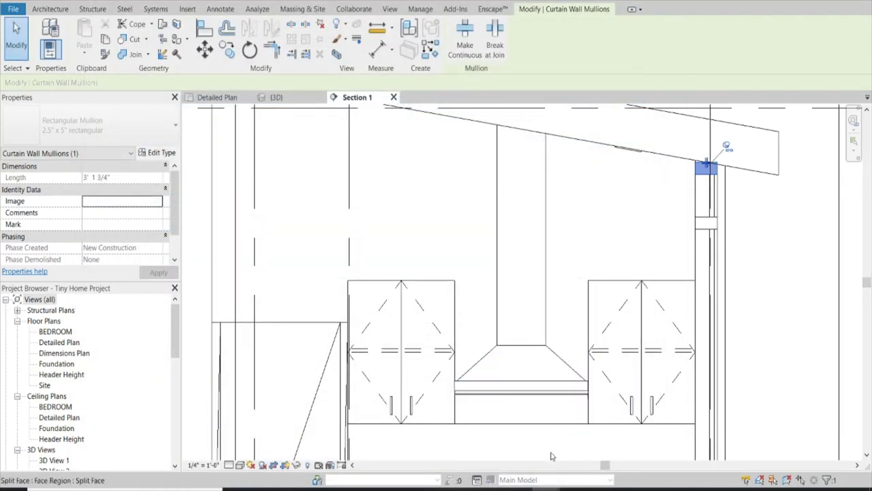
- In Enscape, check the corner window mullions and frame the whole kitchen, then return to Revit's sink family
left_click(615, 443)
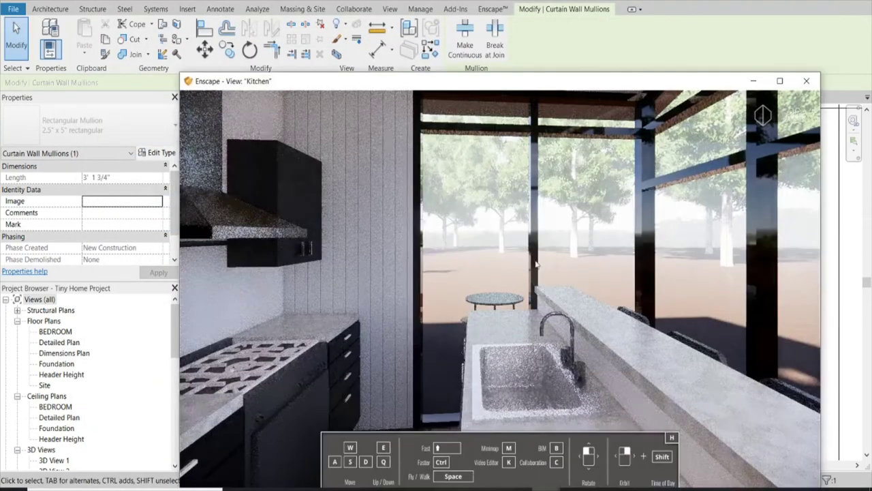
key("w")
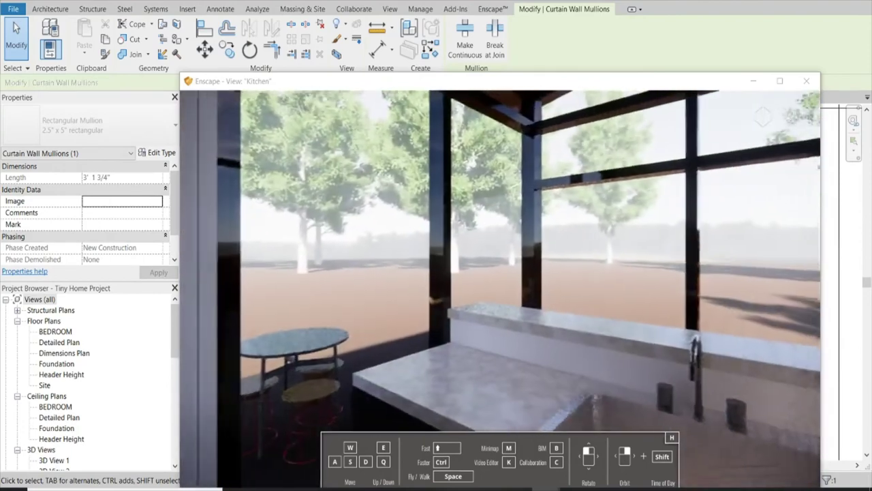
mouse_move(501, 287)
left_mouse_down()
mouse_move(477, 259)
mouse_move(409, 272)
left_mouse_up()
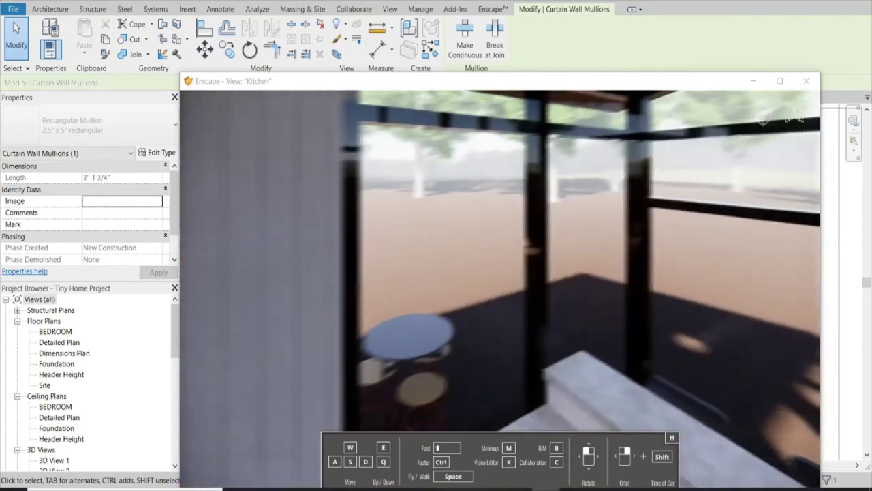
key("s")
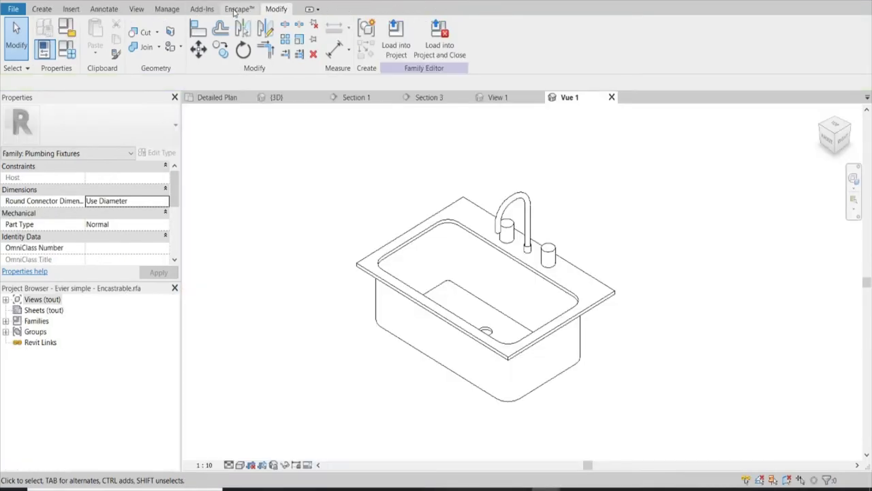
left_click(235, 10)
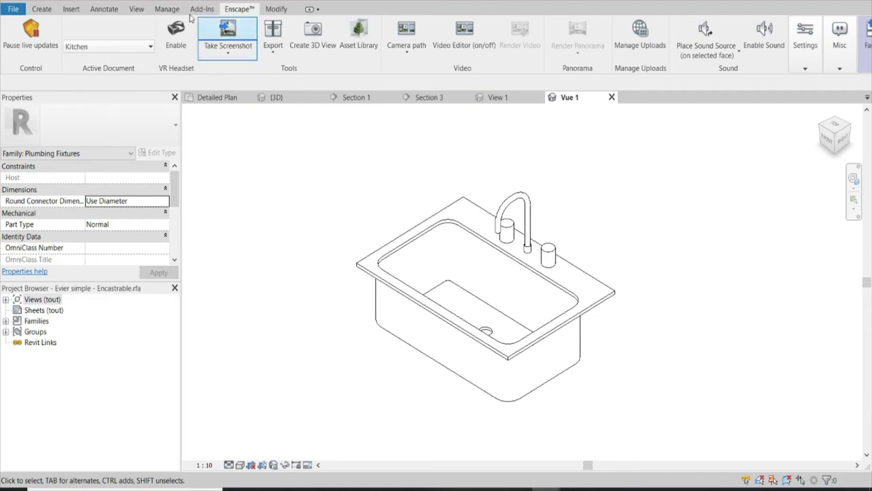
- Create a new material in Manage > Materials and rename it SW BLACK GLOSS
left_click(166, 9)
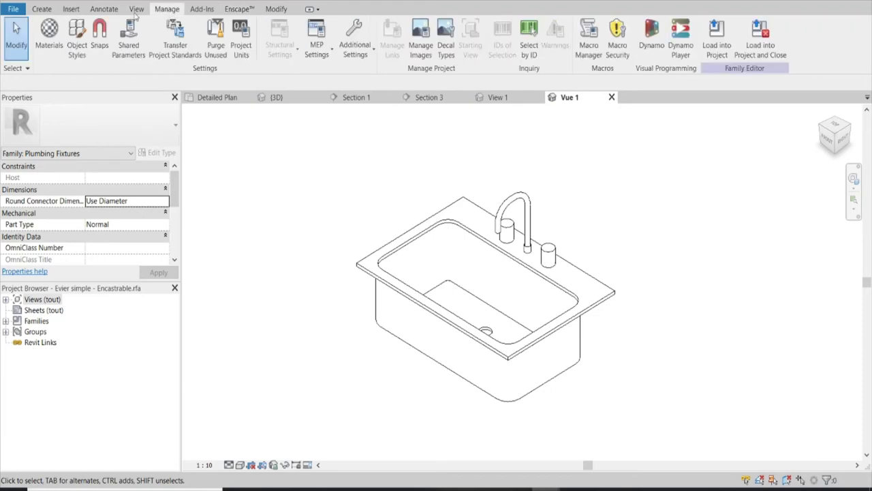
left_click(66, 59)
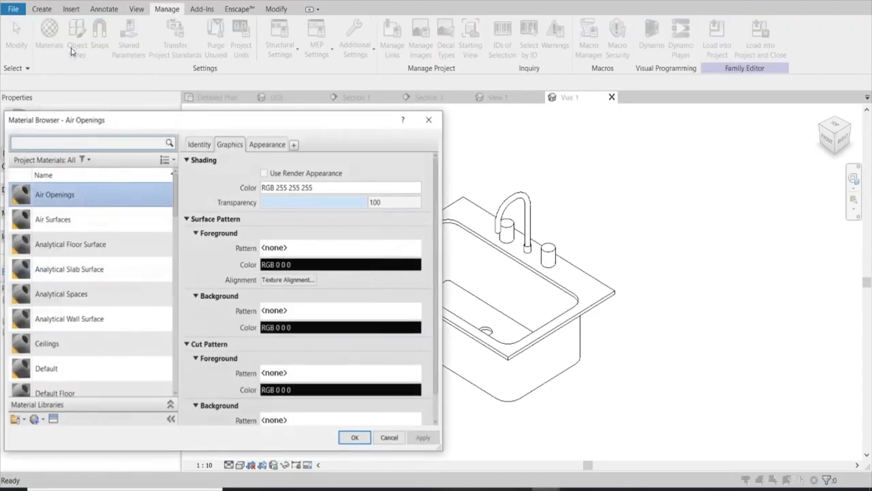
left_click(35, 419)
left_click(75, 432)
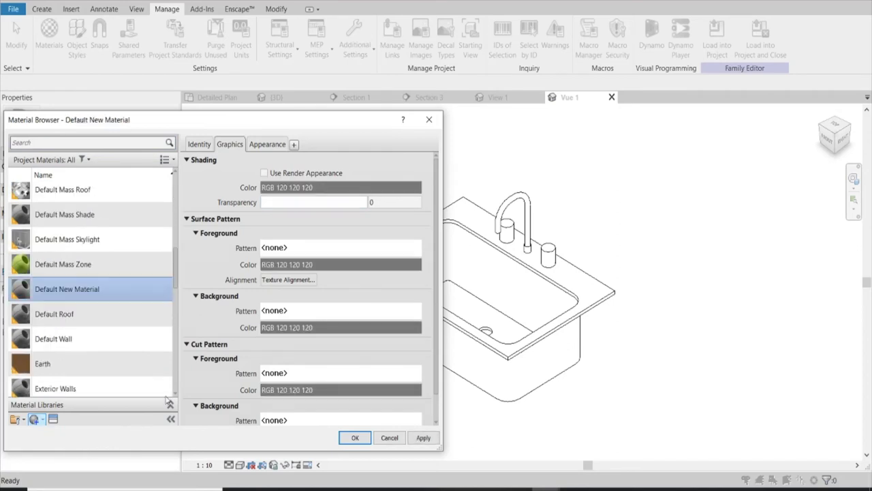
right_click(83, 292)
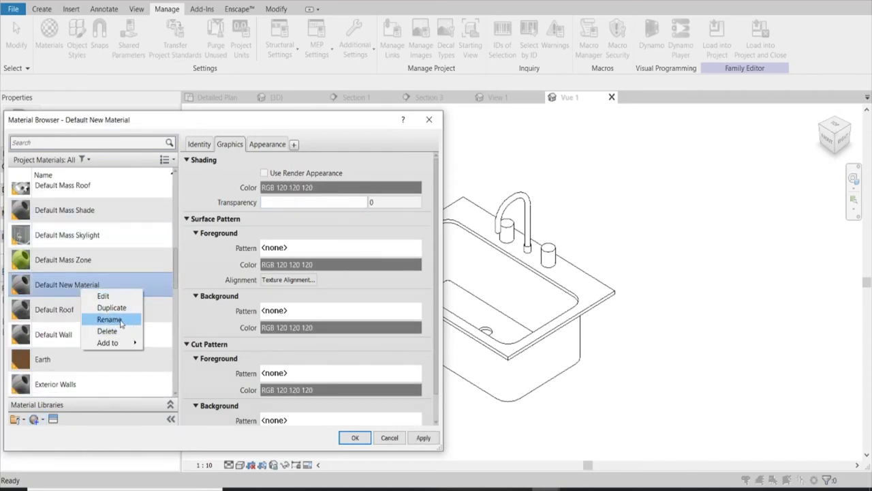
left_click(109, 319)
type("SW BLACK GLOSS")
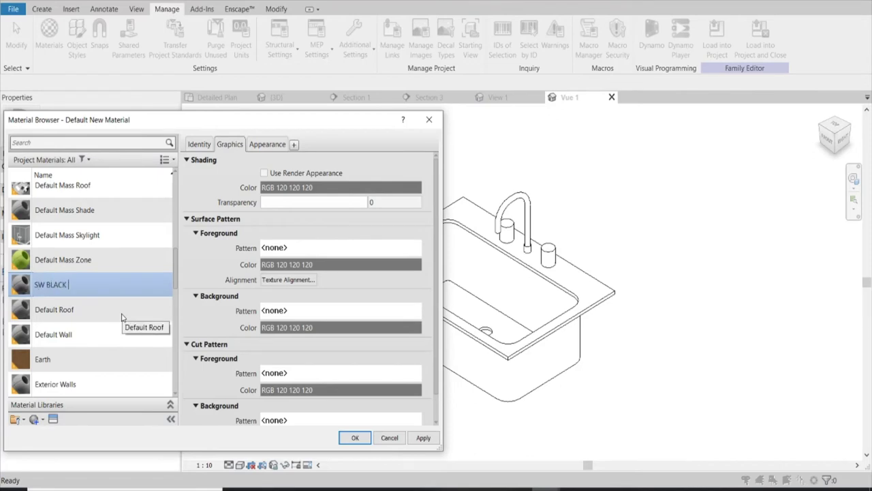
- Give SW BLACK GLOSS appearance colour RGB 47 47 48 and glossiness 78
left_click(267, 143)
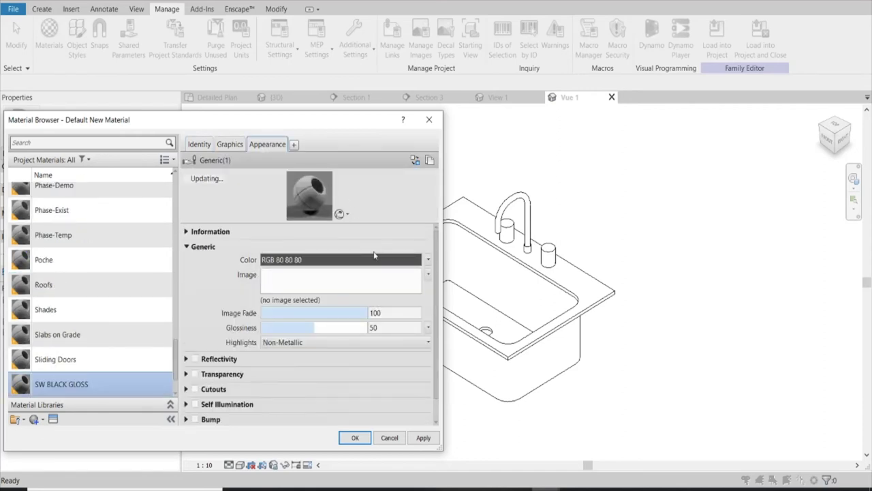
left_click(374, 260)
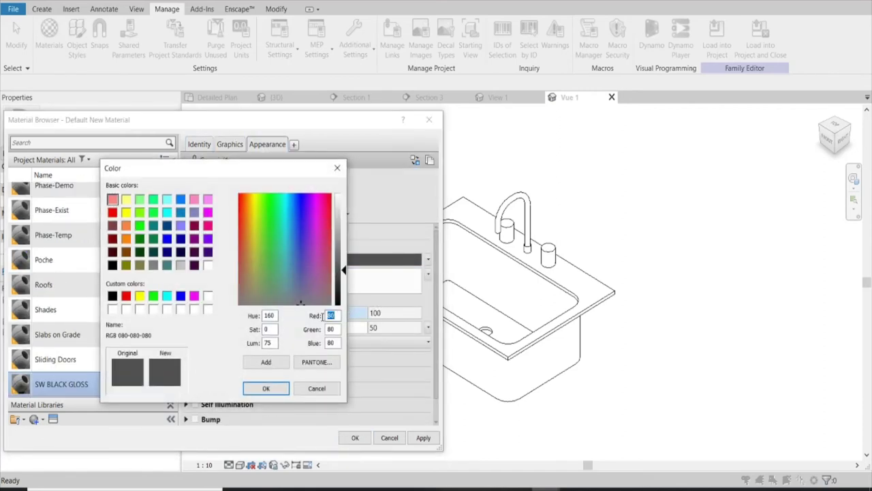
type("47")
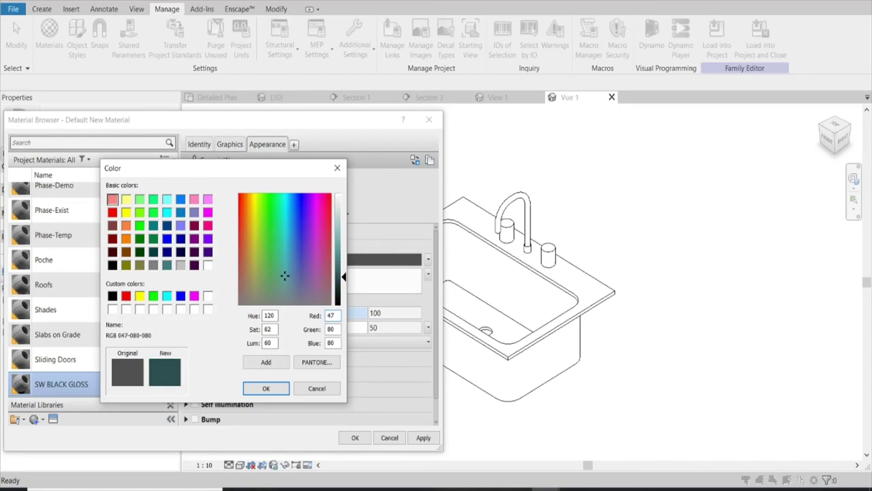
key("Tab")
type("47")
key("Tab")
type("4")
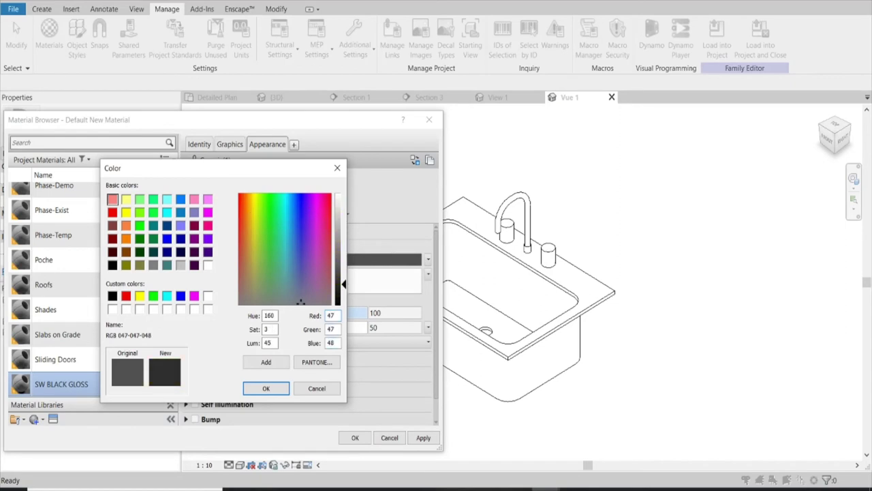
left_click(267, 387)
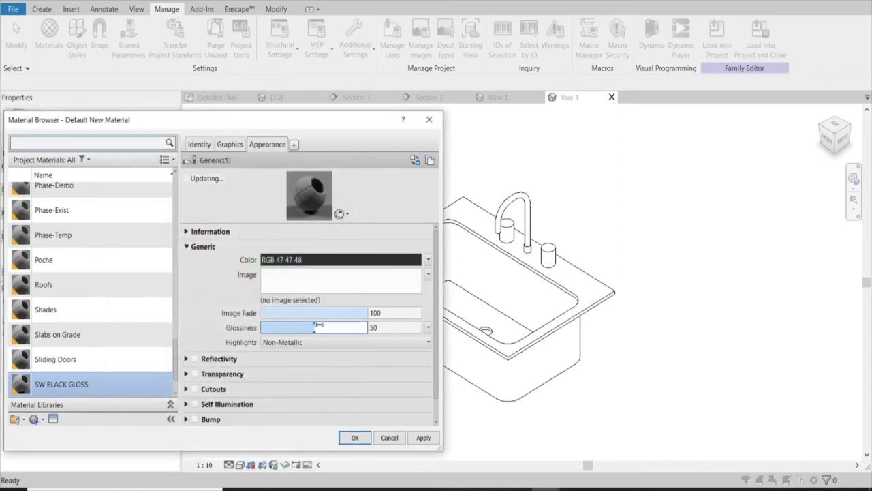
left_click_drag(317, 329, 348, 329)
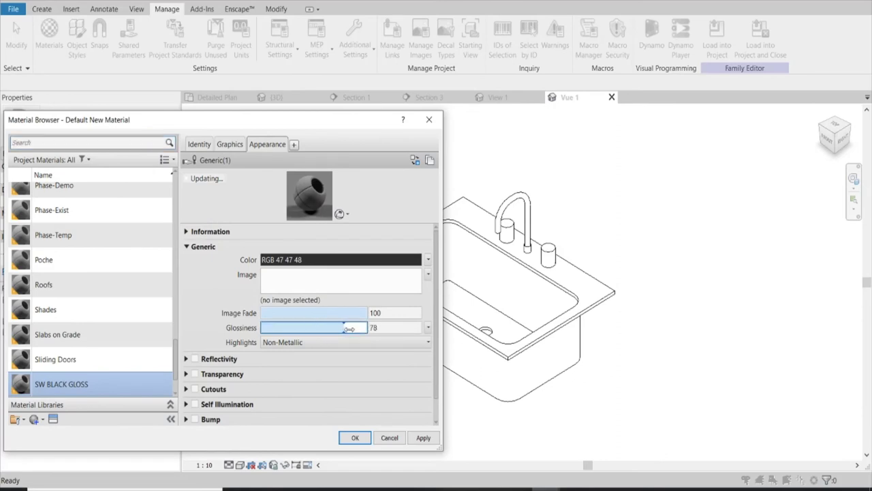
left_click(355, 437)
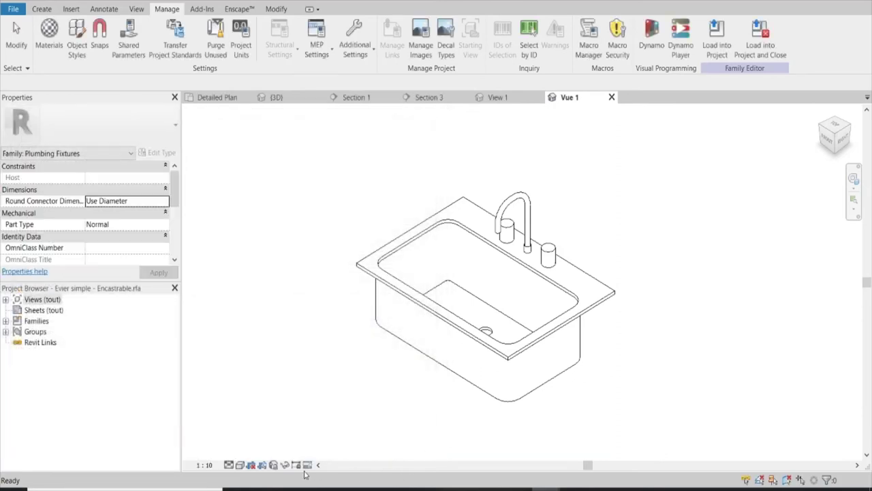
- Switch the visual style to Realistic and select the sink body
left_click(239, 468)
left_click(269, 439)
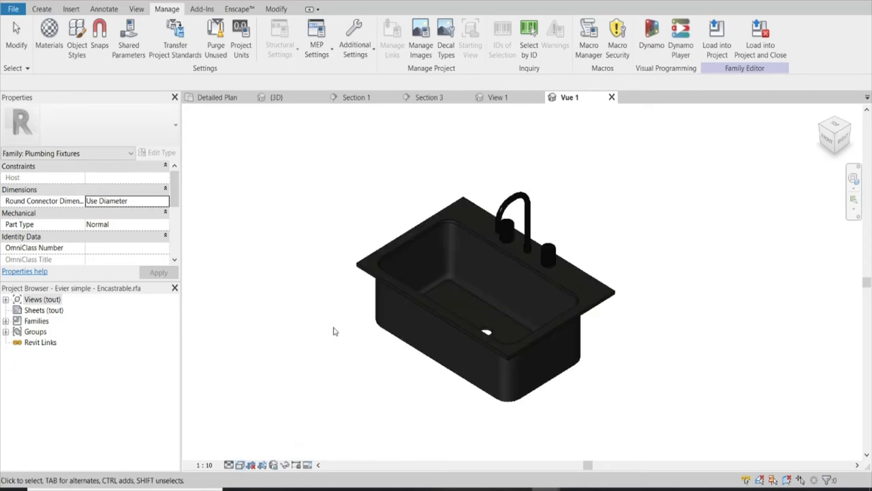
scroll(481, 246, "up", 2)
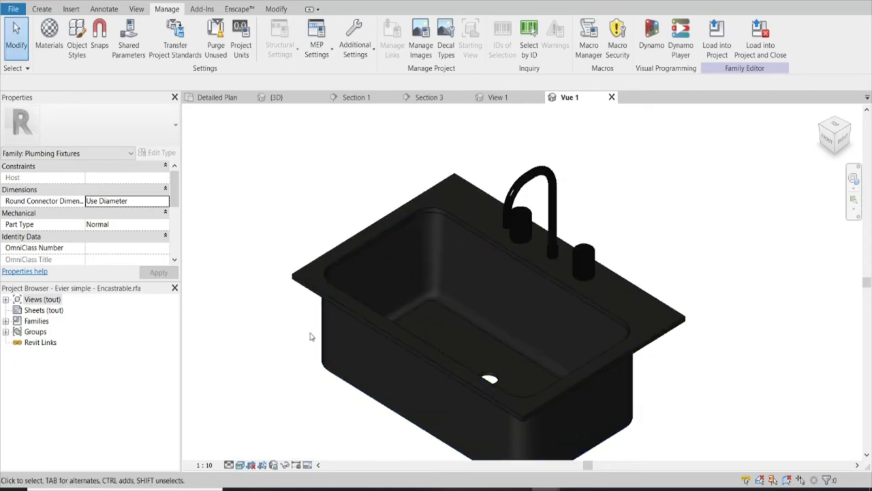
left_click(340, 271)
- Paint the hood's inner wall face, duct top rim, and left and front sloped faces SW BLACK
left_click(304, 230)
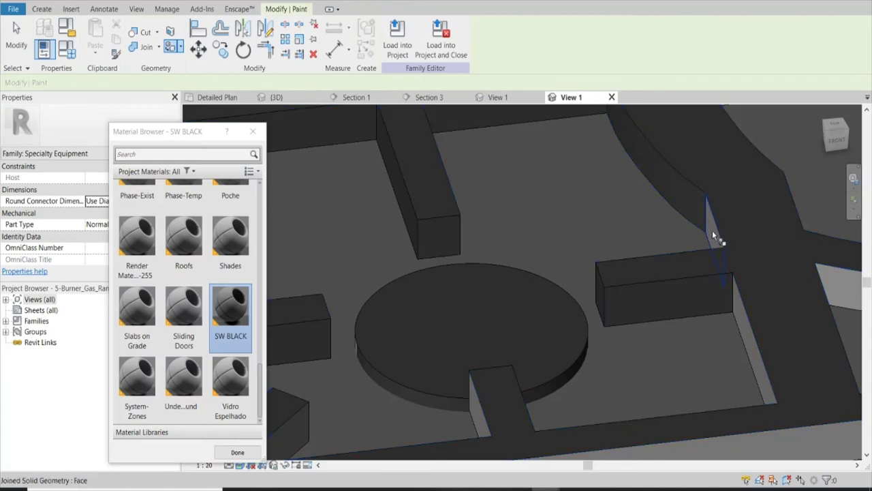
left_click(747, 329)
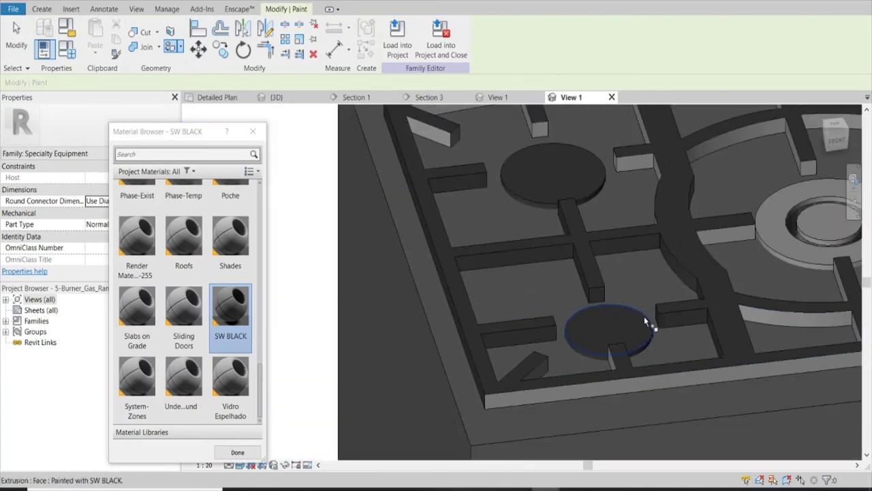
middle_click_drag(644, 316, 521, 215, "shift")
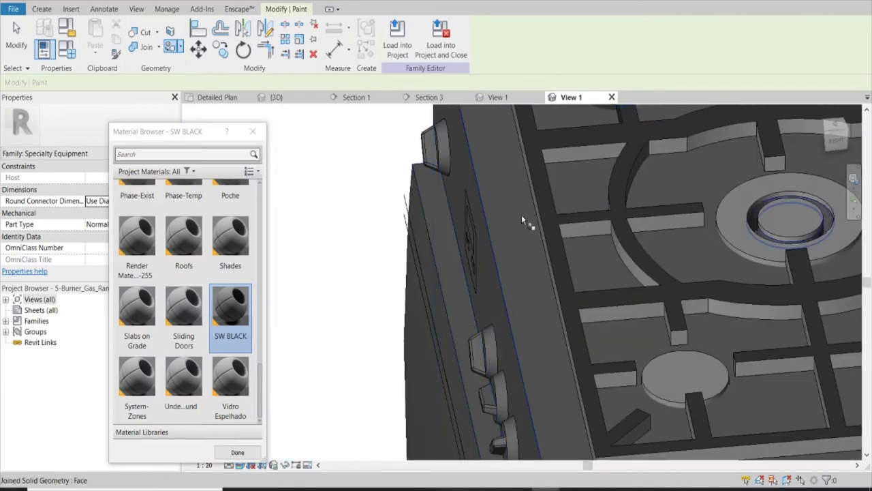
scroll(469, 225, "up", 3)
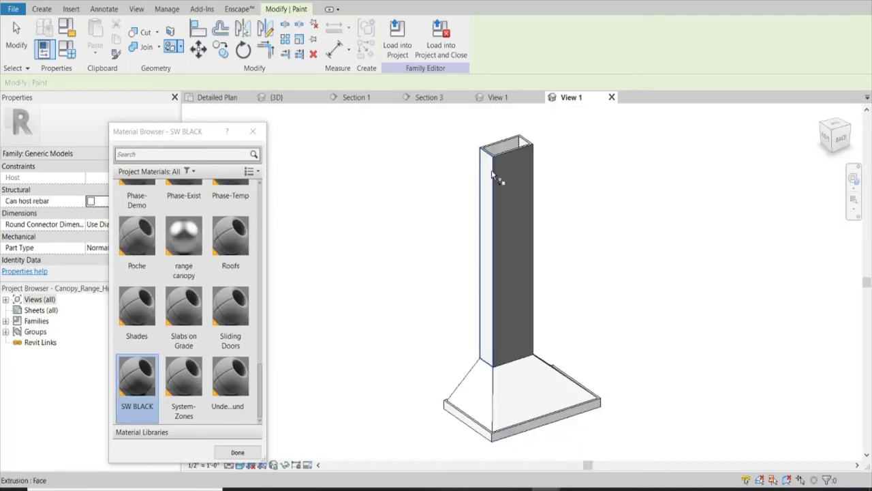
scroll(492, 167, "up", 3)
scroll(494, 132, "up", 2)
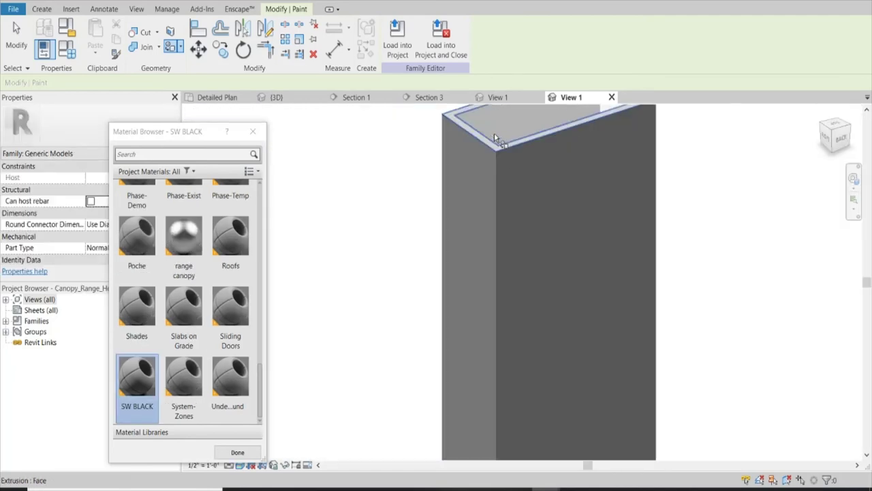
scroll(494, 132, "up", 2)
left_click(467, 151)
scroll(485, 215, "down", 3)
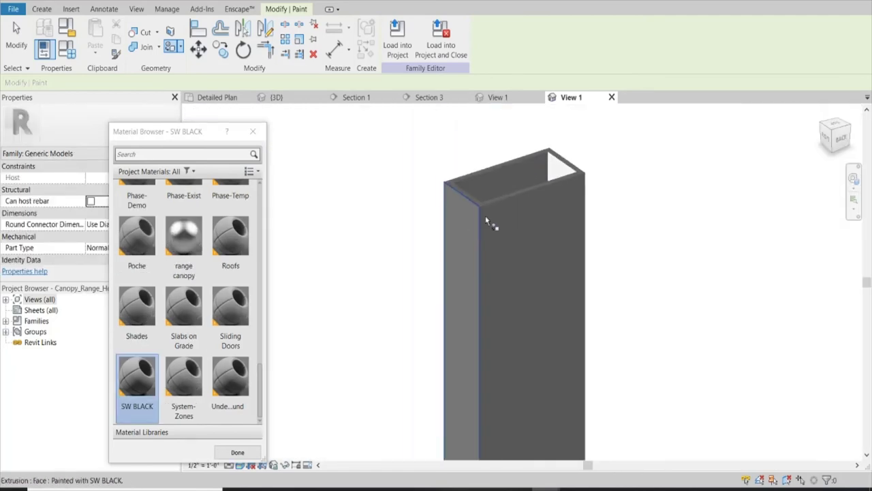
scroll(562, 171, "down", 2)
scroll(552, 205, "down", 3)
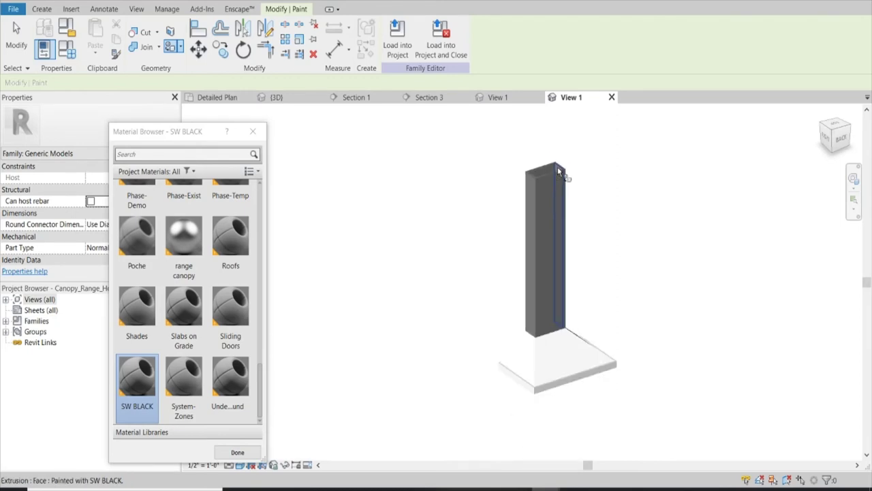
scroll(543, 341, "up", 4)
left_click(528, 375)
left_click(545, 375)
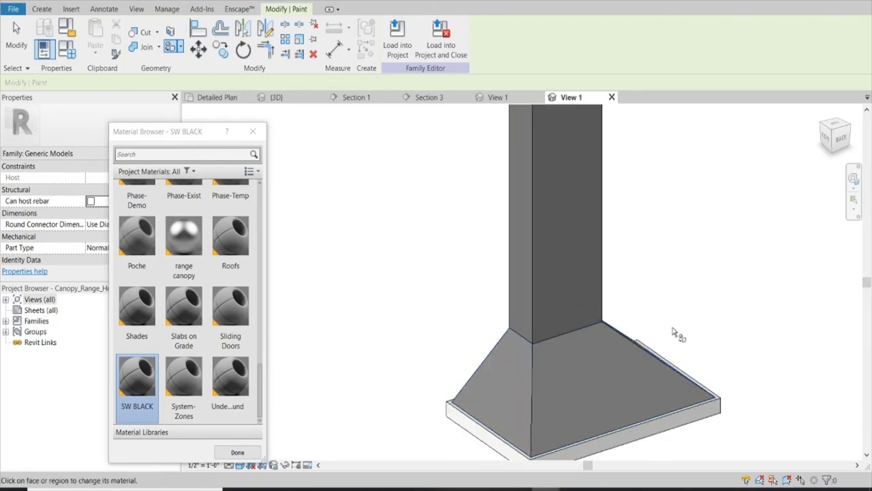
- Paint the hood's right sloped faces, base front face and rim SW BLACK
mouse_move(677, 331)
middle_mouse_down("shift")
mouse_move(642, 372)
mouse_move(572, 296)
middle_mouse_up("shift")
left_click(642, 372)
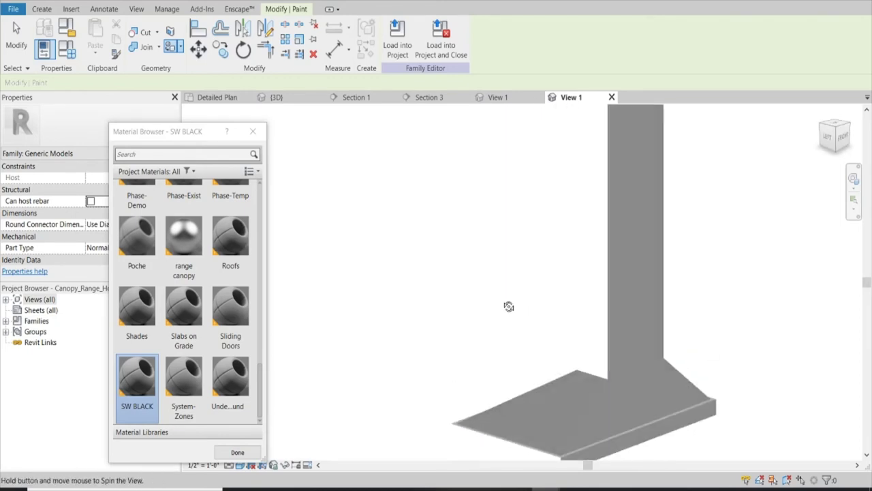
left_click(640, 396)
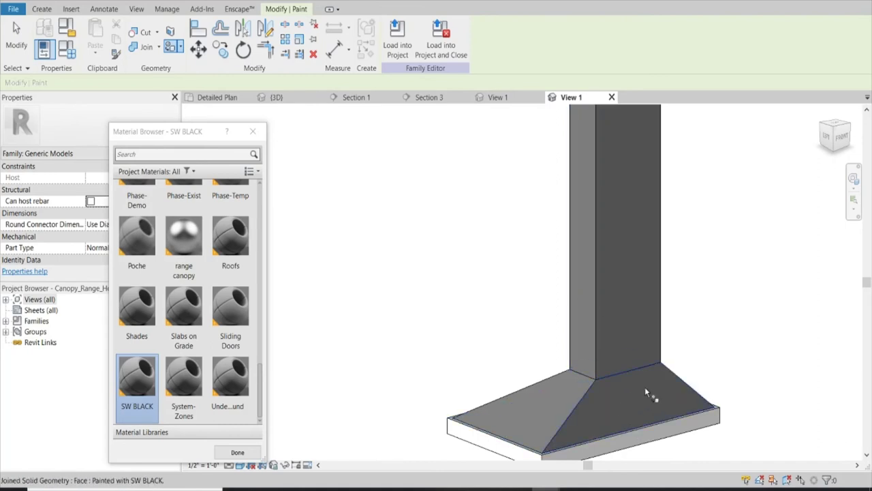
mouse_move(645, 386)
middle_mouse_down("shift")
mouse_move(558, 401)
mouse_move(568, 390)
middle_mouse_up("shift")
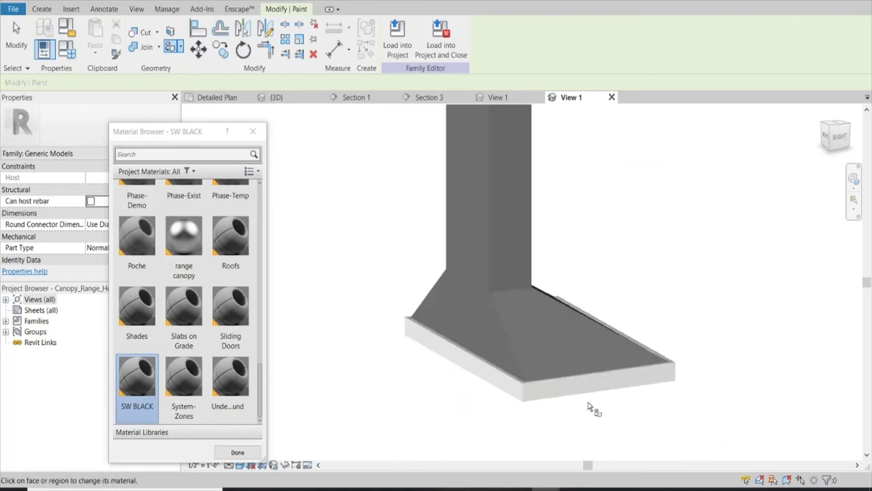
left_click(518, 395)
mouse_move(517, 397)
middle_mouse_down("shift")
mouse_move(519, 368)
mouse_move(627, 385)
middle_mouse_up("shift")
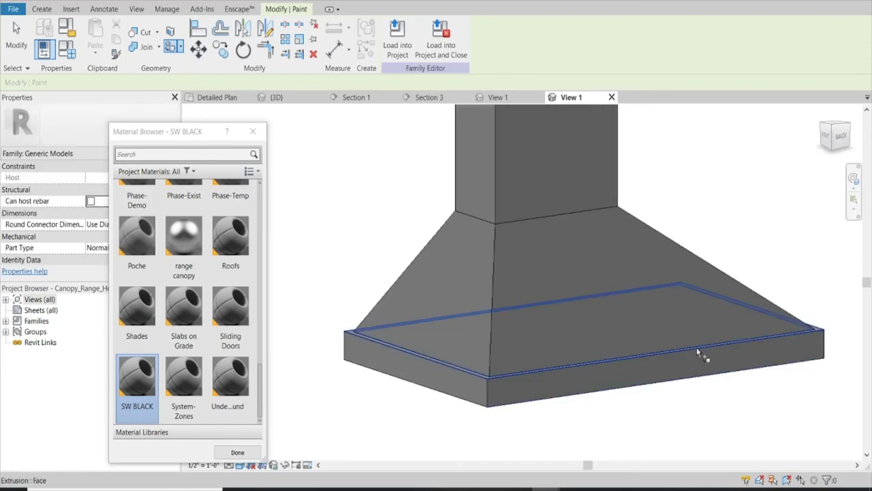
middle_click_drag(573, 366, 629, 399, "shift")
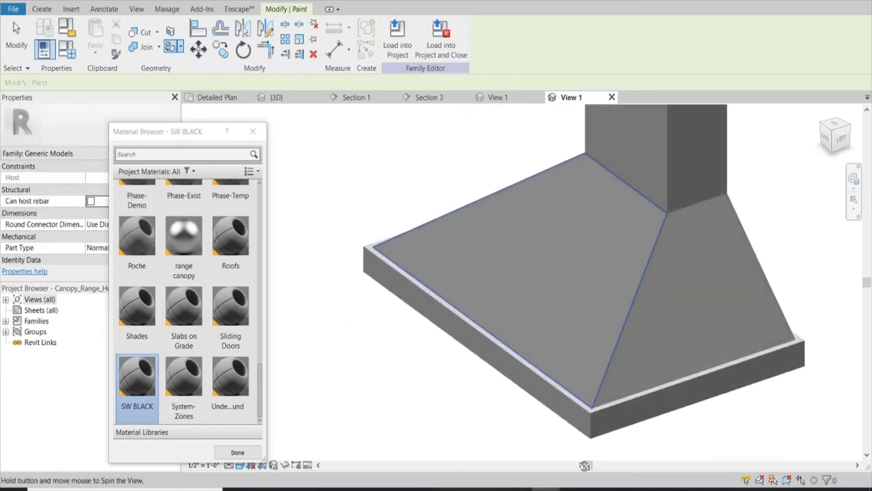
scroll(629, 399, "up", 3)
scroll(612, 428, "up", 2)
left_click(612, 426)
scroll(634, 409, "down", 4)
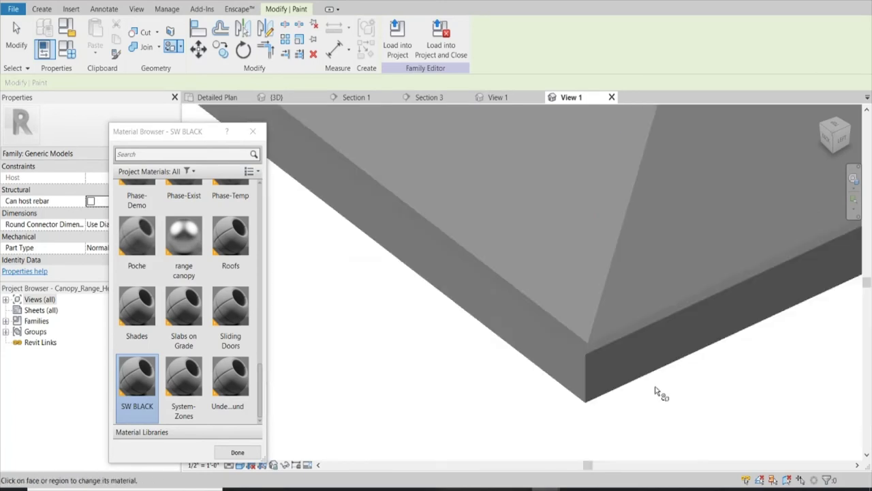
scroll(579, 406, "down", 2)
- Paint the hood's remaining inner faces SW BLACK and load it into the kitchen project
mouse_move(570, 407)
middle_mouse_down("shift")
mouse_move(702, 92)
mouse_move(521, 148)
middle_mouse_up("shift")
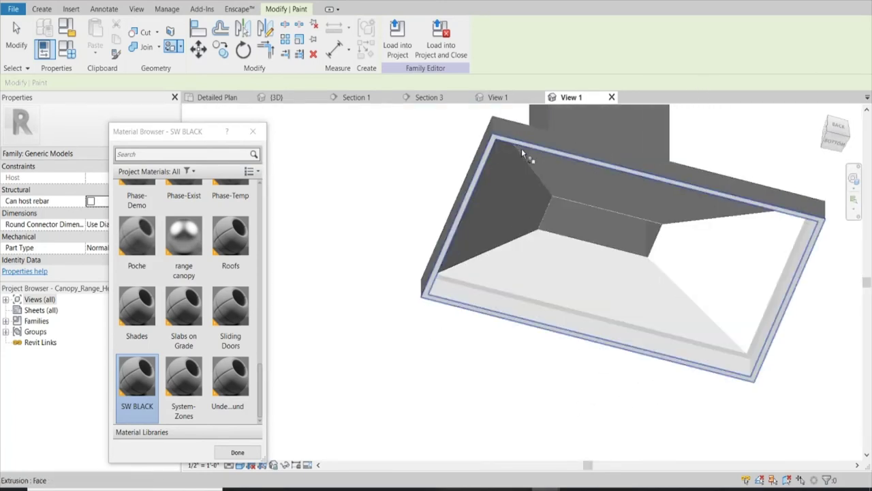
scroll(522, 148, "up", 3)
scroll(513, 142, "up", 2)
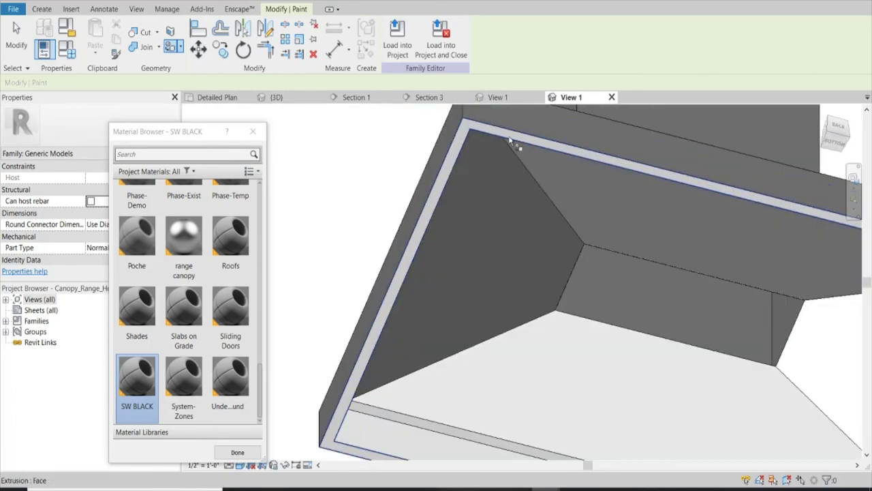
left_click(469, 143)
left_click(614, 218)
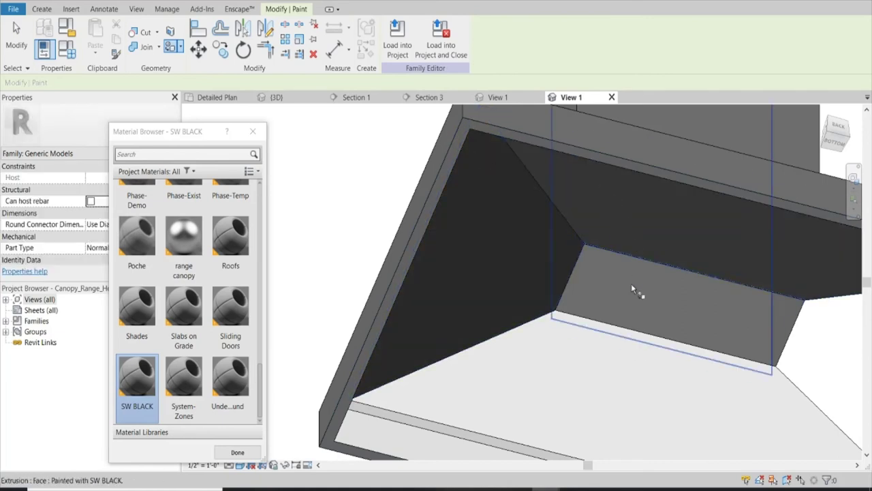
scroll(644, 300, "down", 3)
middle_click_drag(655, 315, 789, 350, "shift")
scroll(510, 370, "up", 3)
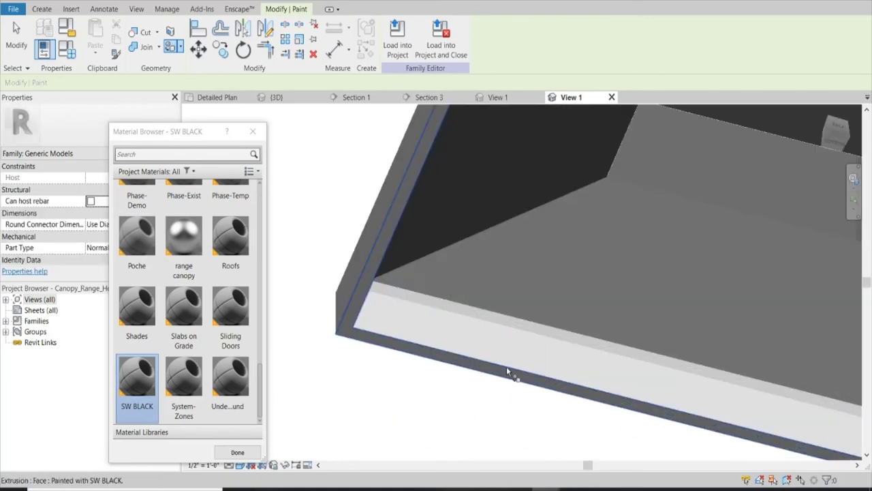
scroll(478, 329, "up", 2)
scroll(478, 329, "down", 2)
scroll(354, 304, "down", 4)
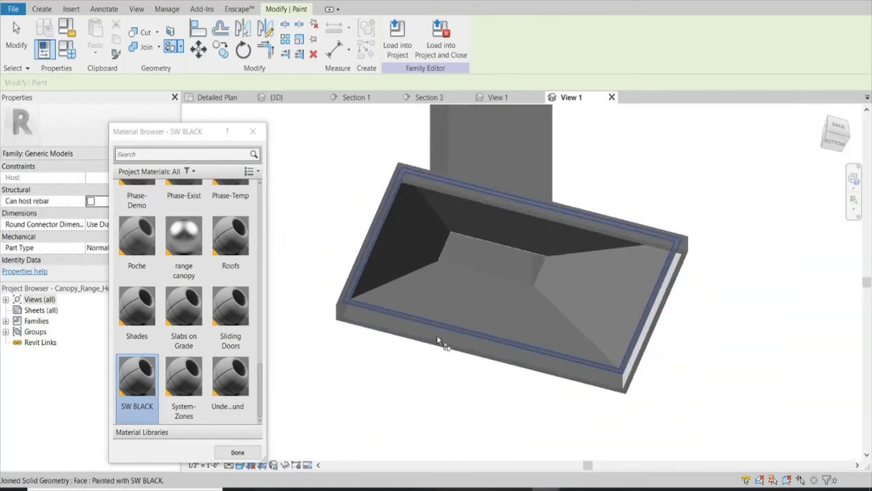
key("ctrl+Tab")
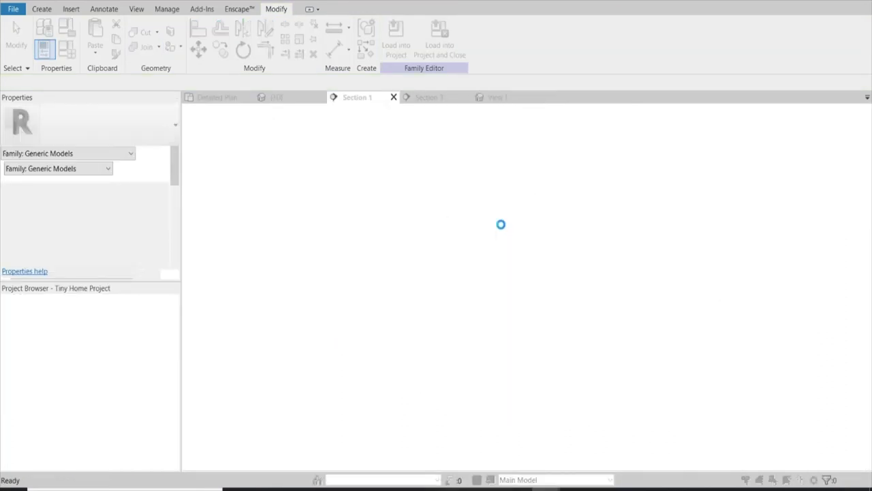
- Overwrite the existing range hood with the black version, dismiss the save reminder and deselect
left_click(438, 246)
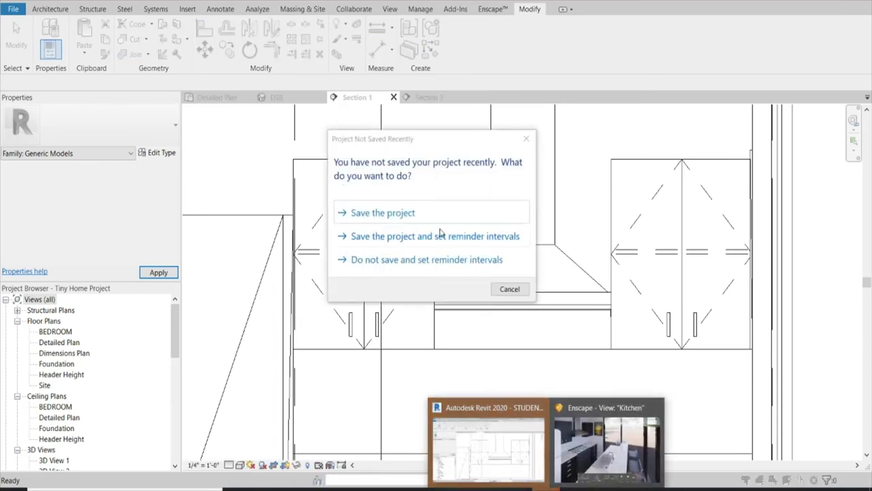
left_click(502, 291)
key("Escape")
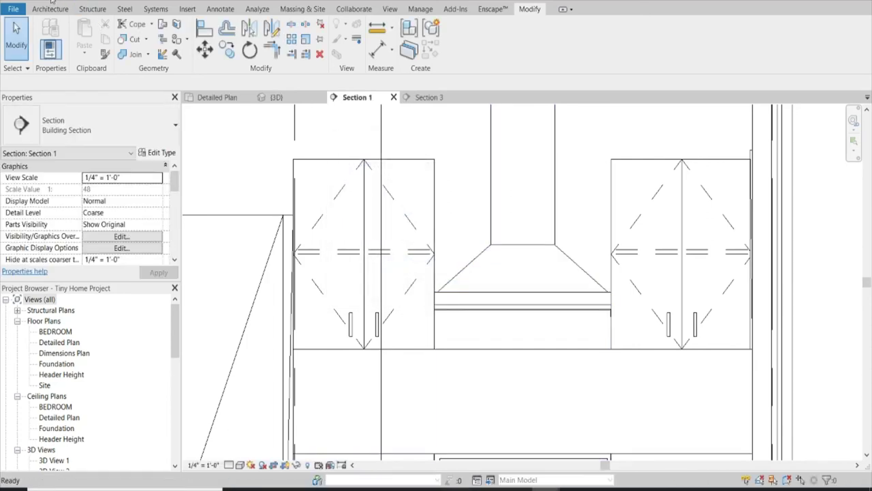
- Fly through the Enscape Kitchen view for close looks at the sink, stove and drawers, then turn toward the island
left_click(591, 469)
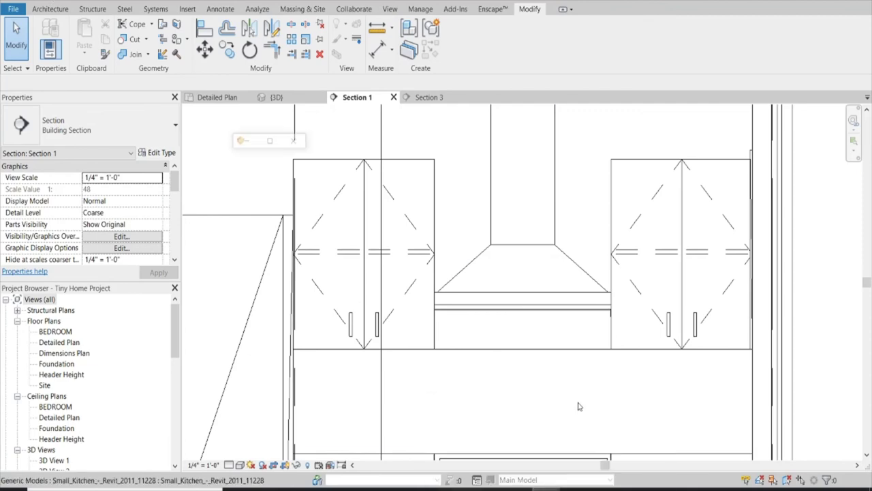
key("w")
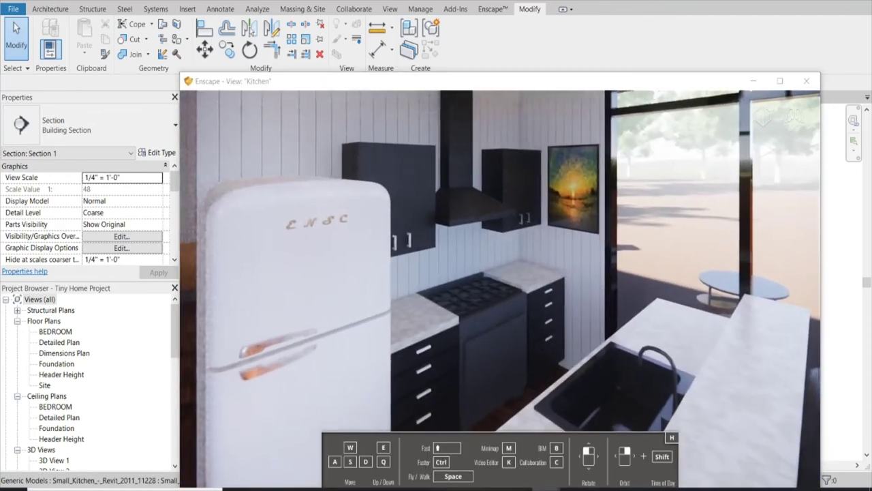
key("w")
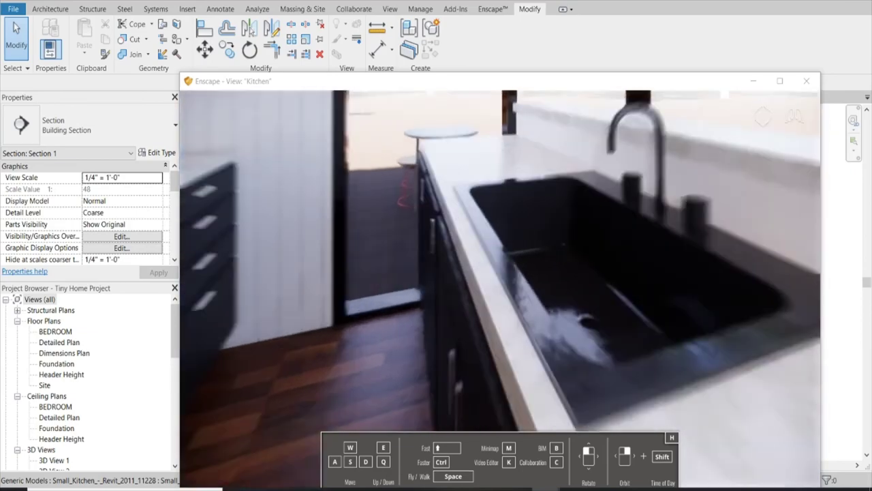
key("s")
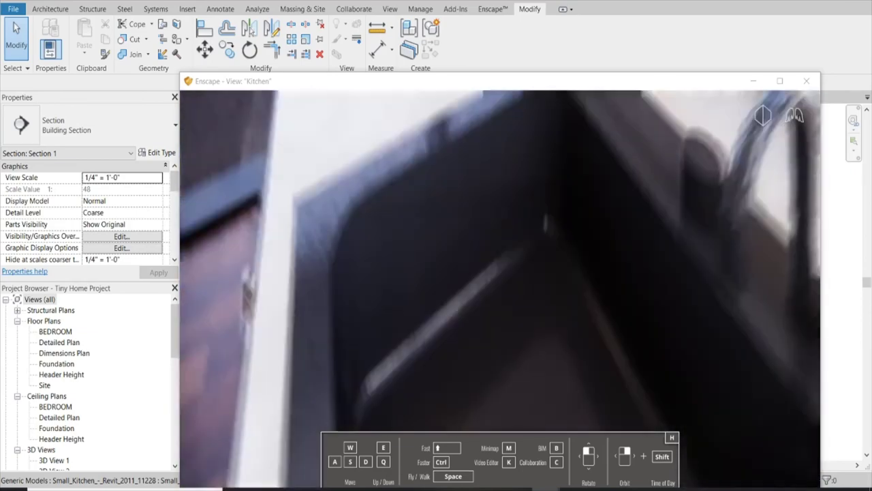
key("w")
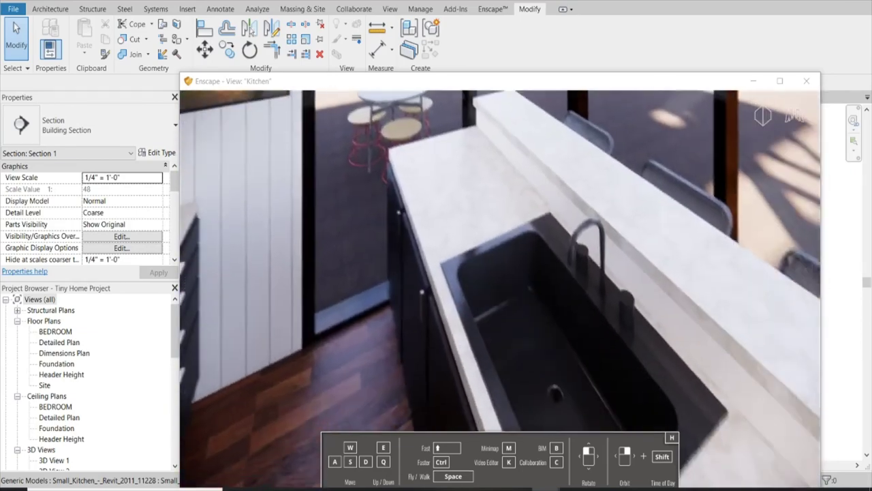
key("s")
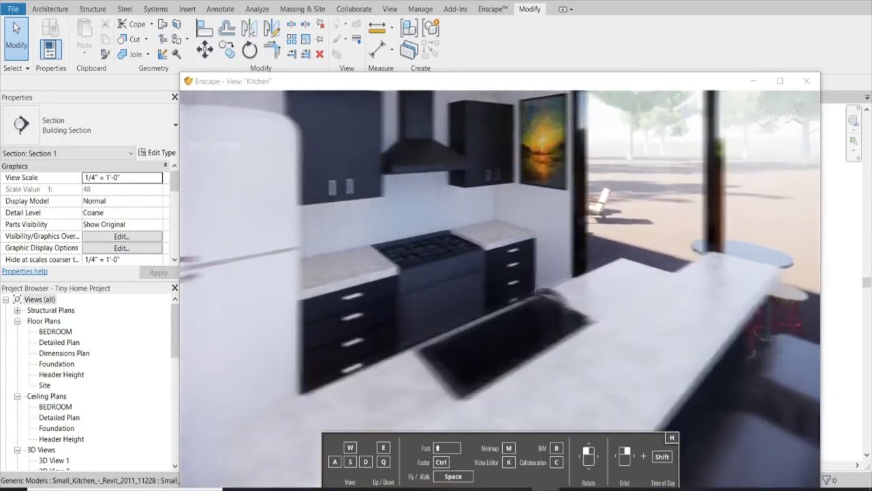
key("w")
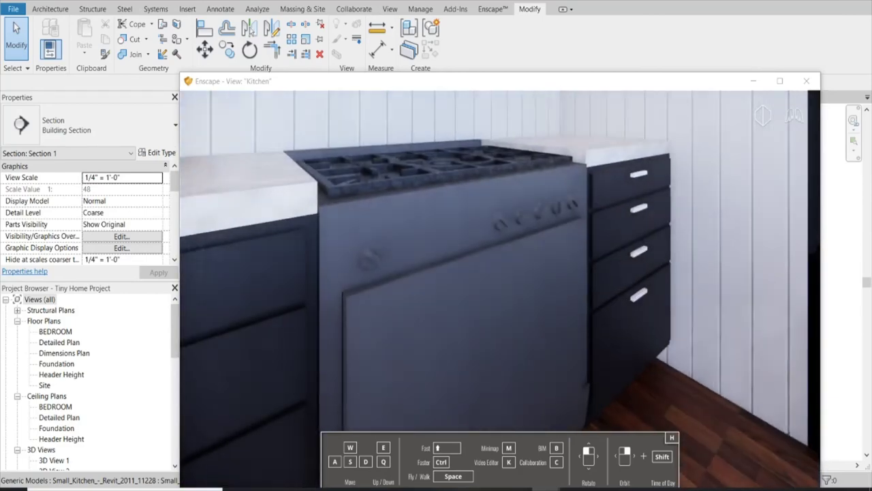
key("s")
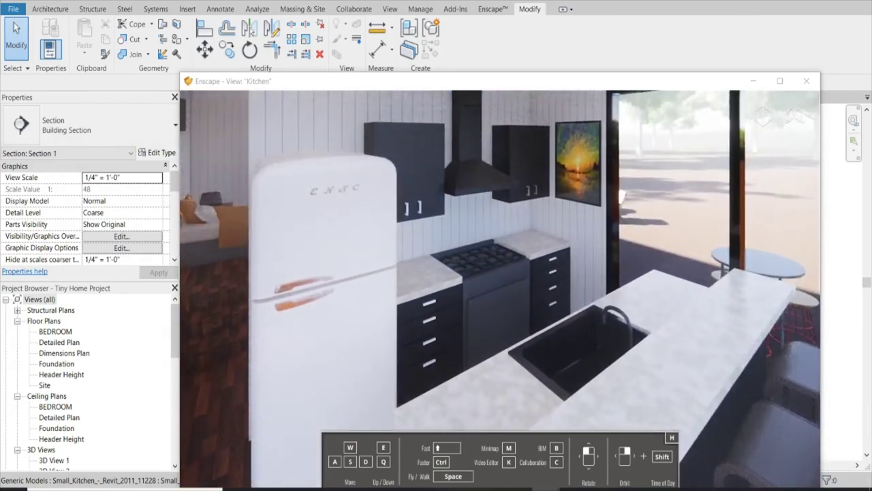
key("d")
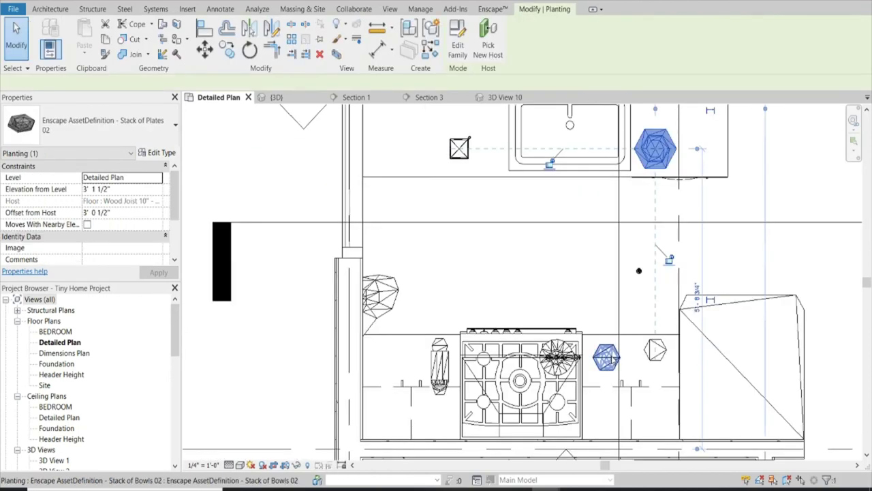
- Move the bowl stack to the top-right counter, and shift the olive oil bottle and oven cloth down the counter
left_click(607, 357)
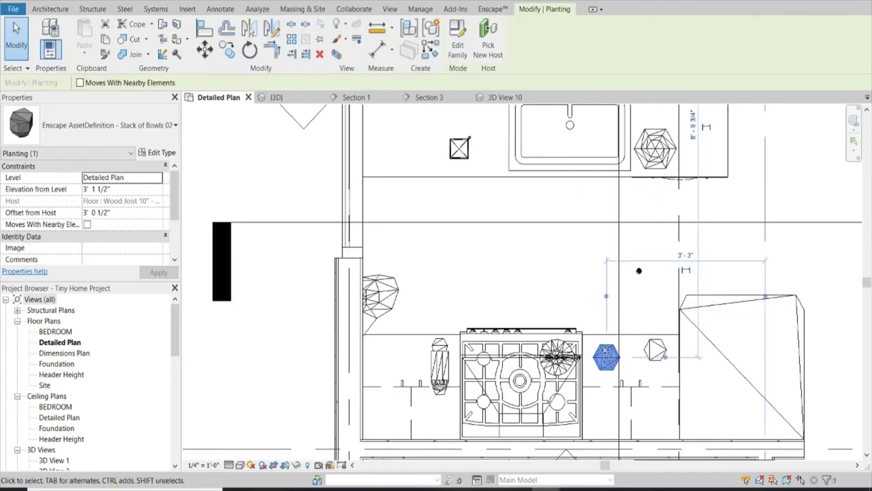
mouse_move(611, 355)
left_mouse_down()
mouse_move(699, 149)
mouse_move(696, 101)
mouse_move(699, 117)
left_mouse_up()
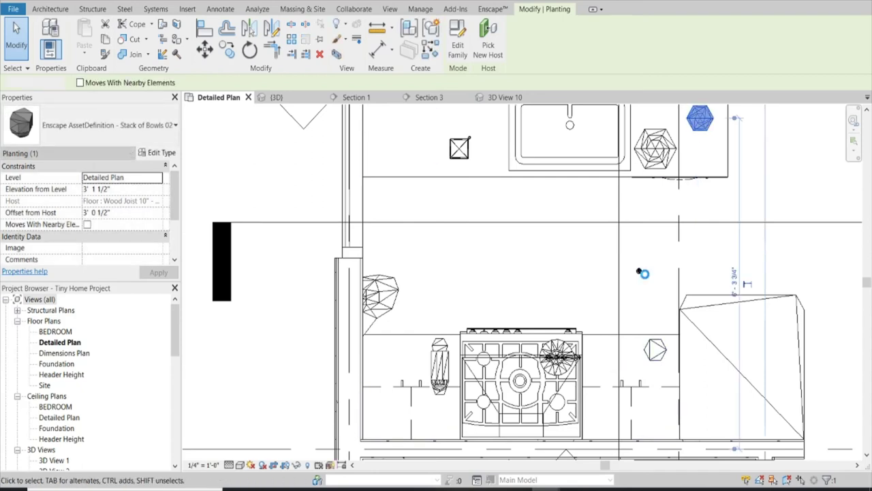
left_click(640, 272)
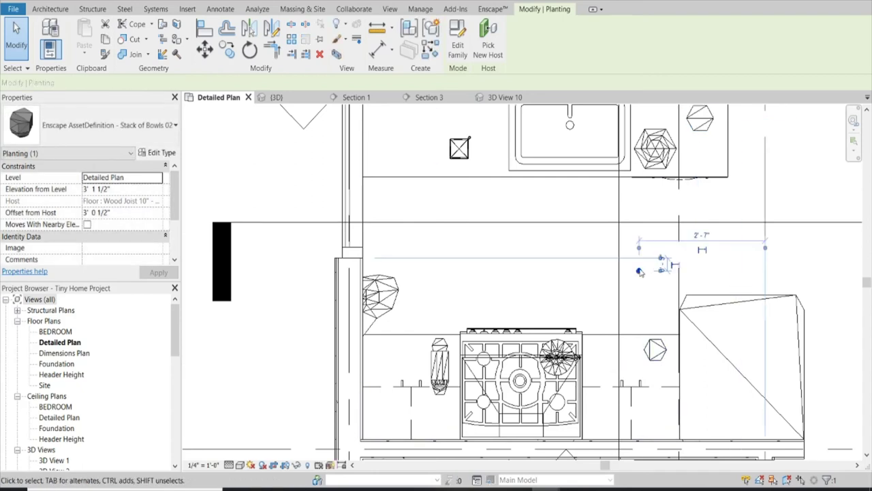
left_click_drag(638, 269, 635, 368)
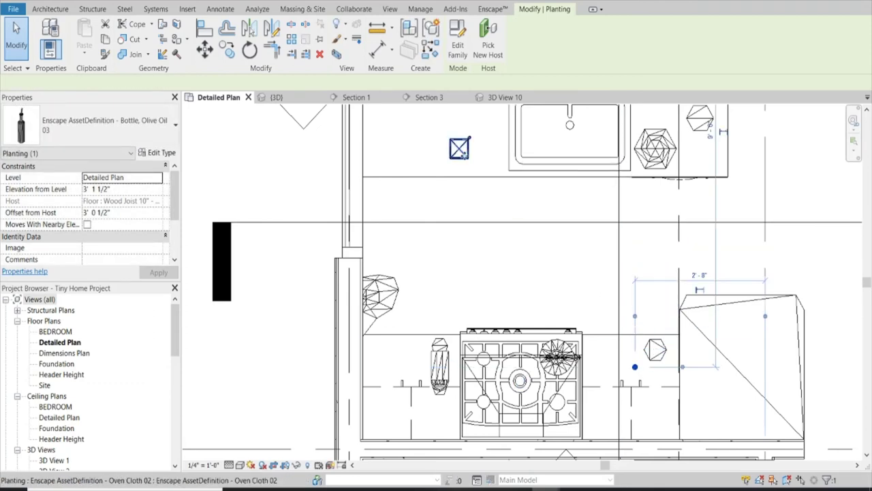
left_click(464, 154)
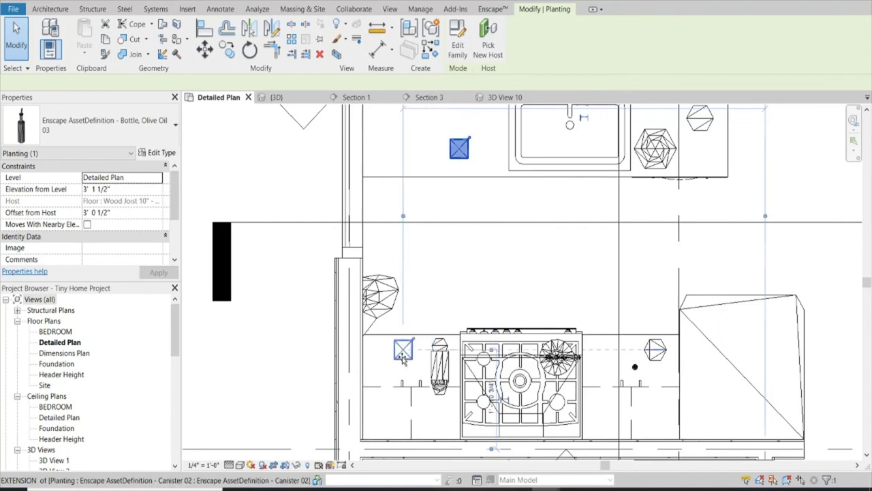
left_click_drag(432, 335, 417, 334)
left_click(482, 277)
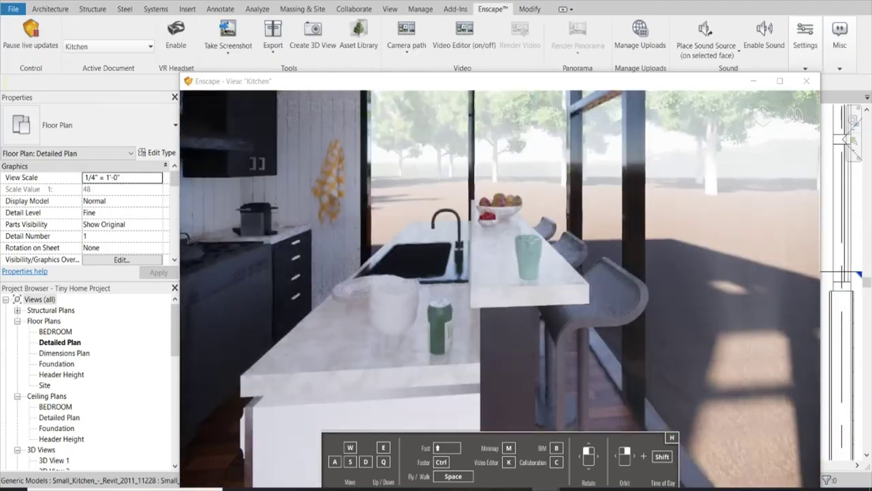
- Fly over the counter past the fruit bowls and faucet toward the window, then back out wide
key("w")
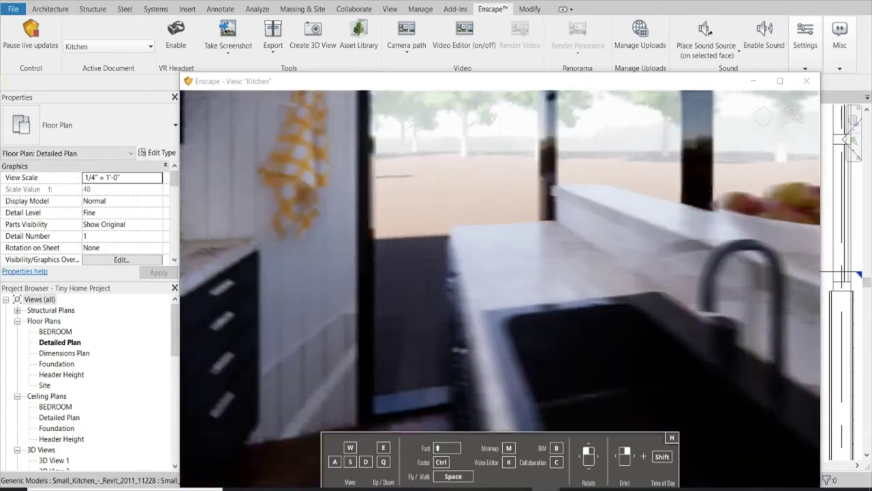
key("w")
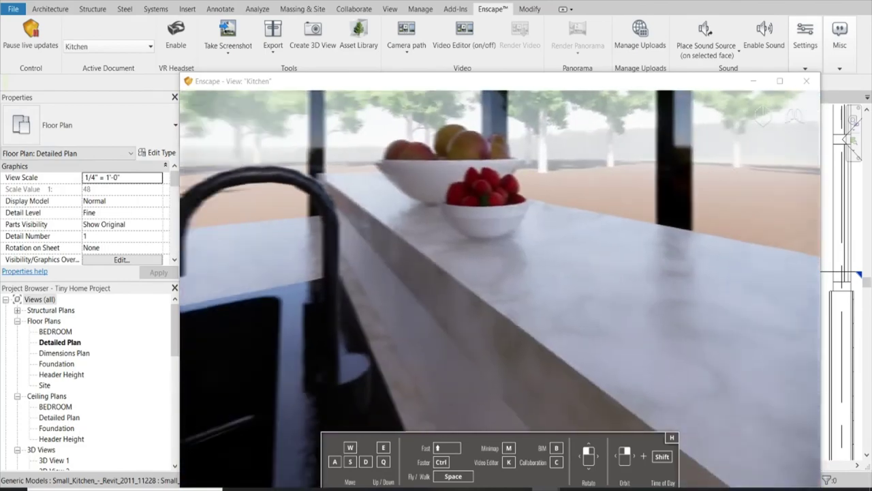
key("s")
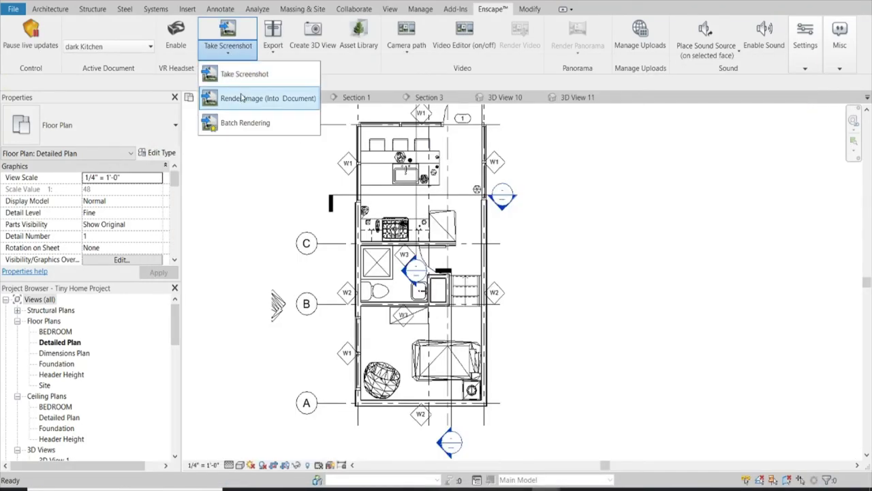
- Render the dark Kitchen, Kitchen 3 and Kitchen 4 views as images into the project
left_click(235, 91)
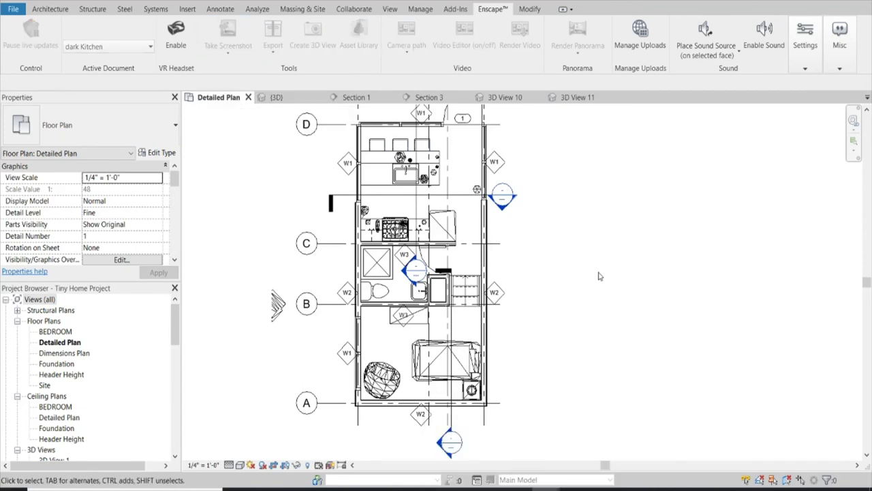
left_click(491, 416)
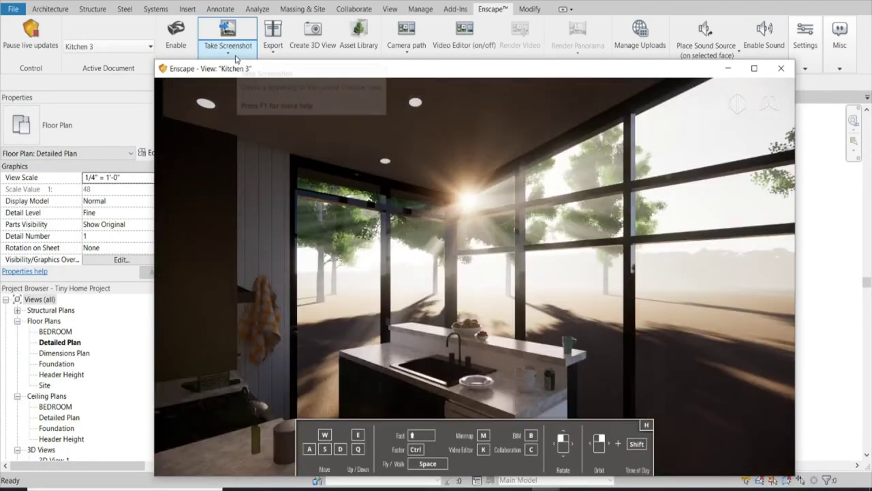
left_click(227, 49)
left_click(236, 100)
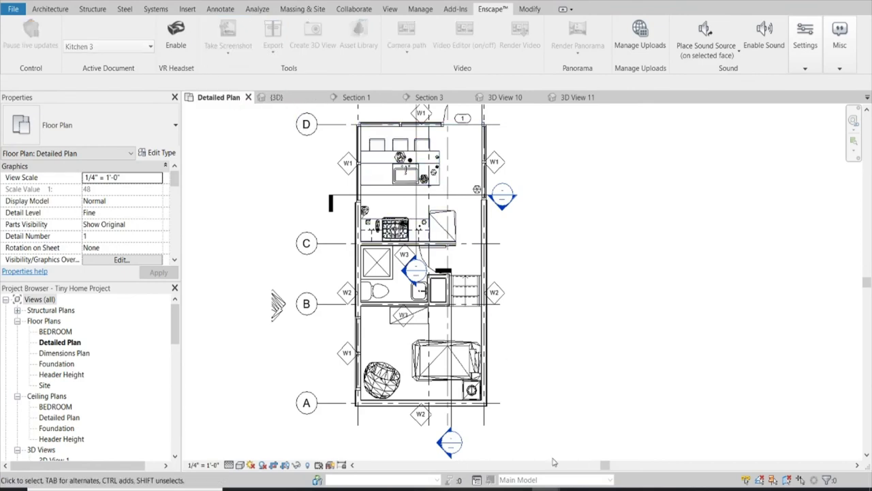
left_click(489, 436)
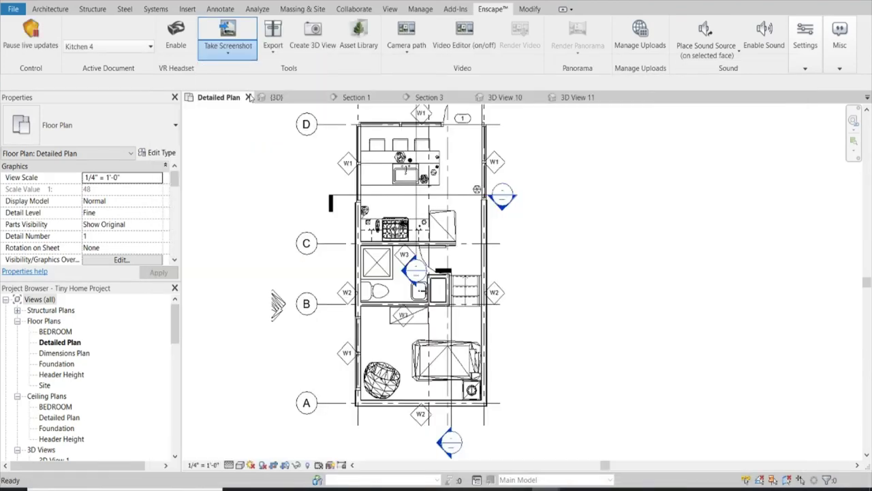
key("Escape")
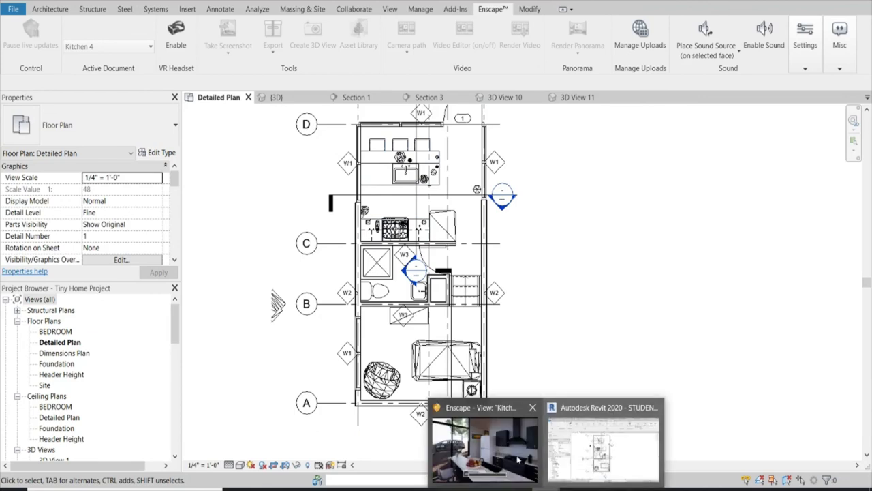
left_click(524, 409)
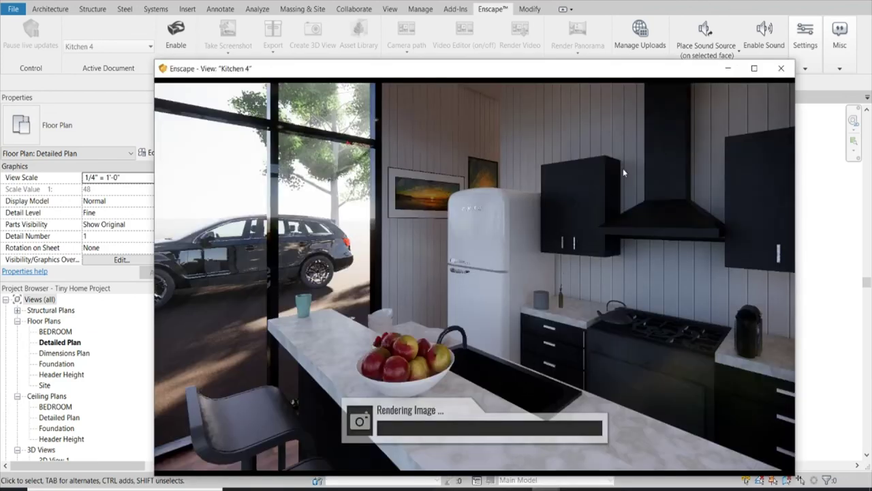